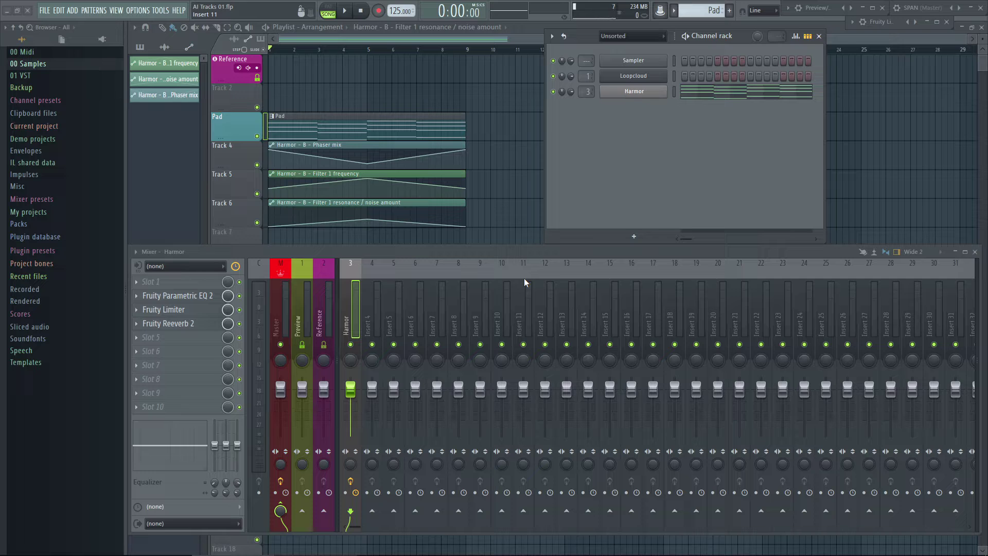
# Delete the Harmor channel and its three automation clips from the channel rack.
pyautogui.rightClick(628, 91)
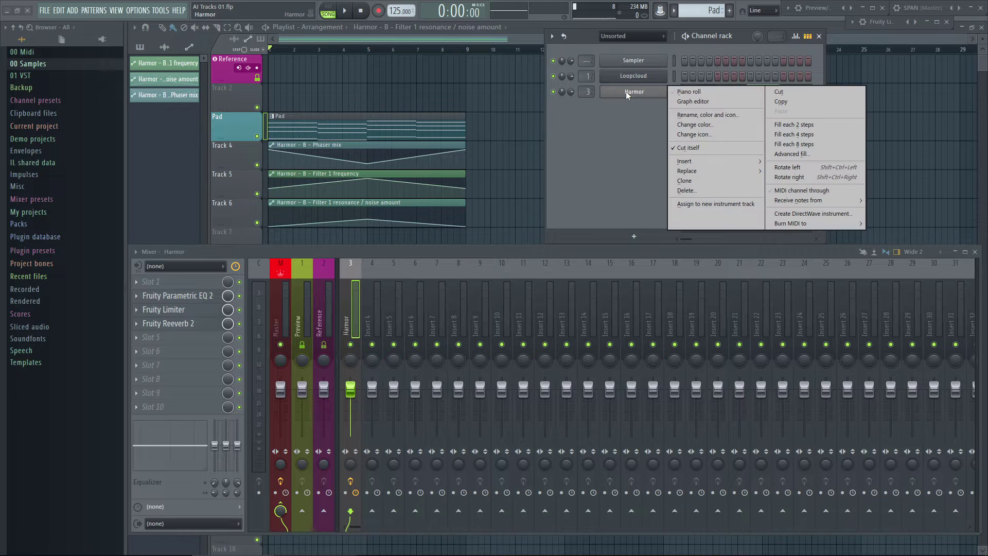
pyautogui.click(702, 188)
pyautogui.click(650, 39)
pyautogui.click(643, 58)
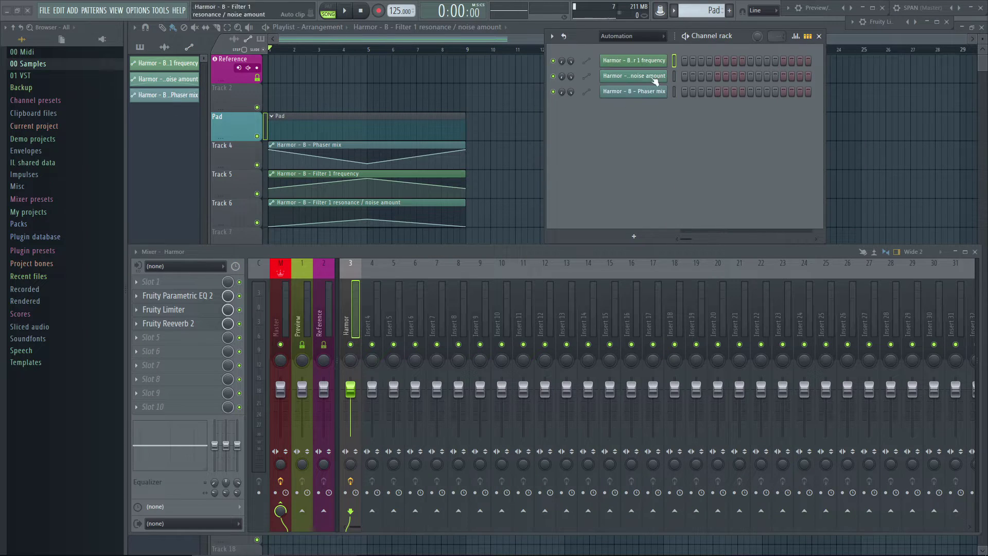
pyautogui.moveTo(674, 62); pyautogui.dragTo(674, 91)
pyautogui.click(552, 36)
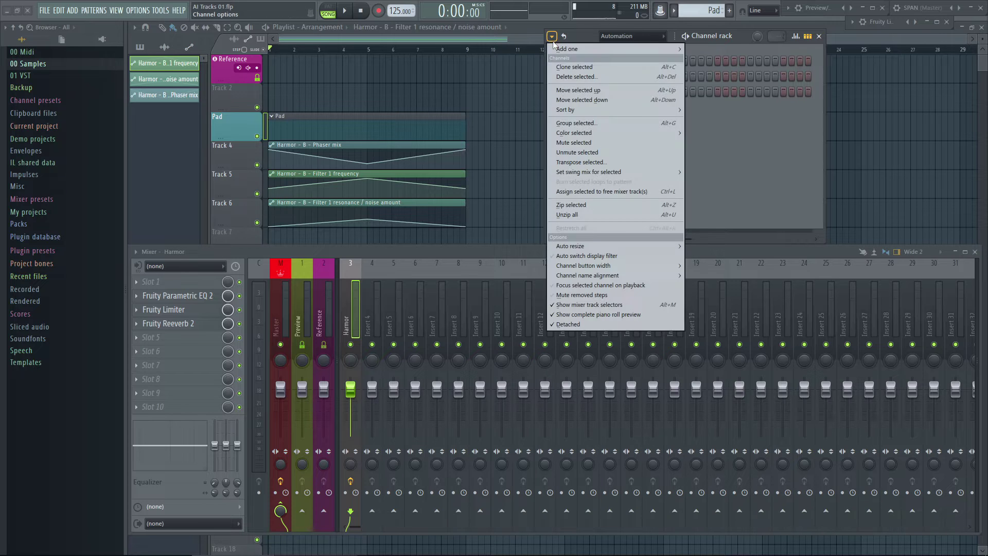
pyautogui.click(565, 77)
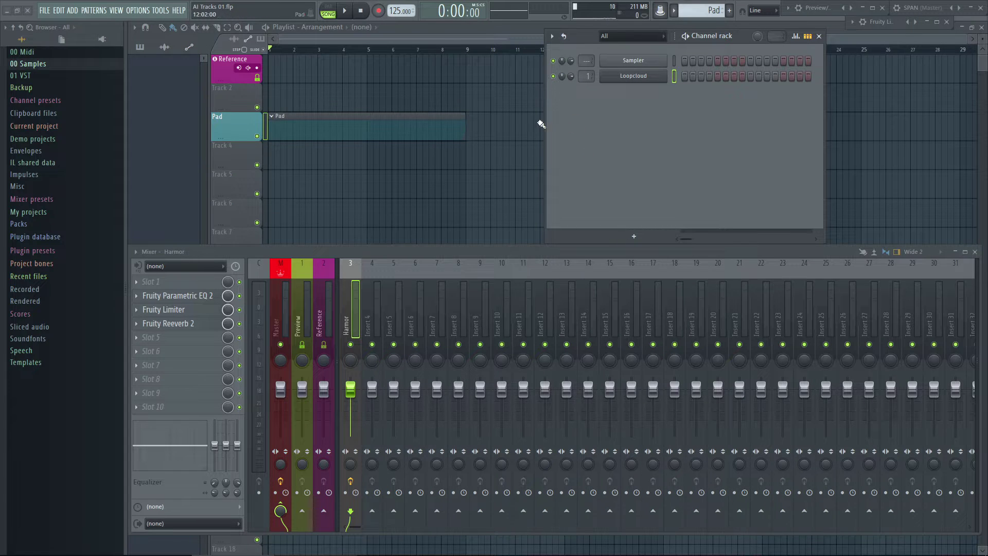
# Delete the Pad playlist track and the Pad pattern.
pyautogui.rightClick(227, 120)
pyautogui.click(260, 340)
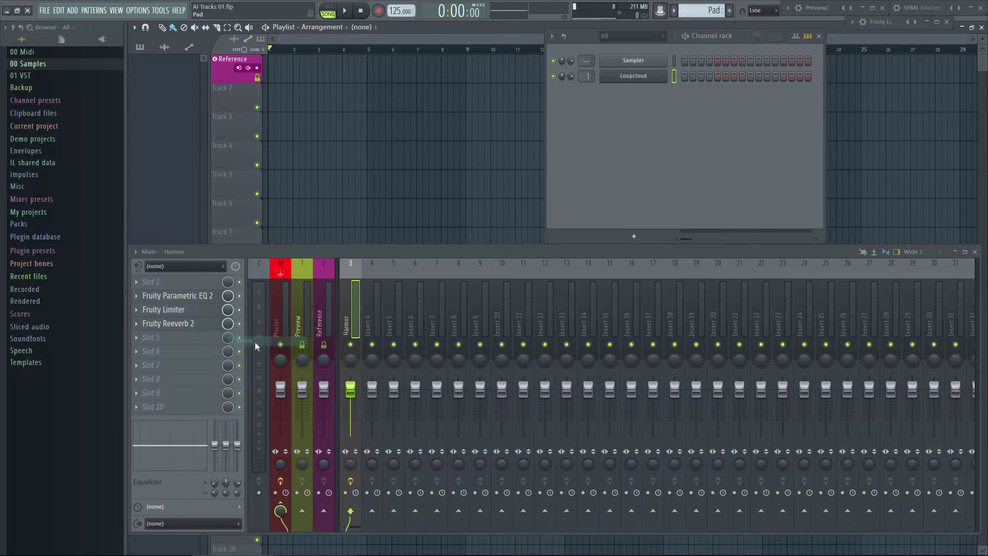
pyautogui.rightClick(154, 67)
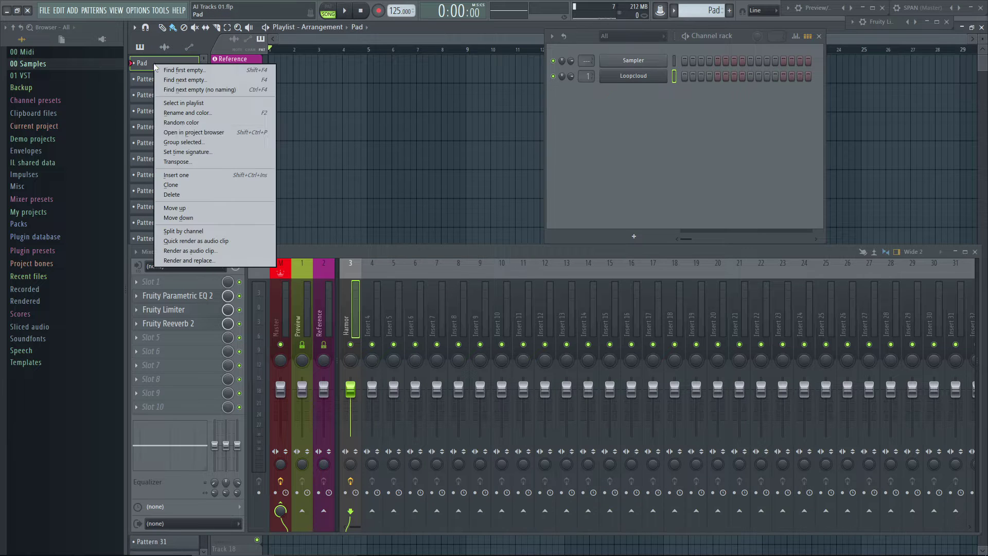
pyautogui.click(214, 184)
pyautogui.click(530, 316)
# Reset the Harmor mixer insert to default, removing its plugins, and load the Default track state.
pyautogui.rightClick(356, 309)
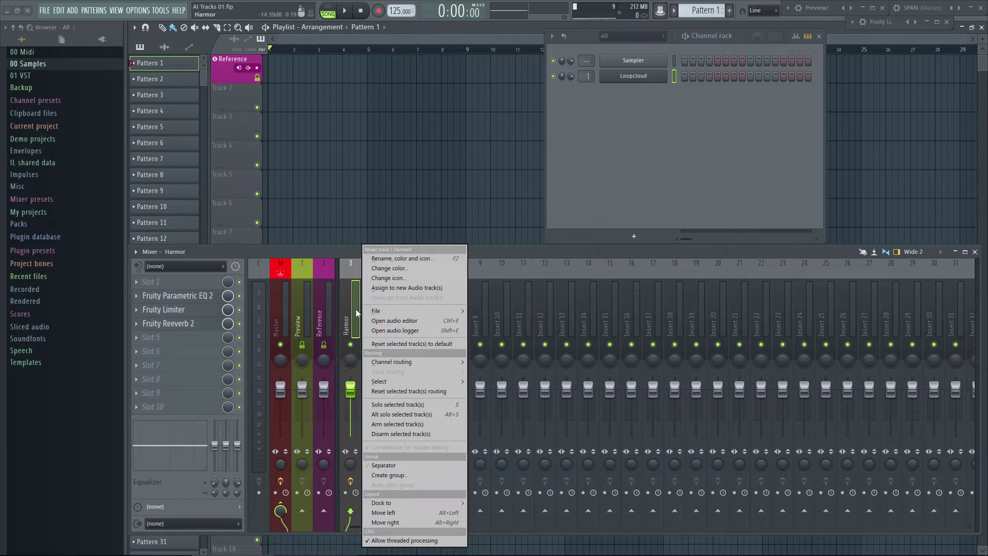
pyautogui.click(414, 343)
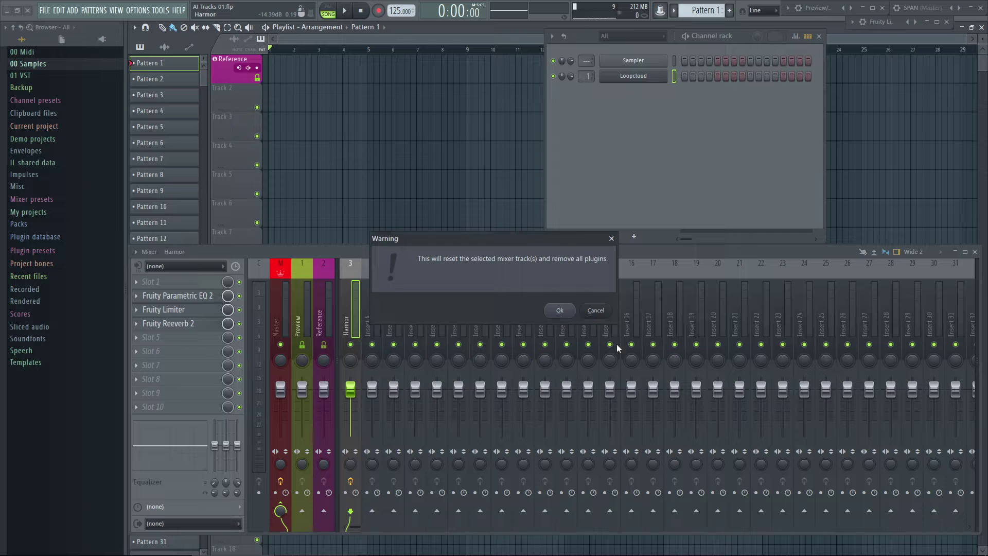
pyautogui.click(567, 315)
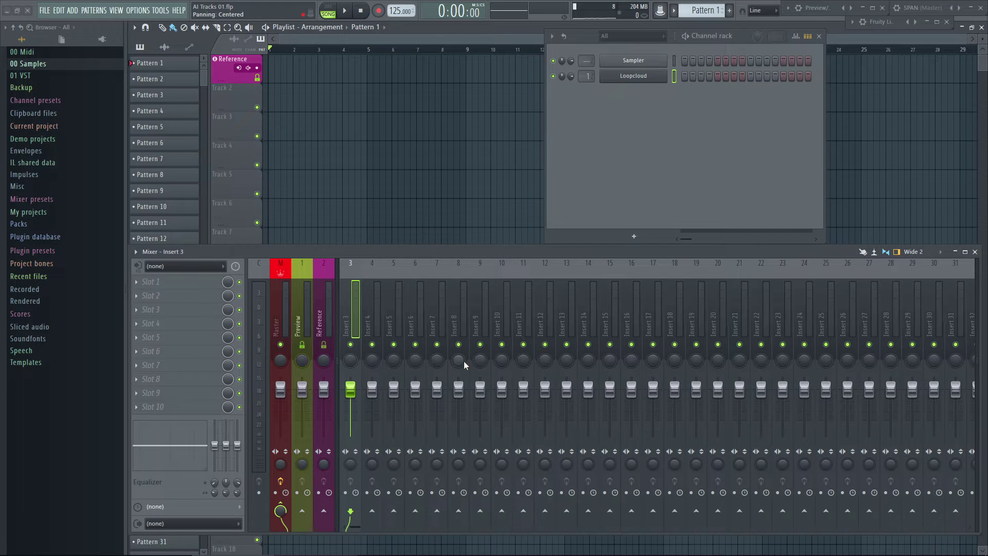
pyautogui.rightClick(356, 309)
pyautogui.moveTo(376, 311)
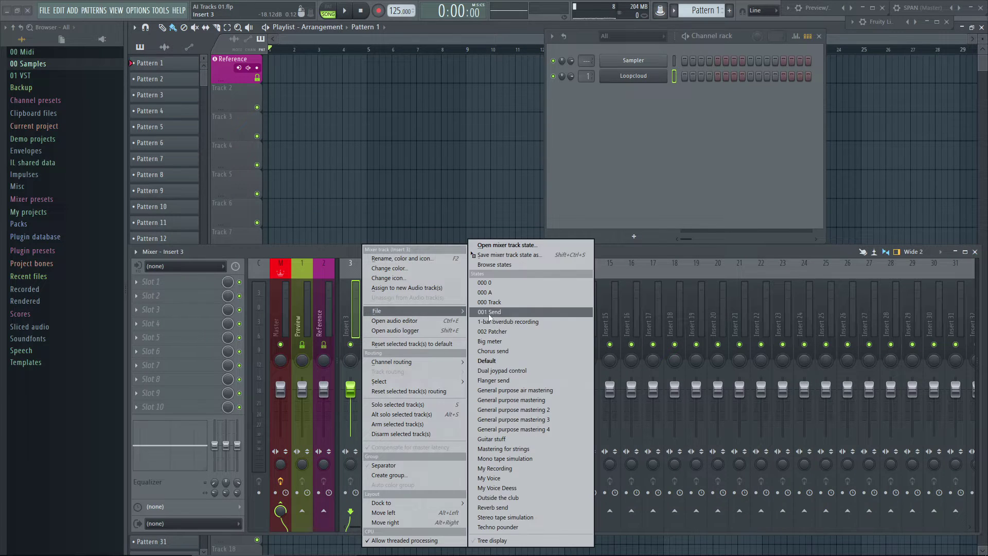
pyautogui.click(505, 361)
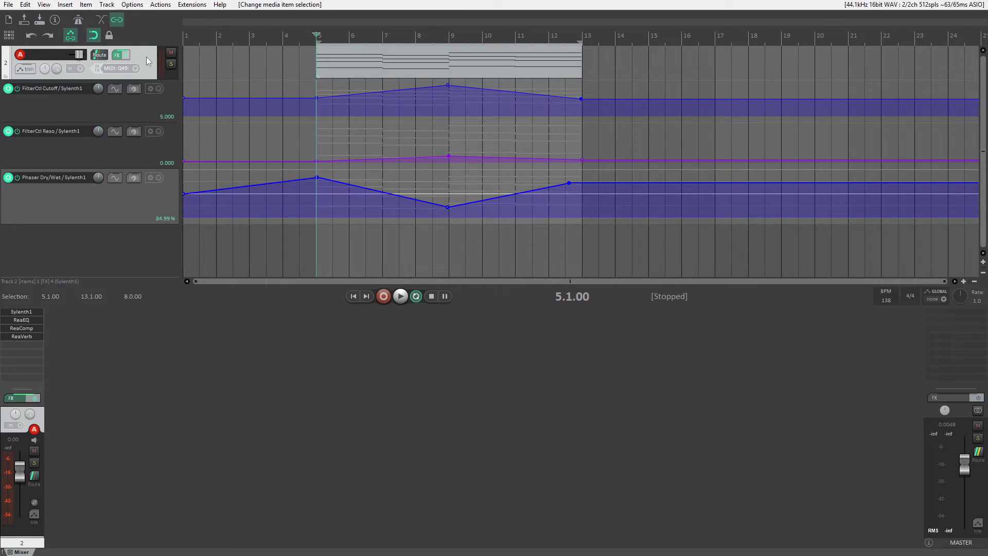
# Remove REAPER's track 2 along with its Cutoff, Reso and Phaser envelope lanes.
pyautogui.press('Delete')
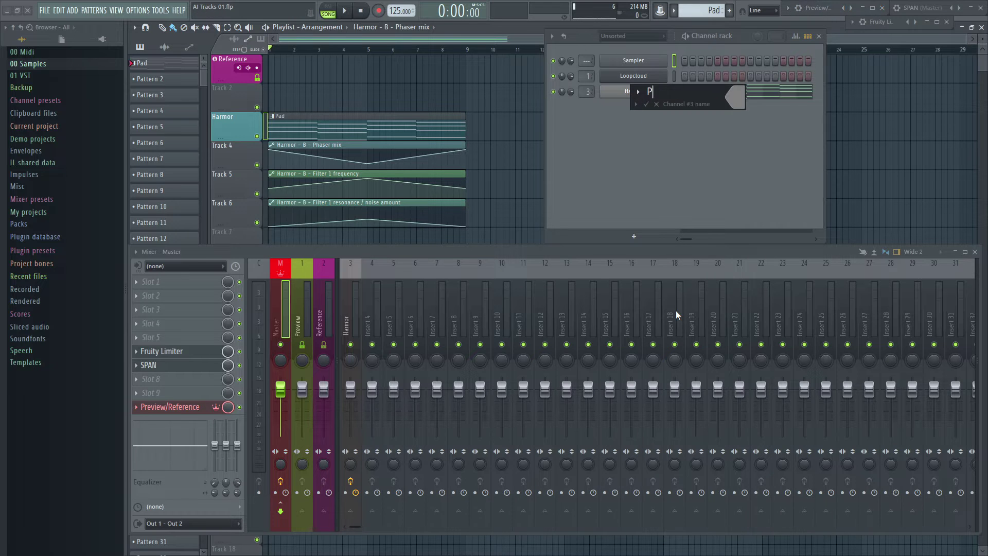
# Rename the Harmor mixer track and its playlist track to 'Pad'.
pyautogui.doubleClick(347, 310)
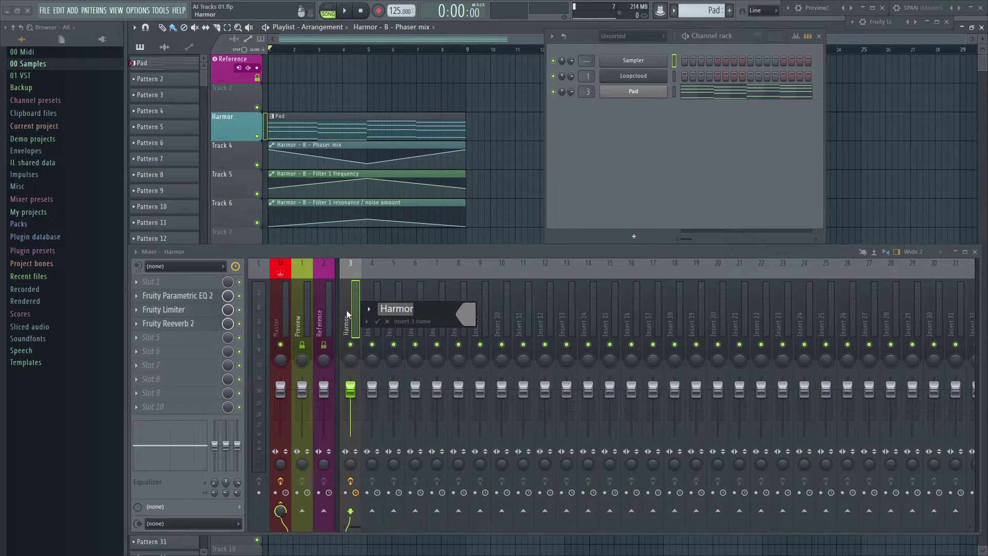
pyautogui.write('Pad')
pyautogui.press('Return')
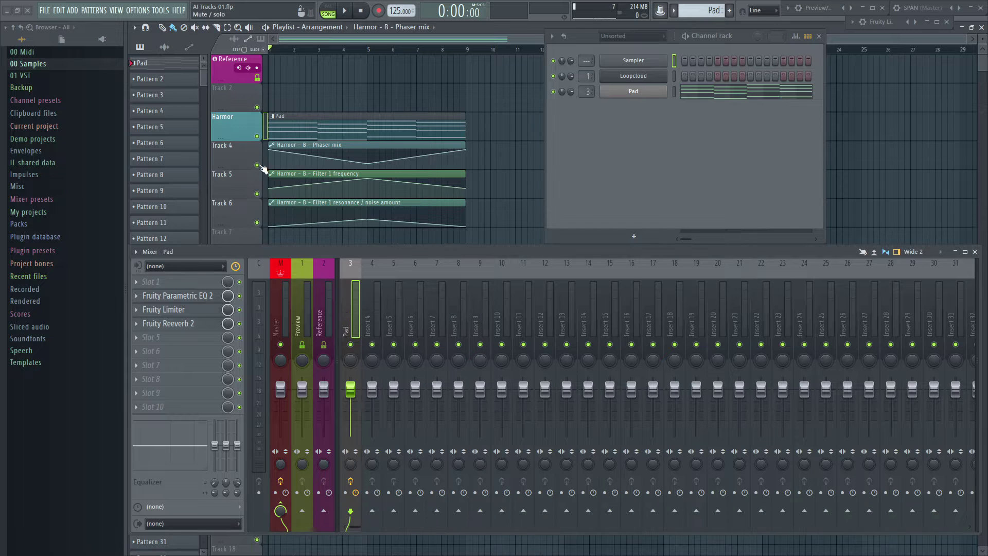
pyautogui.press('F2')
pyautogui.write('Pad')
pyautogui.press('Return')
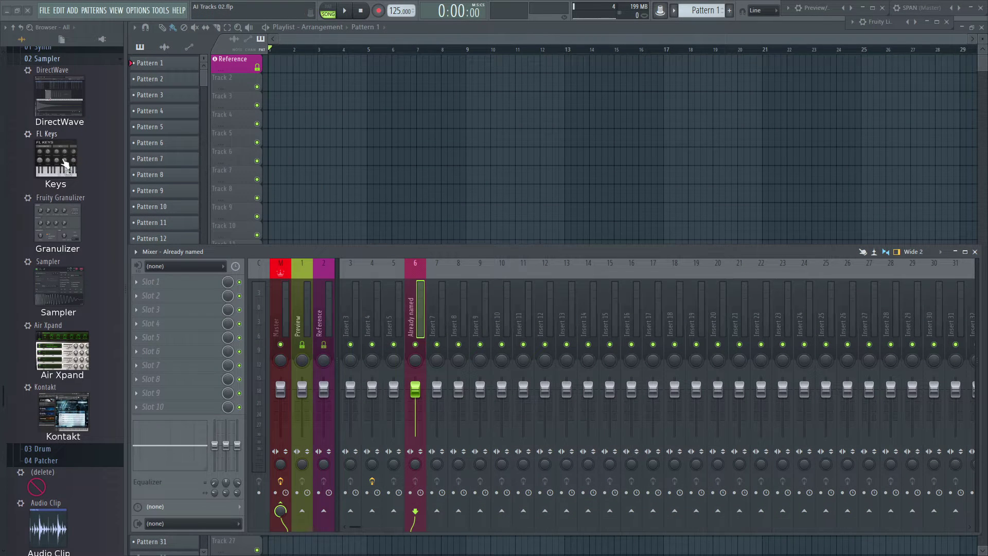
# Add FL Keys, Fruity Granulizer and Sampler from the Browser as new playlist tracks.
pyautogui.moveTo(59, 161); pyautogui.dragTo(241, 94)
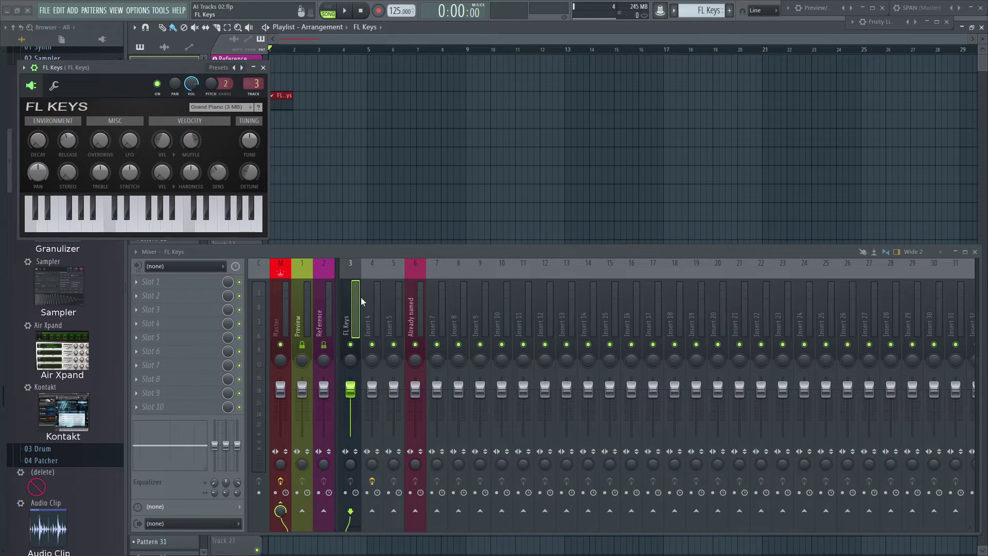
pyautogui.click(263, 68)
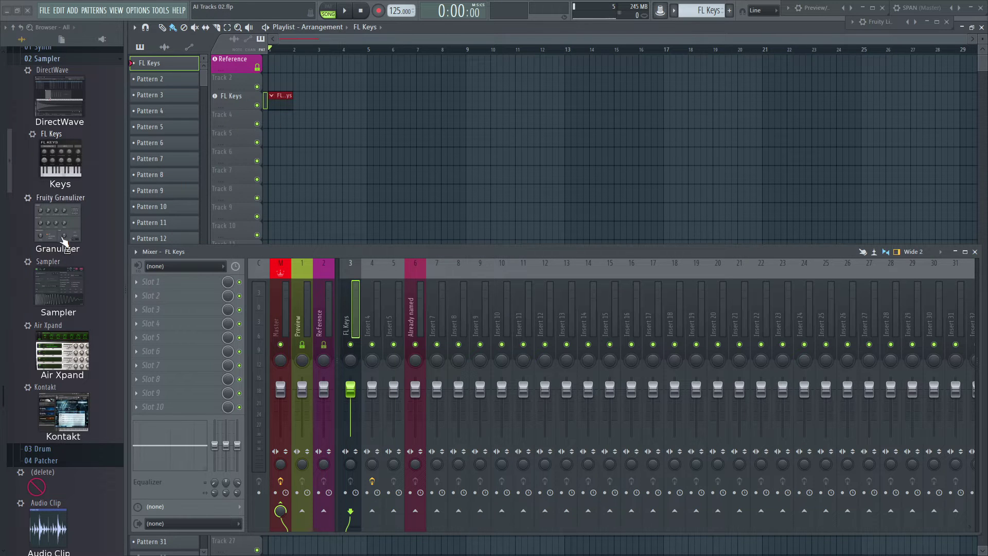
pyautogui.moveTo(58, 222); pyautogui.dragTo(237, 121)
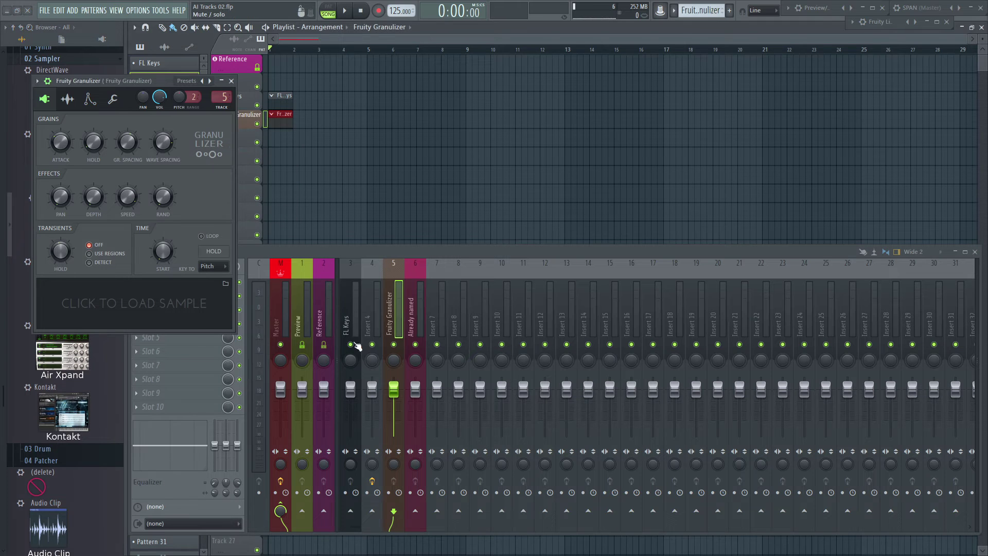
pyautogui.click(231, 81)
pyautogui.click(374, 303)
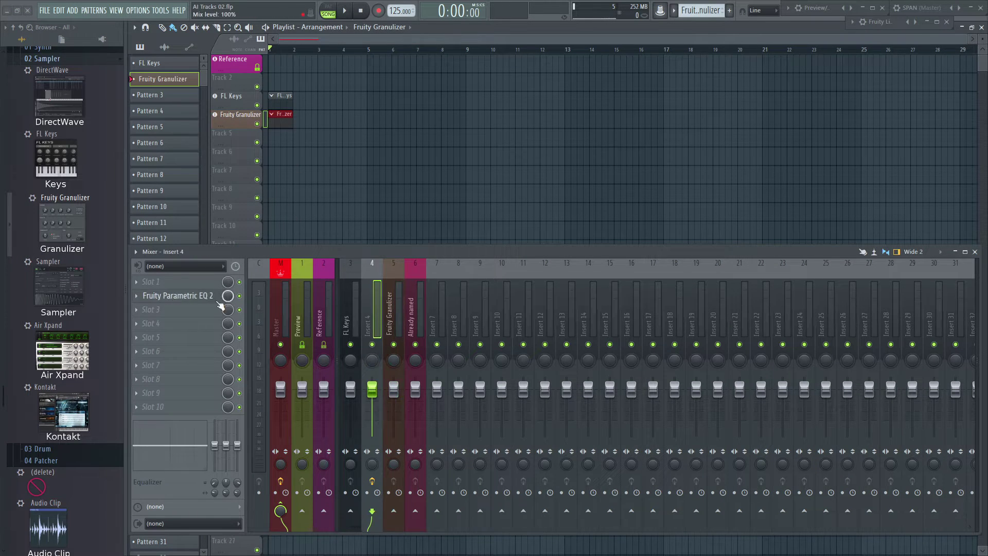
pyautogui.moveTo(72, 282); pyautogui.dragTo(310, 184)
# Add DL Breaker as a plain audio clip and DL Broken as an audio track.
pyautogui.click(417, 308)
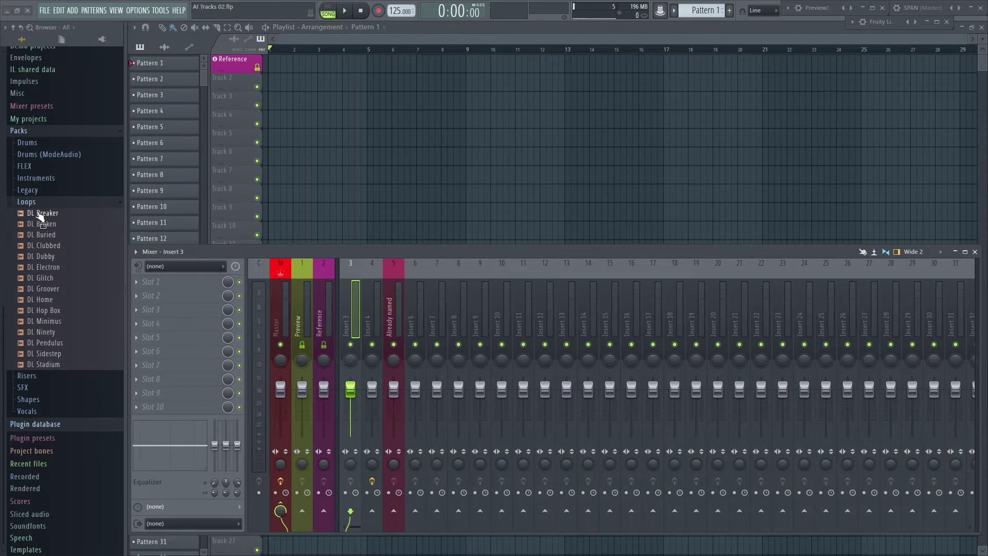
pyautogui.moveTo(40, 218); pyautogui.dragTo(243, 97)
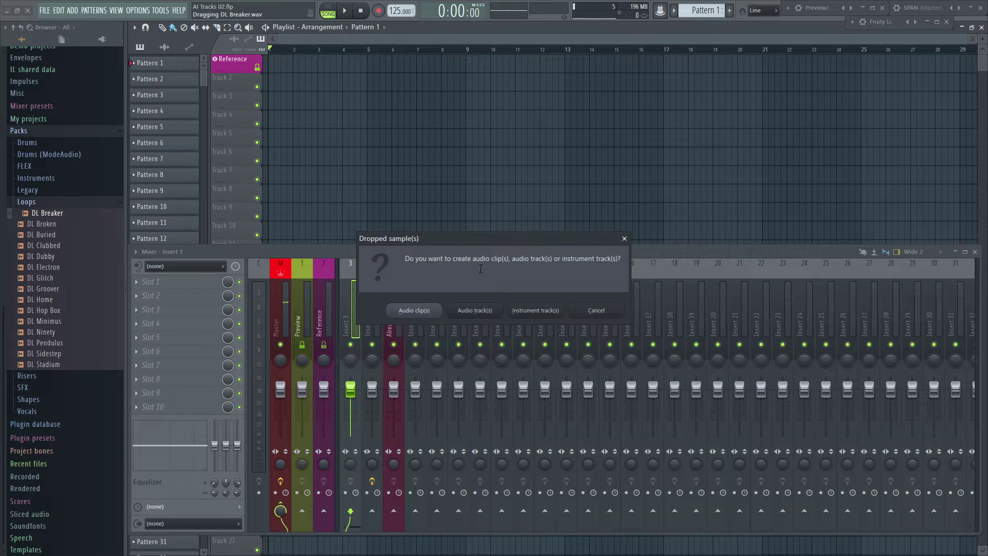
pyautogui.click(418, 312)
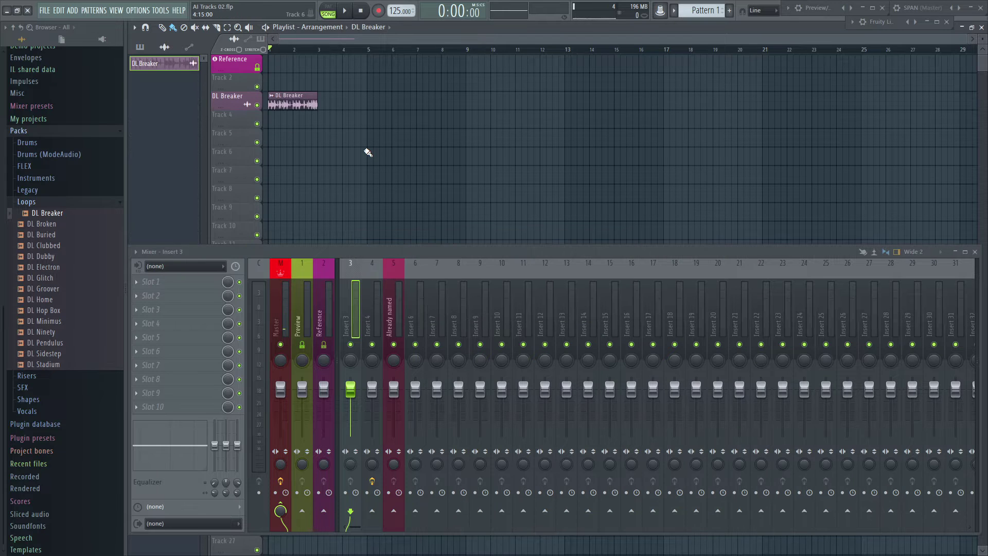
pyautogui.moveTo(42, 224); pyautogui.dragTo(477, 277)
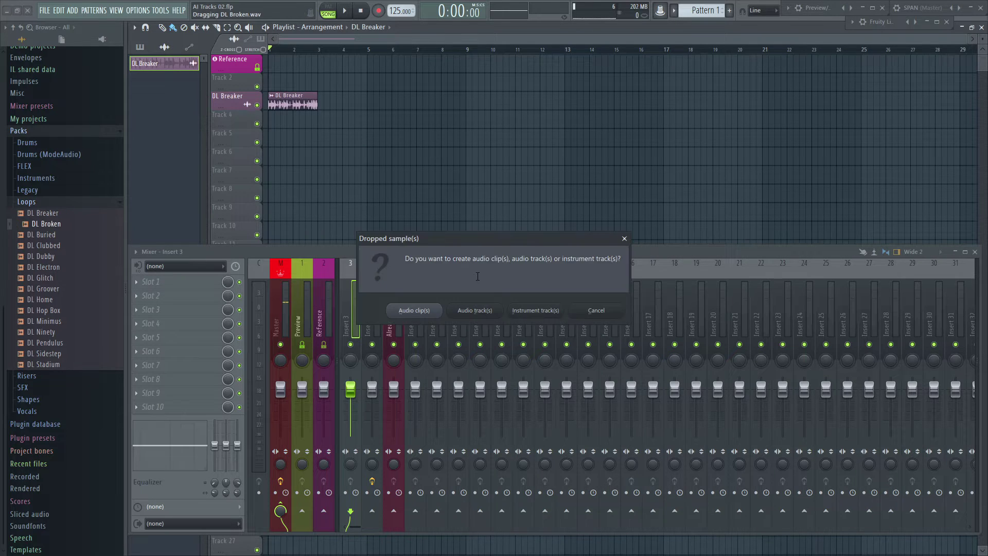
pyautogui.click(477, 311)
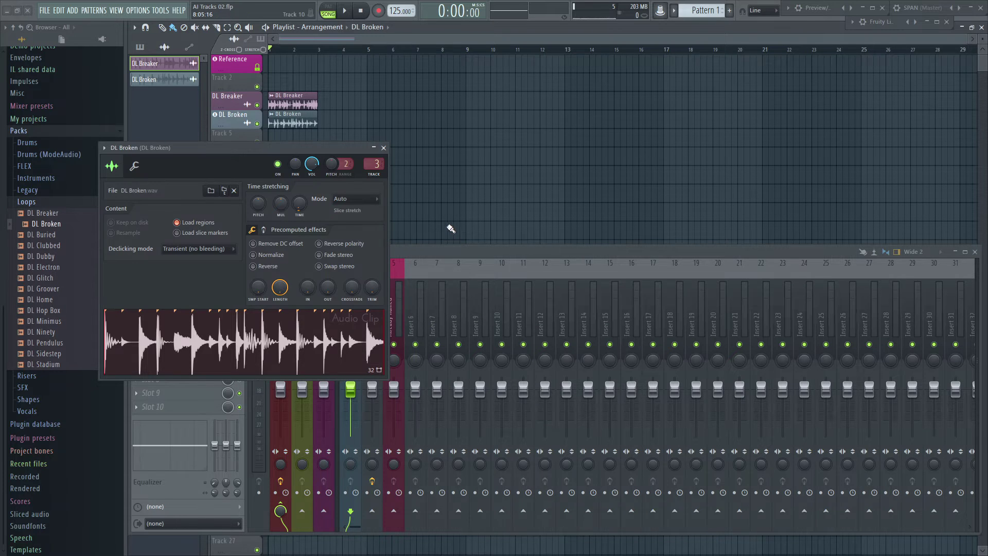
pyautogui.click(384, 147)
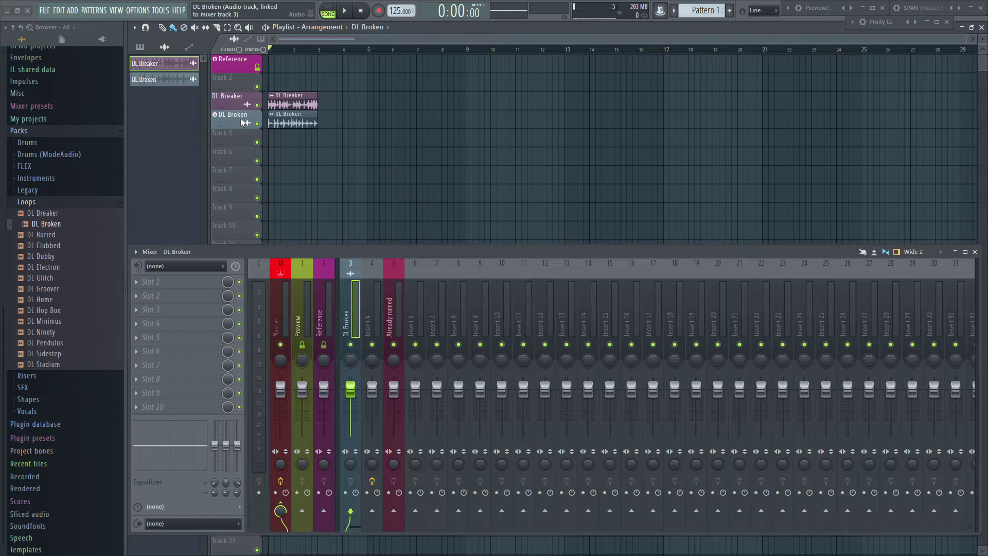
# Add DL Buried to the mixer as an instrument track, cancelling the DL Clubbed drop.
pyautogui.moveTo(352, 304); pyautogui.dragTo(352, 304)
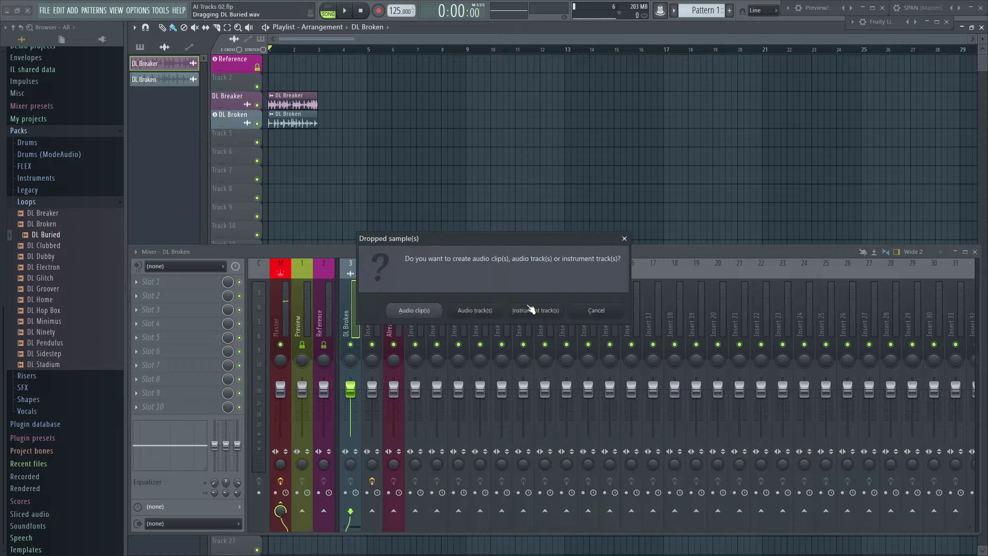
pyautogui.click(535, 311)
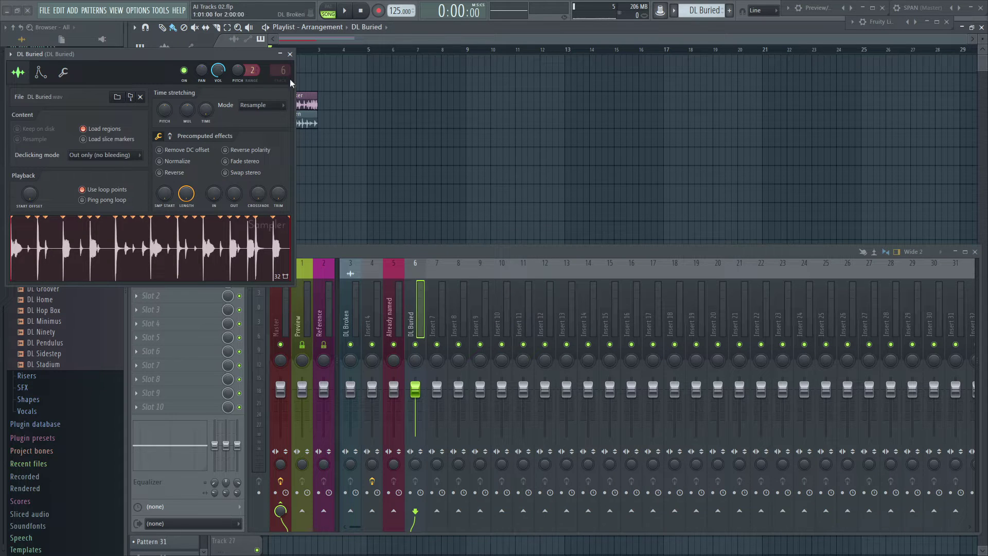
pyautogui.click(290, 54)
pyautogui.moveTo(48, 246); pyautogui.dragTo(499, 270)
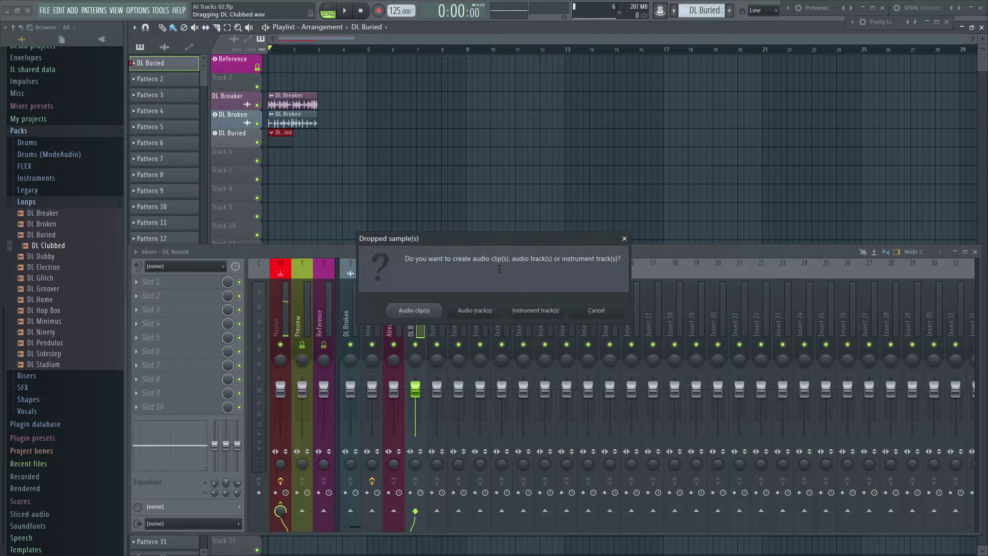
pyautogui.click(597, 311)
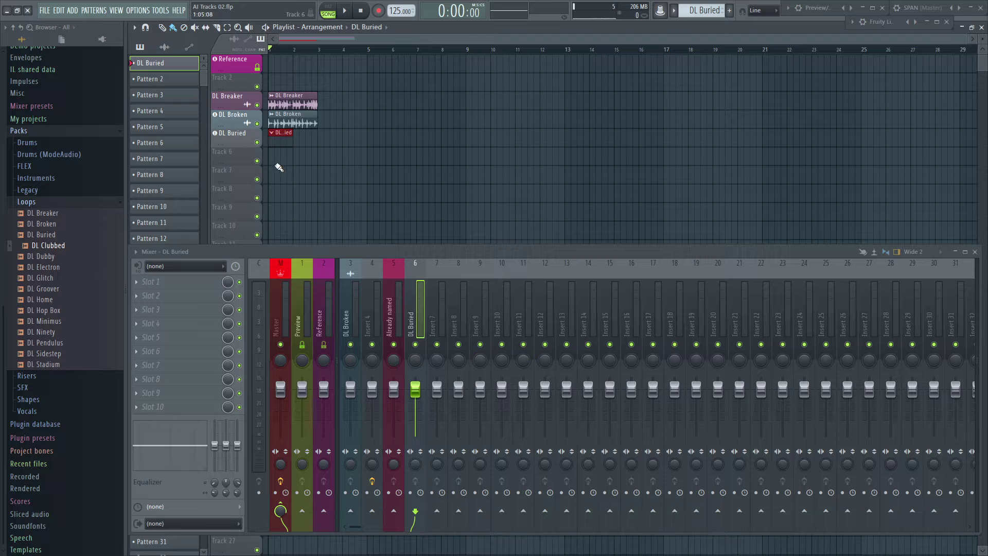
# Set 'Drop audio on track headers' to 'As audio tracks' and drop DL Clubbed onto a track header.
pyautogui.click(134, 27)
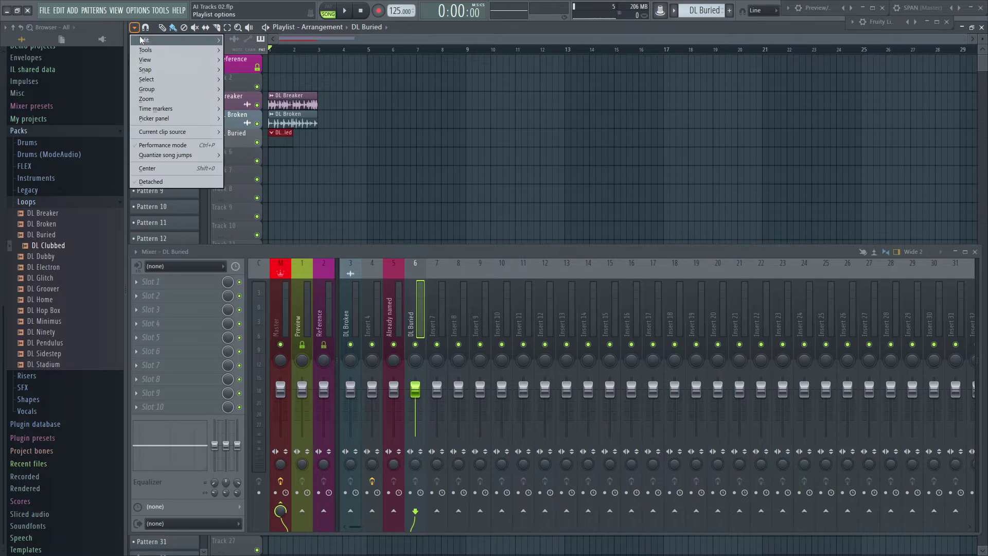
pyautogui.moveTo(171, 40)
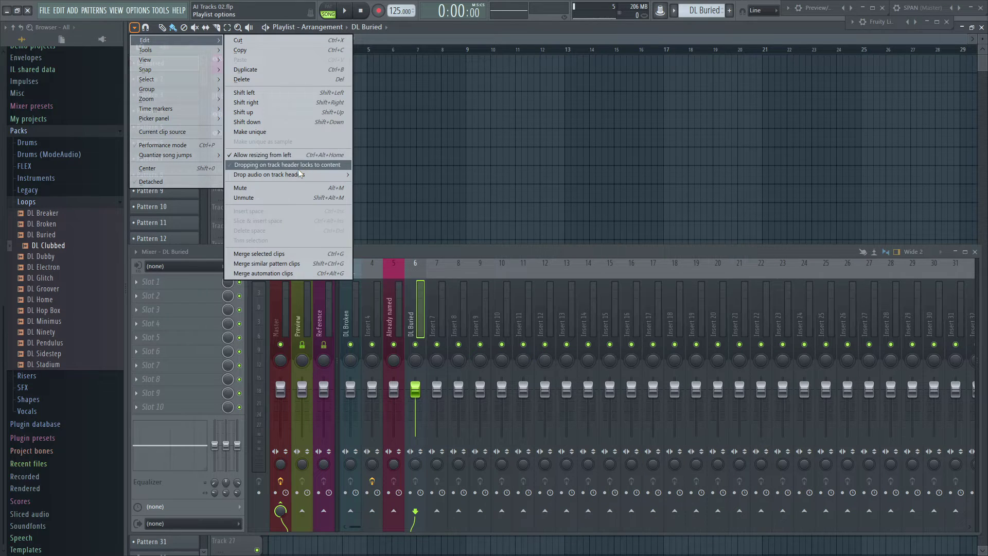
pyautogui.moveTo(295, 175)
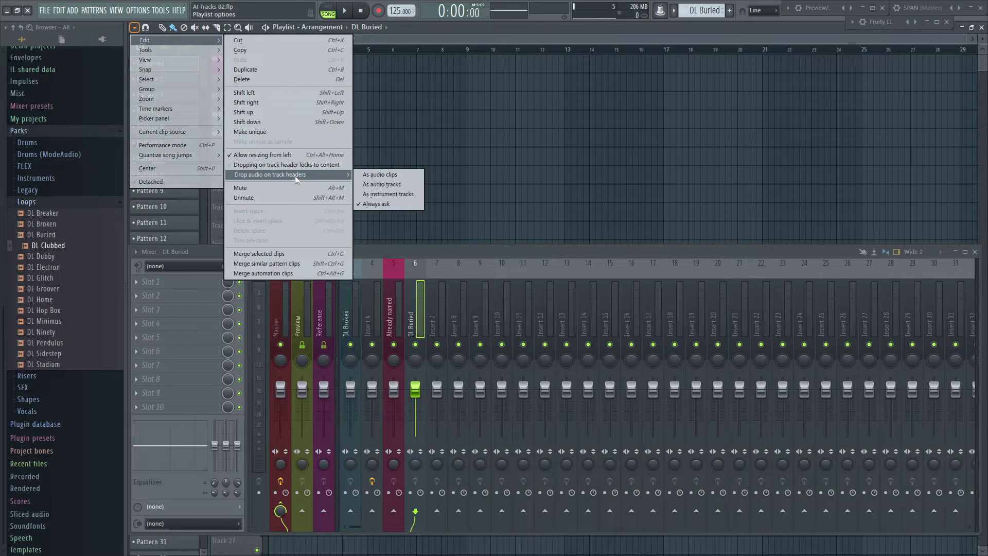
pyautogui.click(390, 184)
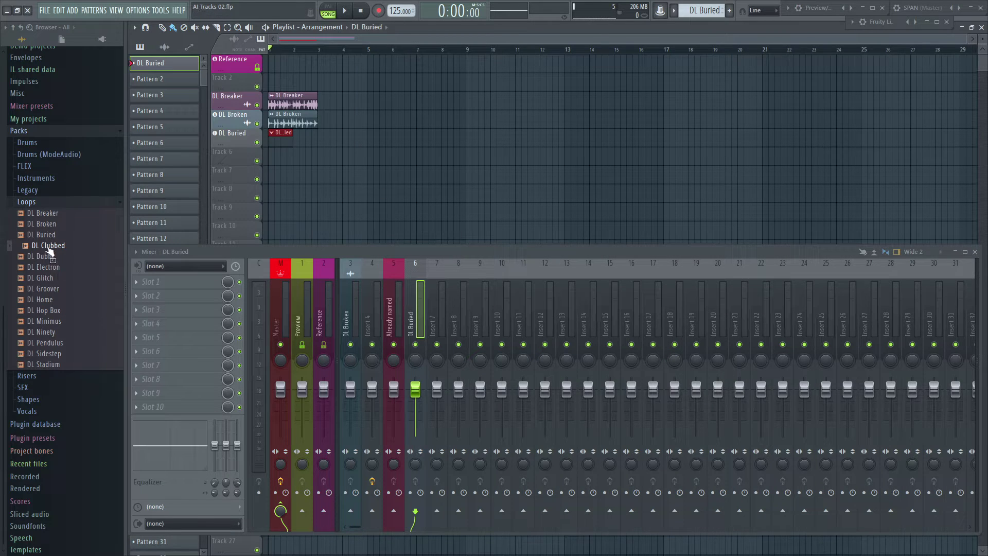
pyautogui.moveTo(48, 246); pyautogui.dragTo(240, 170)
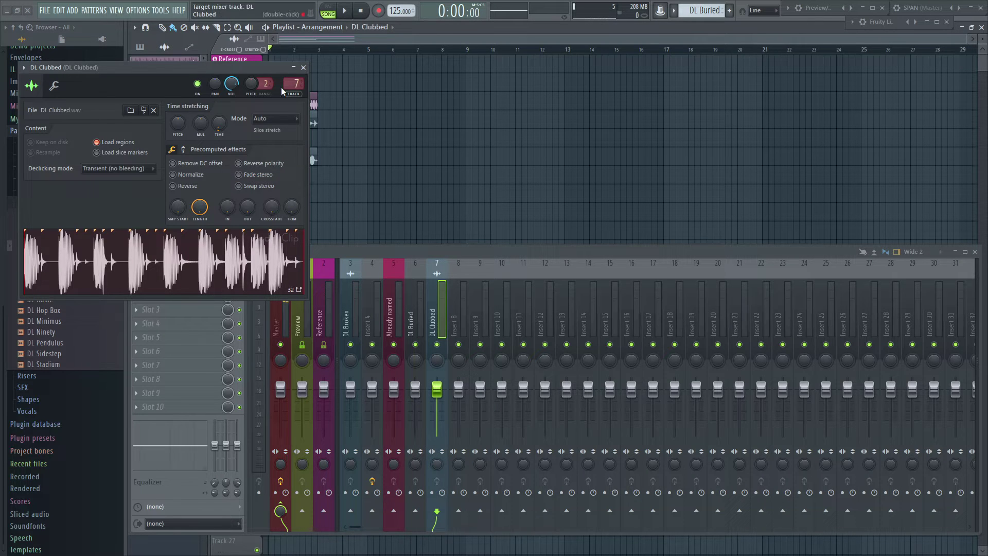
pyautogui.moveTo(194, 67); pyautogui.dragTo(667, 77)
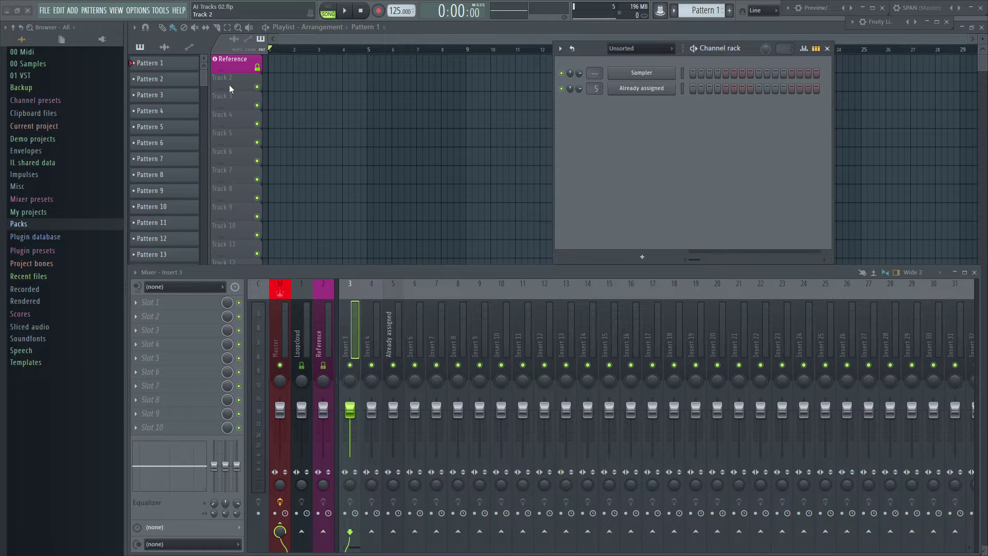
# Make Track 2 a Harmor instrument track.
pyautogui.rightClick(230, 85)
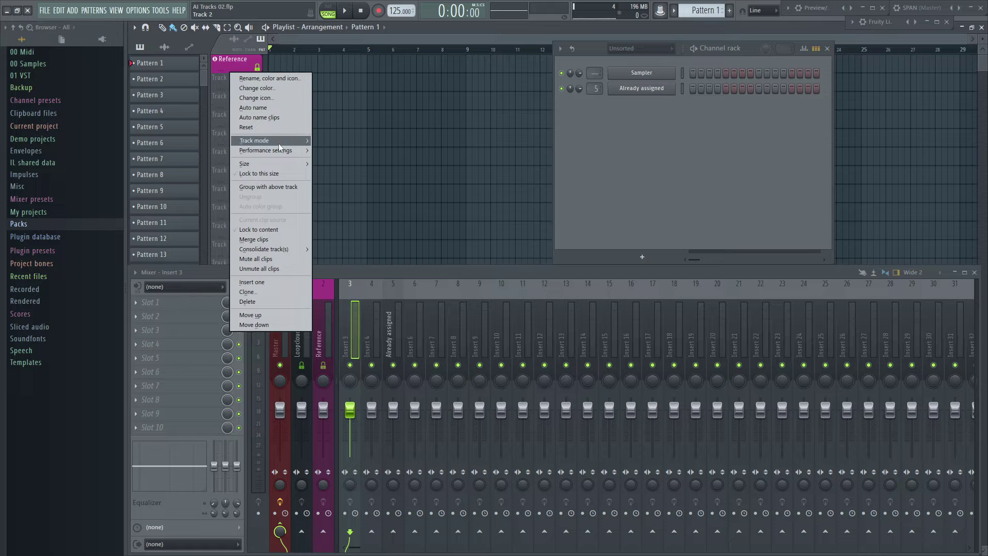
pyautogui.moveTo(286, 141)
pyautogui.moveTo(350, 152)
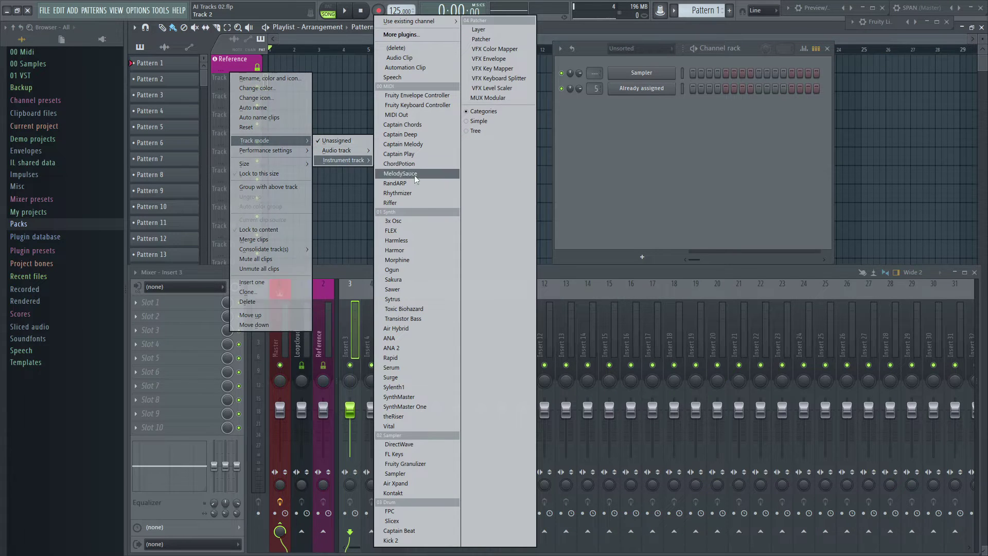
pyautogui.click(425, 251)
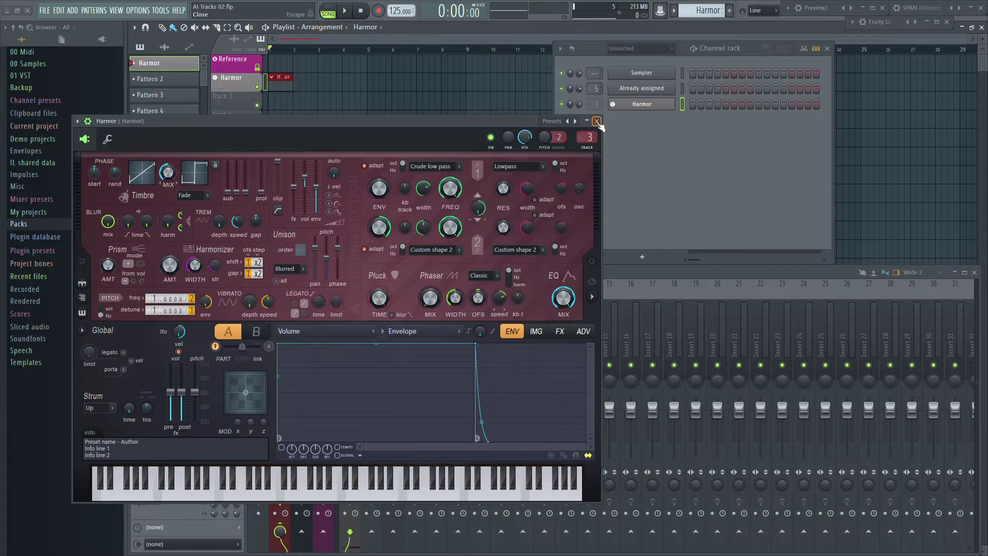
pyautogui.click(597, 121)
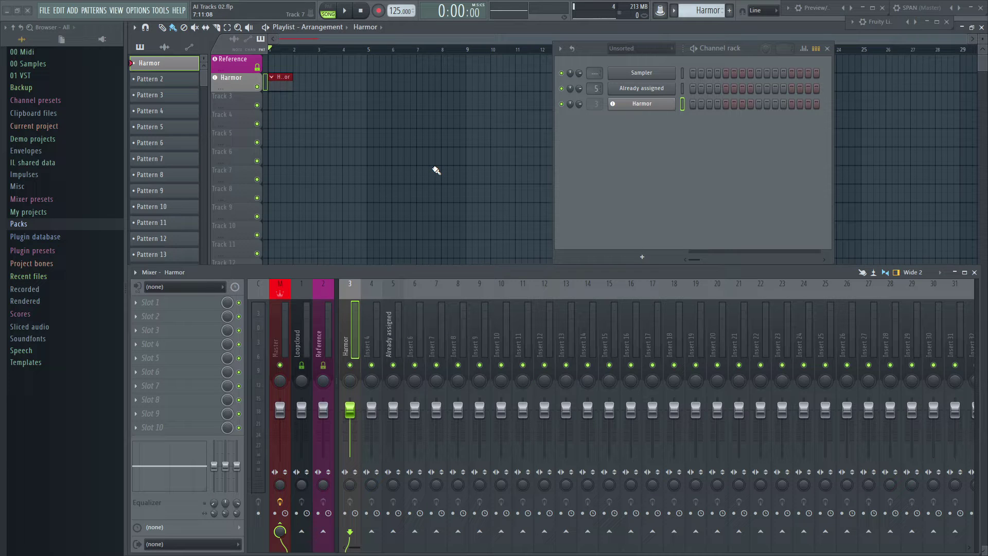
# Make Track 3 an instrument track using the existing Sampler channel on a free mixer insert.
pyautogui.rightClick(239, 103)
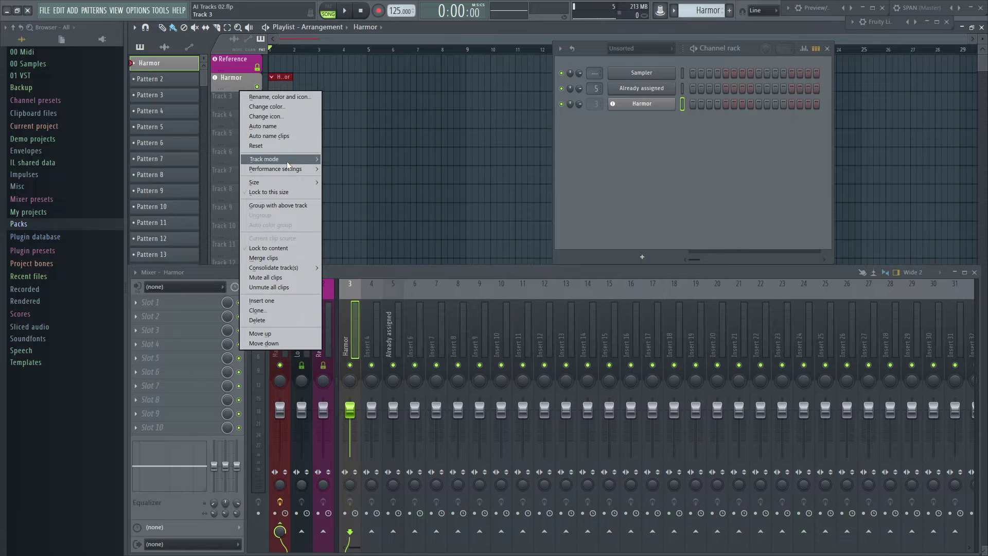
pyautogui.moveTo(317, 164)
pyautogui.moveTo(347, 178)
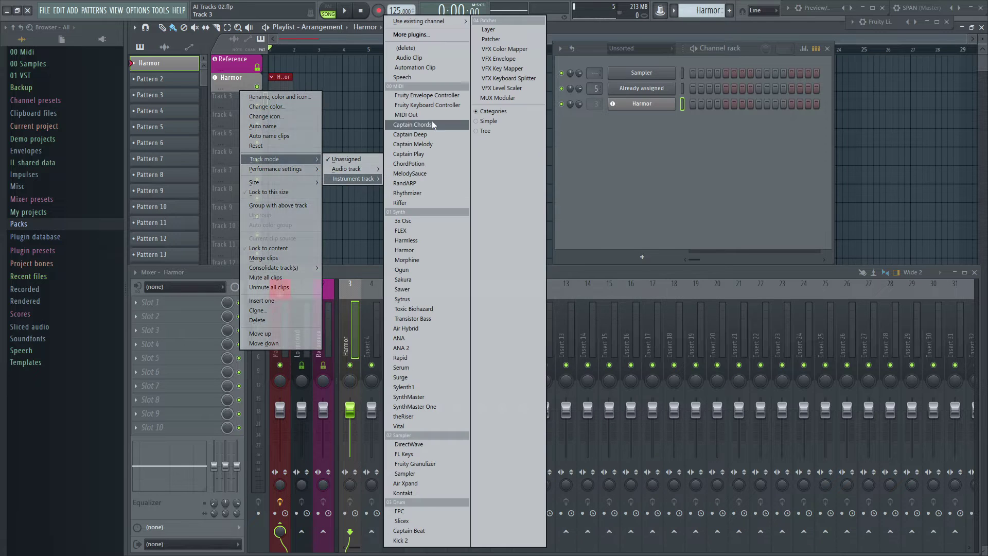
pyautogui.moveTo(423, 21)
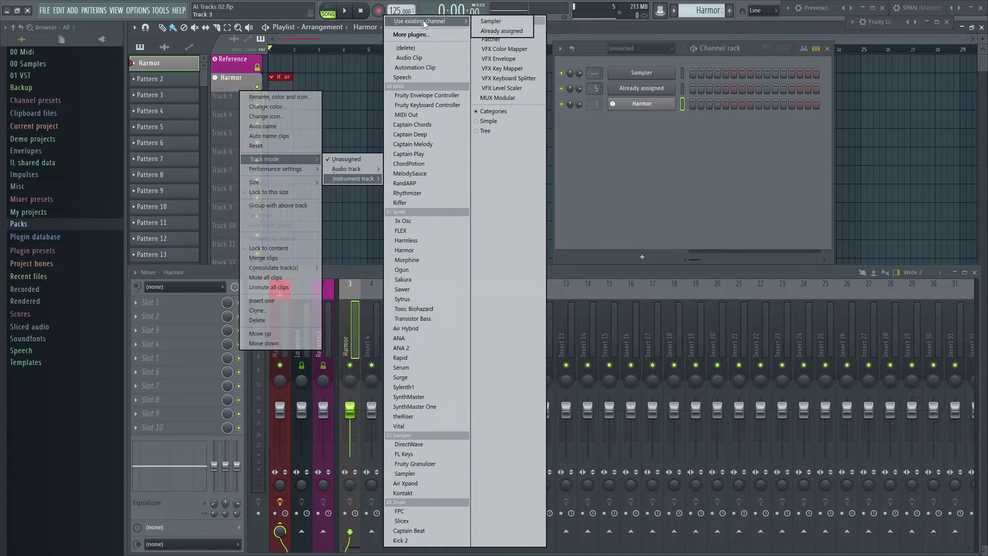
pyautogui.click(487, 21)
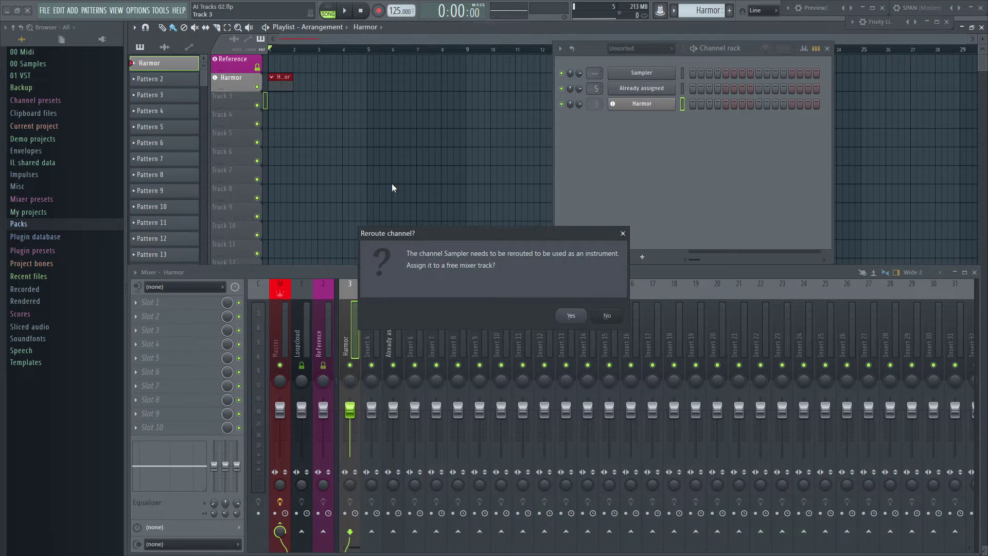
pyautogui.click(571, 316)
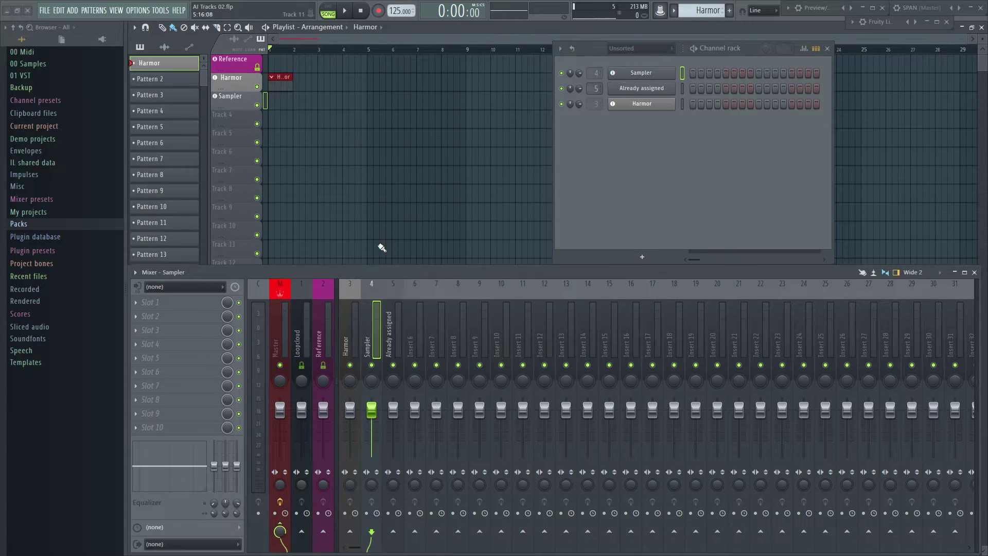
pyautogui.rightClick(236, 114)
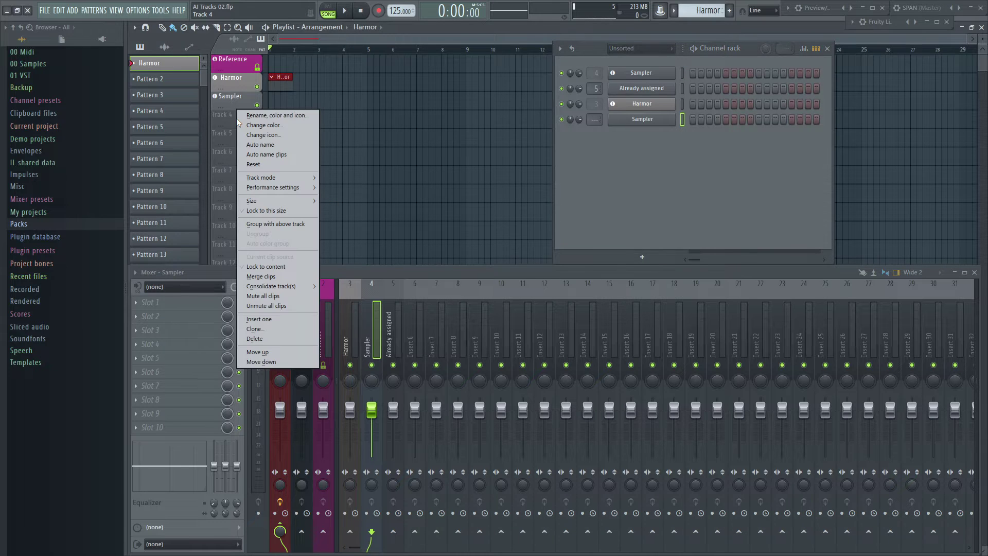
pyautogui.moveTo(281, 178)
pyautogui.moveTo(363, 197)
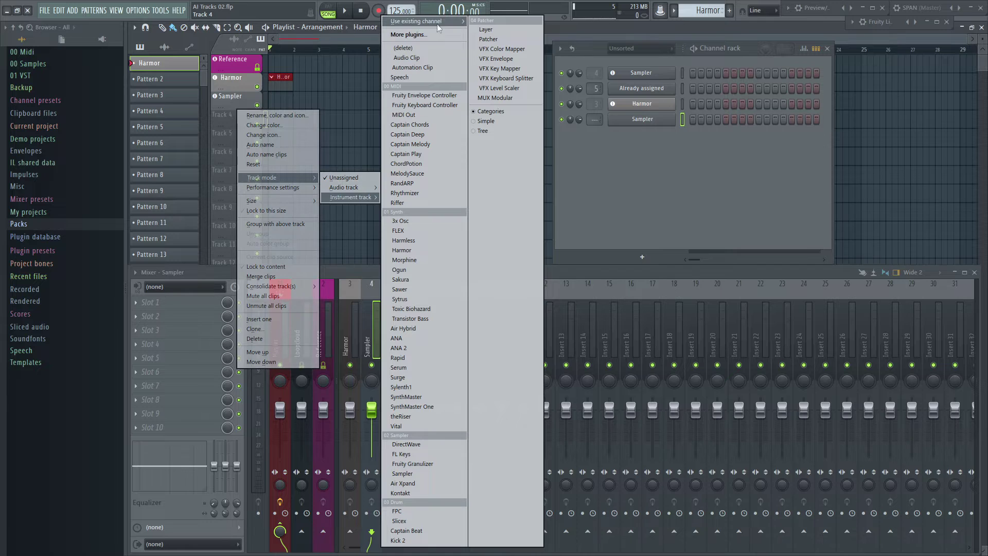
pyautogui.moveTo(439, 21)
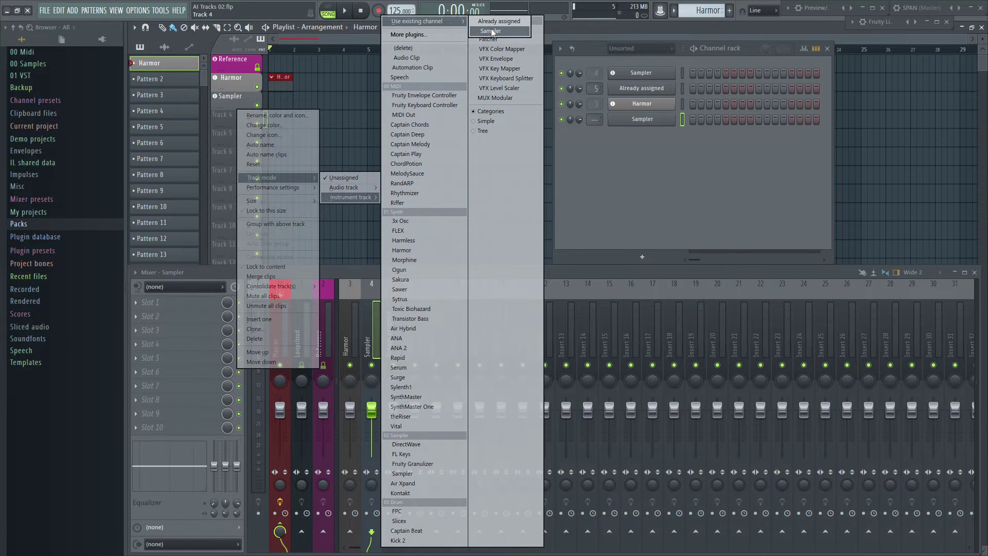
pyautogui.click(493, 32)
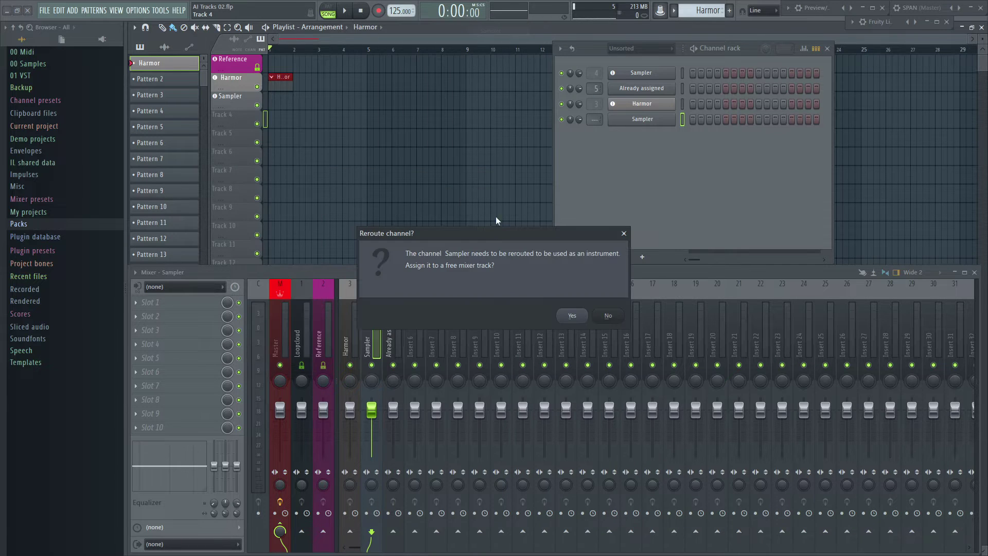
pyautogui.click(606, 314)
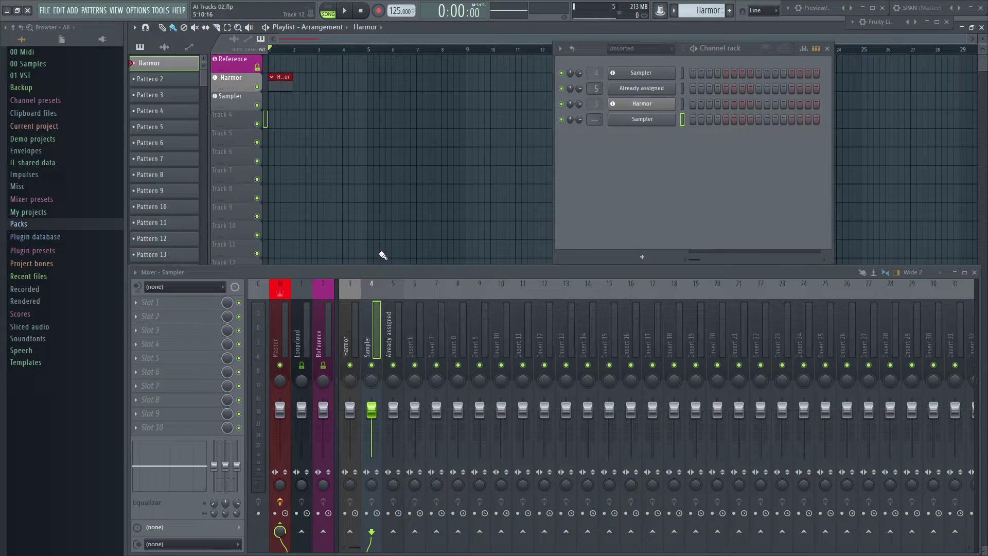
# Set Track 4 to instrument mode using the existing 'Already assigned' channel.
pyautogui.rightClick(231, 119)
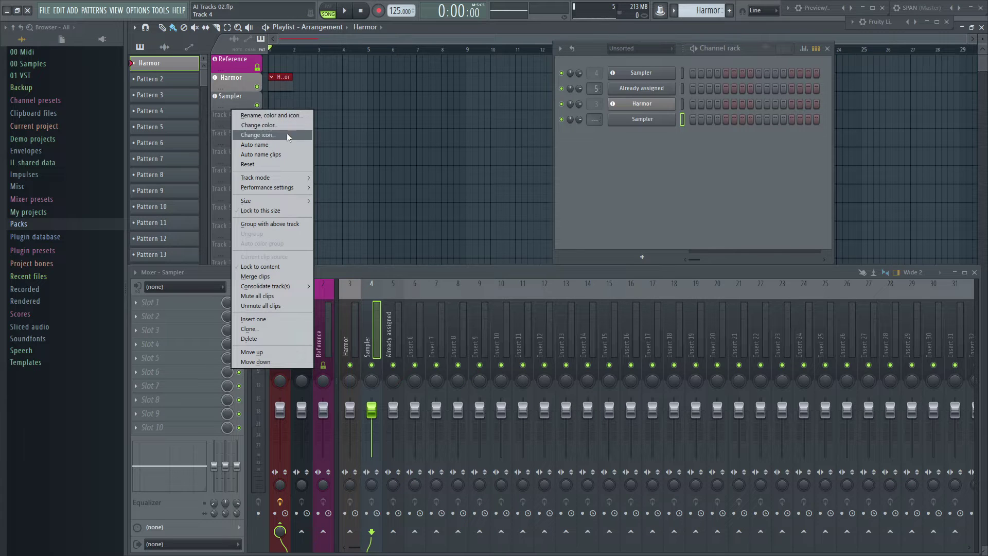
pyautogui.moveTo(282, 177)
pyautogui.moveTo(347, 198)
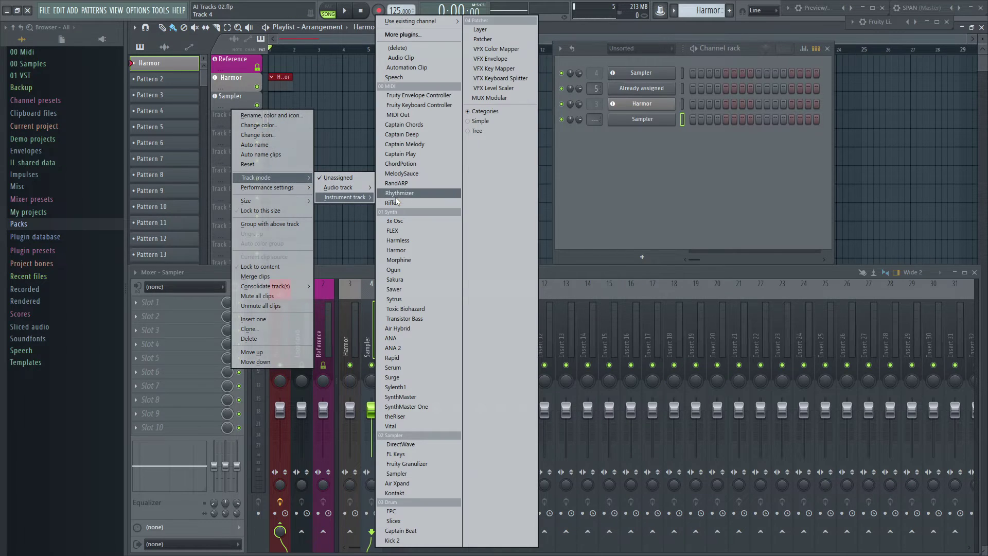
pyautogui.moveTo(431, 23)
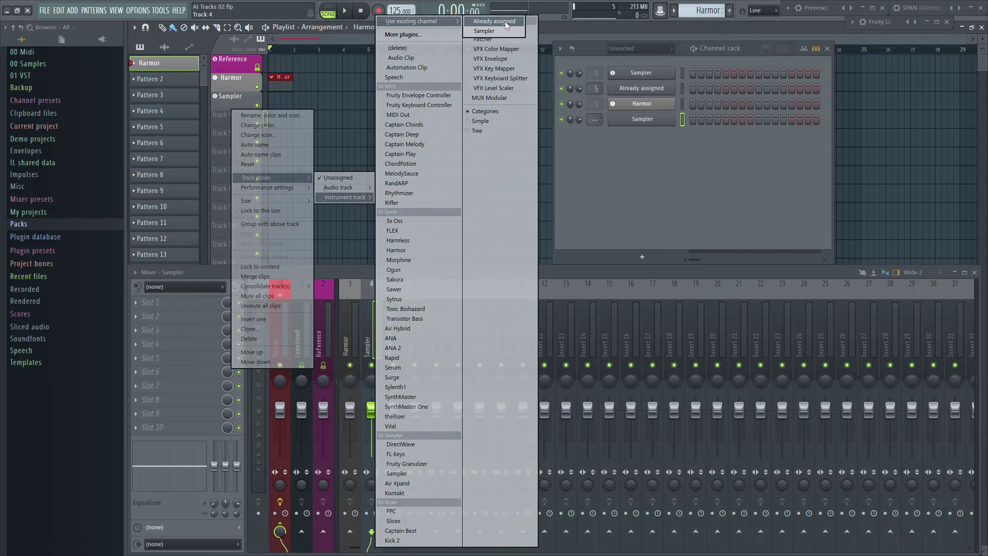
pyautogui.click(504, 21)
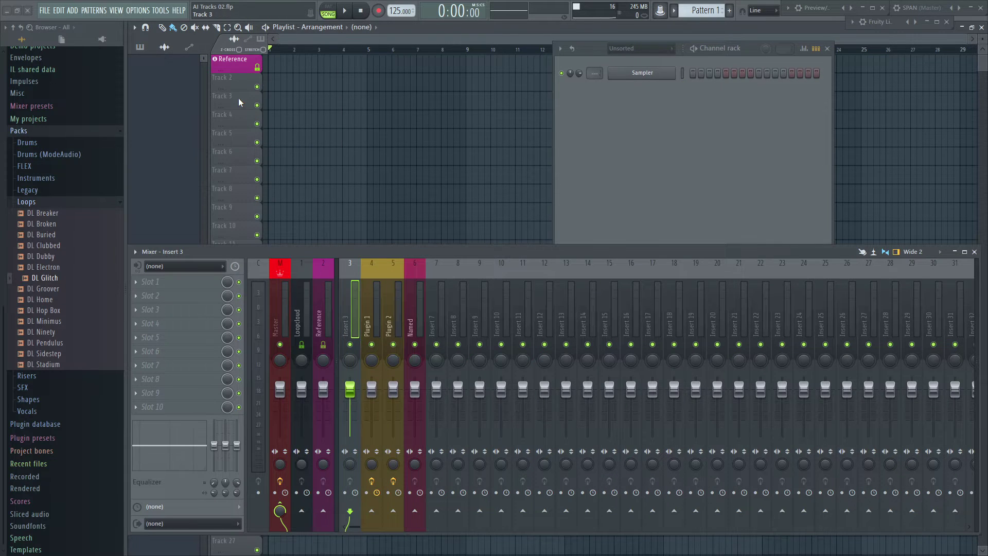
# Make Track 3 an audio track on Insert 3 and Track 4 an audio track on Plugin 1.
pyautogui.rightClick(239, 103)
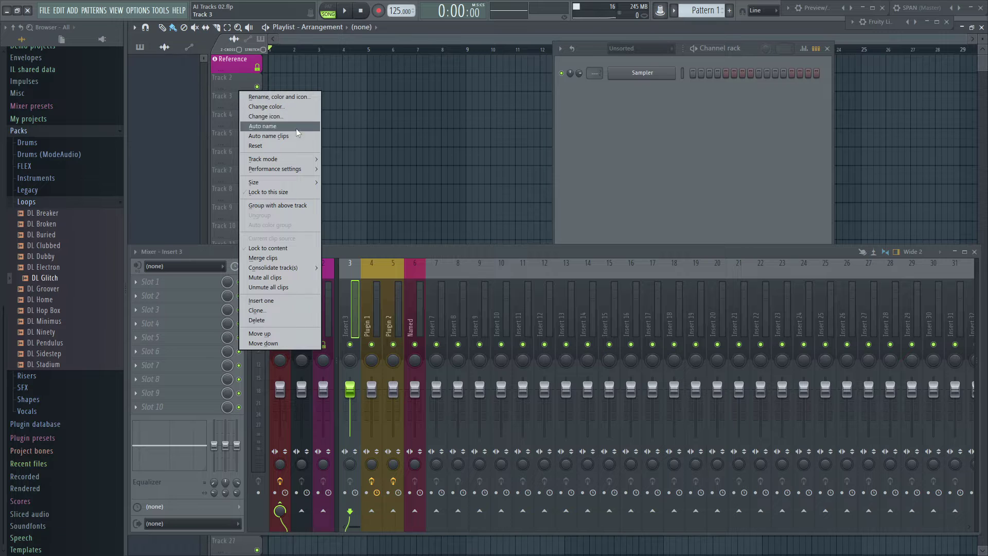
pyautogui.moveTo(297, 160)
pyautogui.moveTo(359, 169)
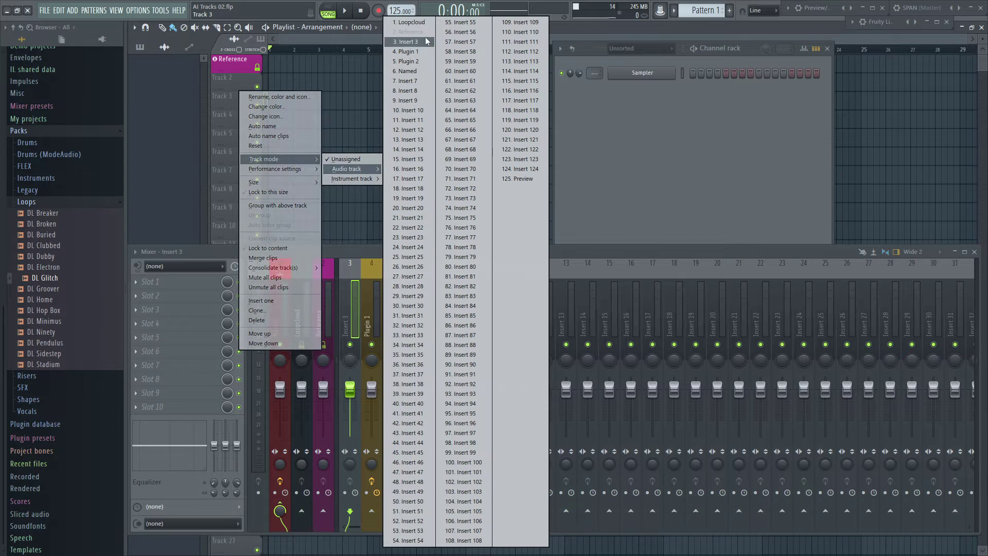
pyautogui.click(407, 42)
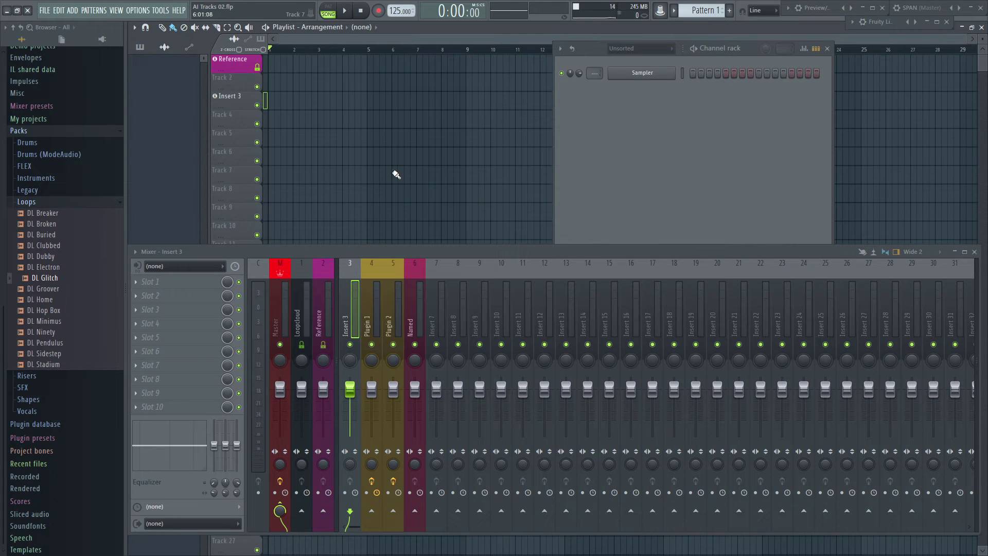
pyautogui.rightClick(227, 118)
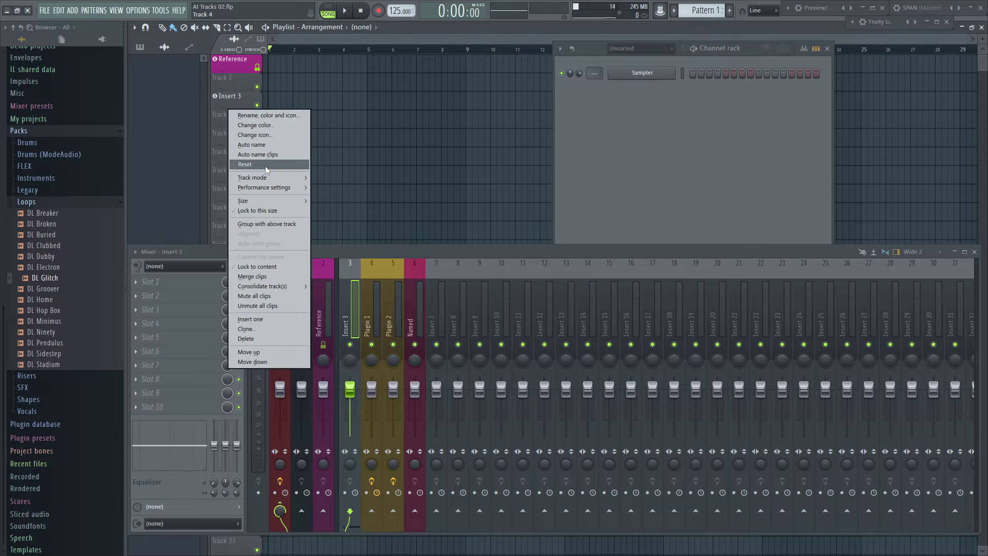
pyautogui.moveTo(288, 178)
pyautogui.moveTo(335, 189)
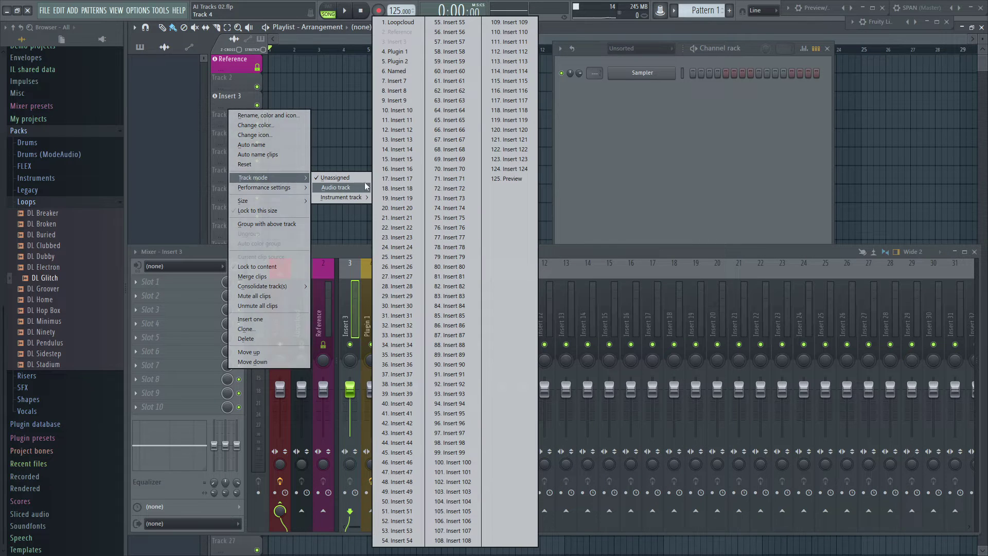
pyautogui.click(400, 51)
# Make track 5 an audio track on Plugin 2 and track 6 an audio track on Named.
pyautogui.rightClick(237, 137)
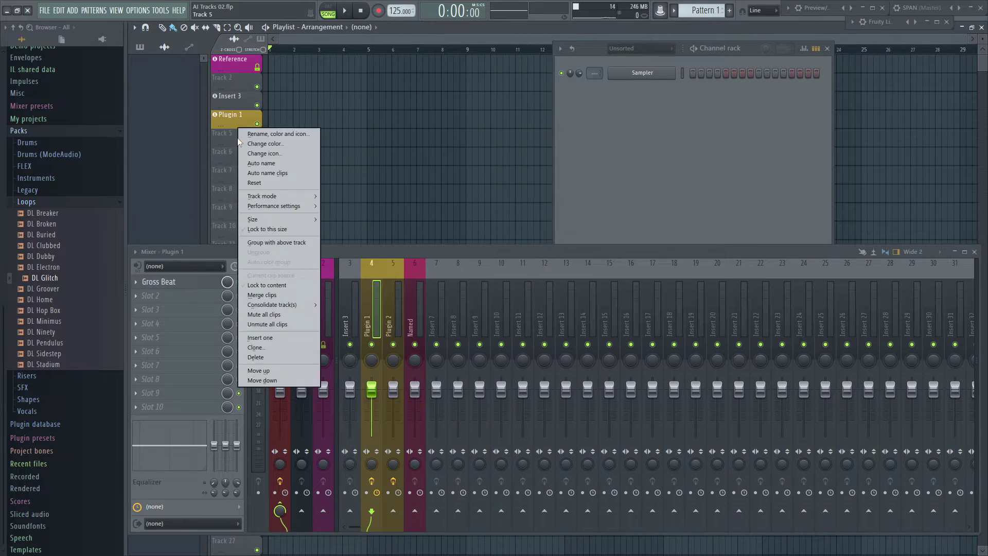
pyautogui.moveTo(282, 197)
pyautogui.moveTo(340, 196)
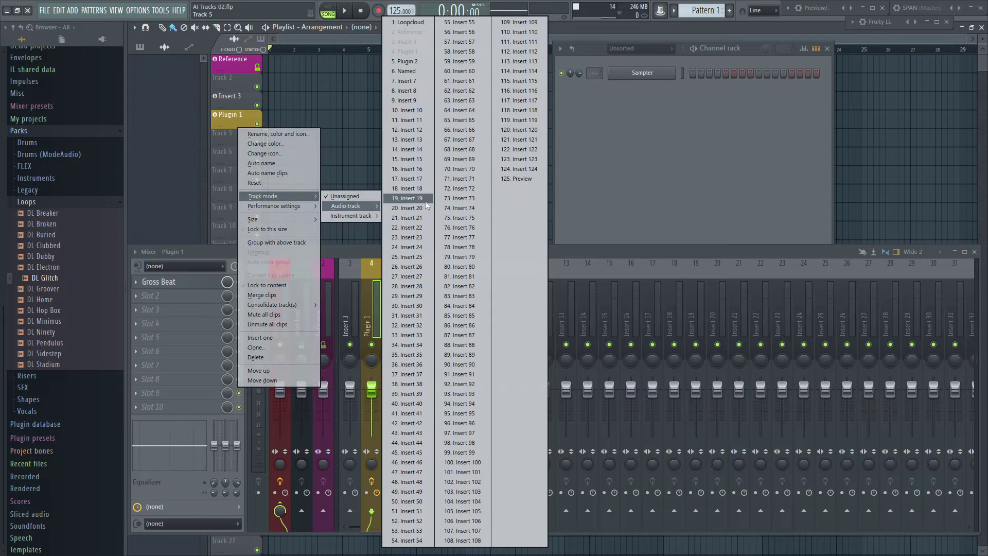
pyautogui.click(424, 65)
pyautogui.rightClick(237, 155)
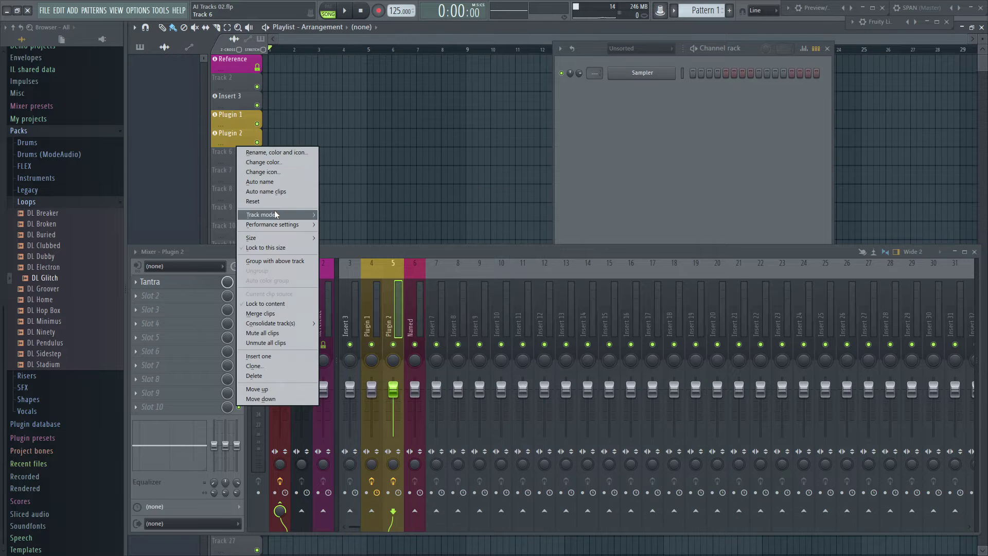
pyautogui.moveTo(276, 213)
pyautogui.moveTo(350, 222)
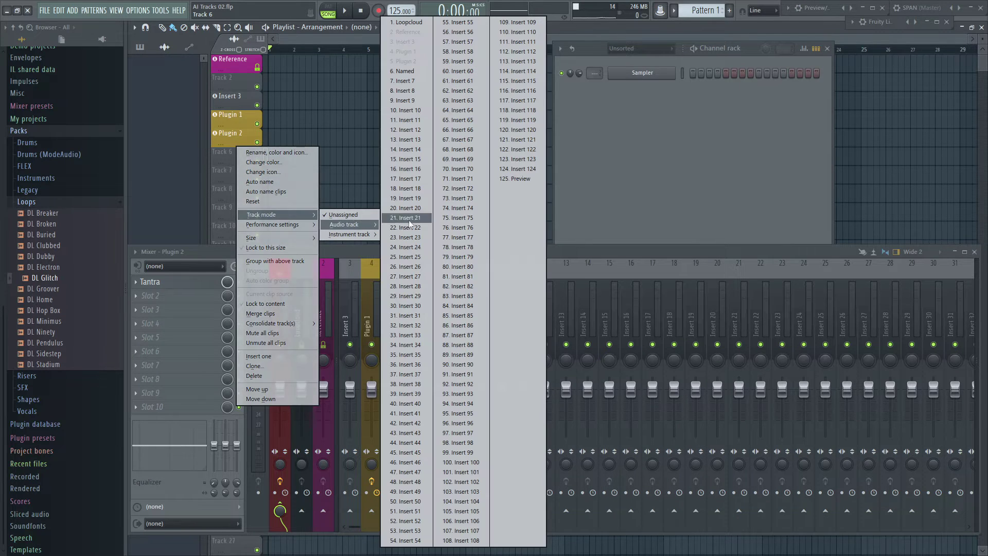
pyautogui.click(415, 73)
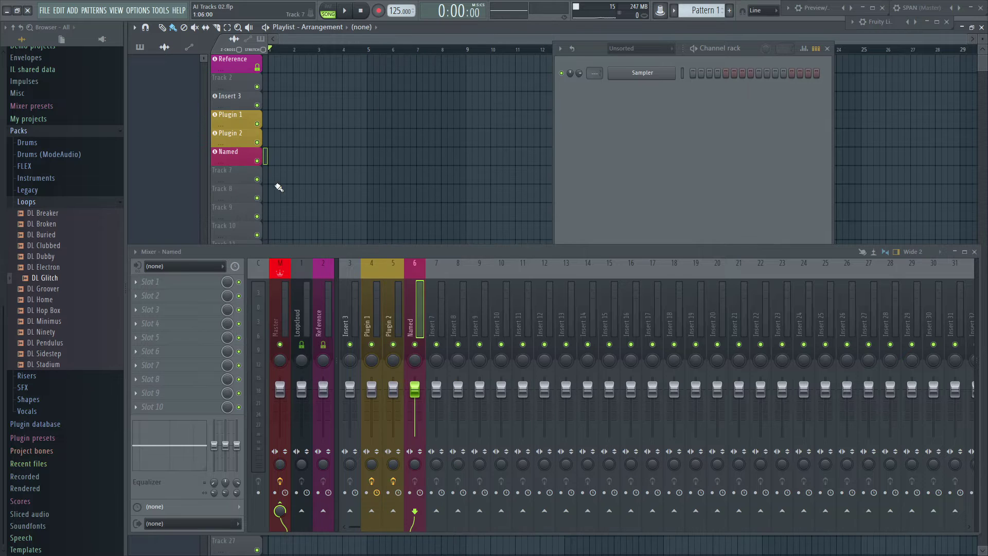
pyautogui.rightClick(233, 176)
pyautogui.moveTo(280, 233)
pyautogui.moveTo(345, 243)
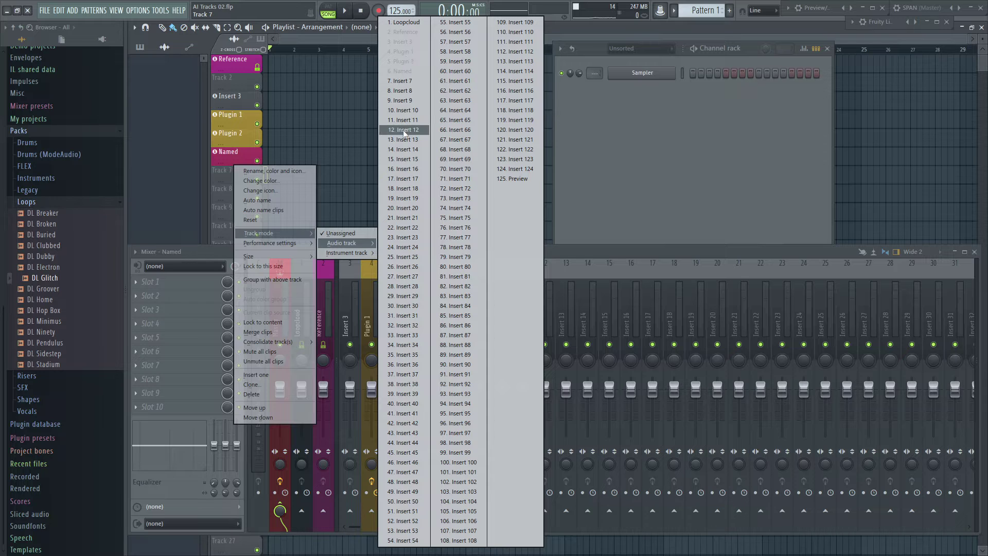
# Place the DL Glitch loop at the start of the Insert 3 track.
pyautogui.click(249, 194)
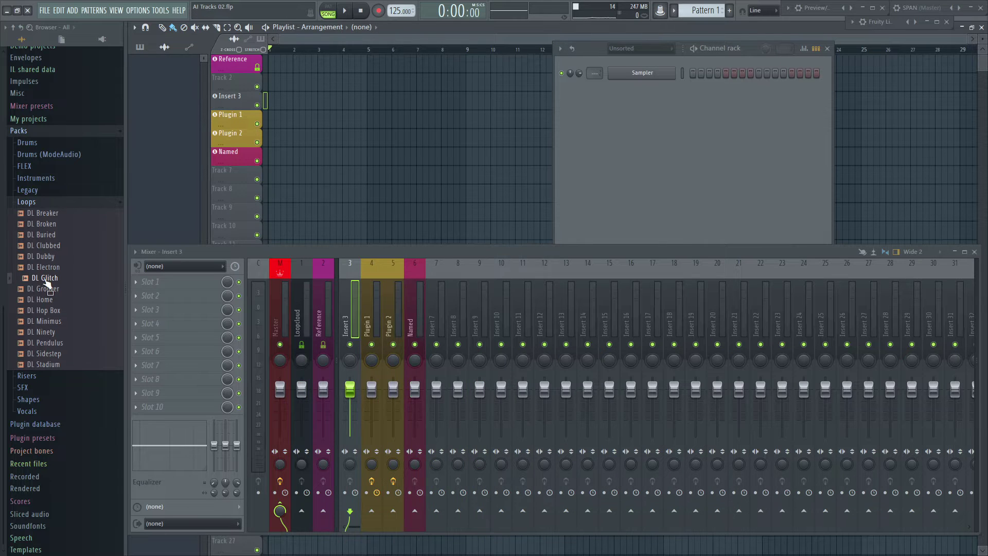
pyautogui.moveTo(45, 278); pyautogui.dragTo(270, 104)
pyautogui.doubleClick(288, 103)
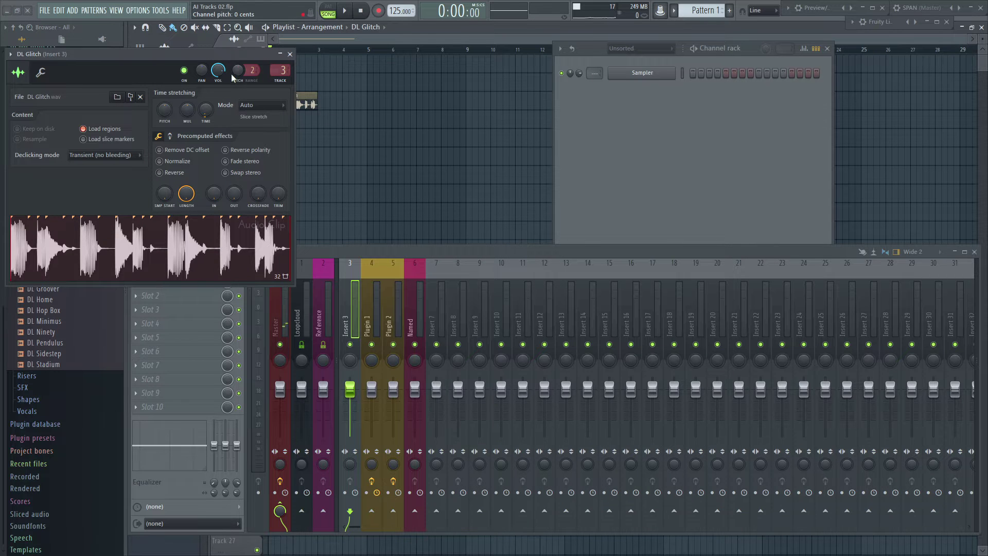
pyautogui.click(290, 54)
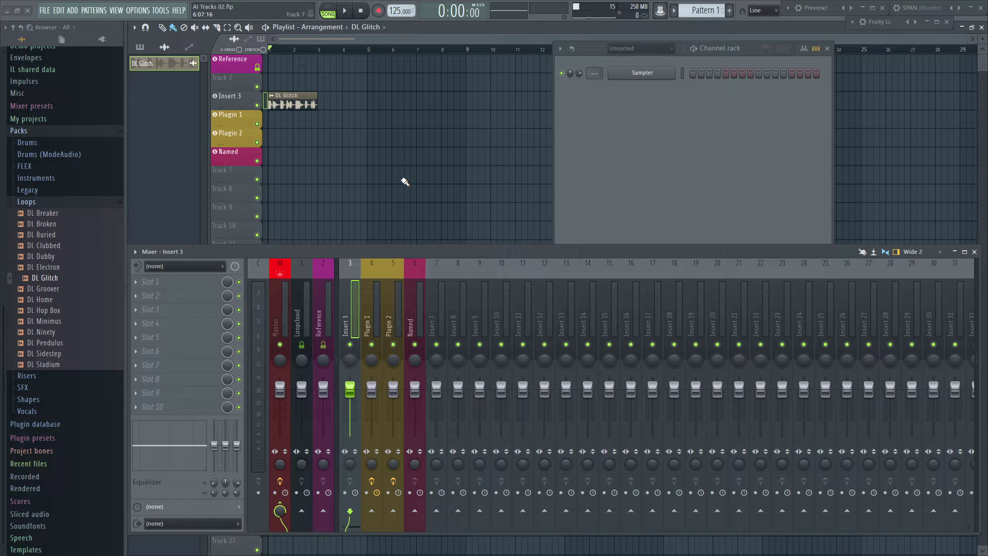
# Play the song while moving the DL Glitch clip to Plugin 1, Plugin 2, then back to Insert 3.
pyautogui.press('space')
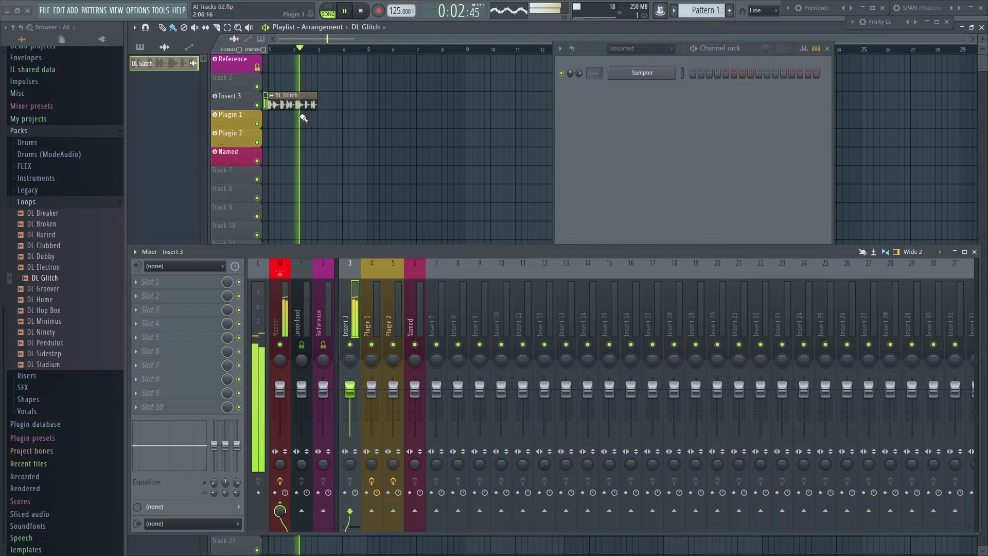
pyautogui.moveTo(288, 102); pyautogui.dragTo(288, 121)
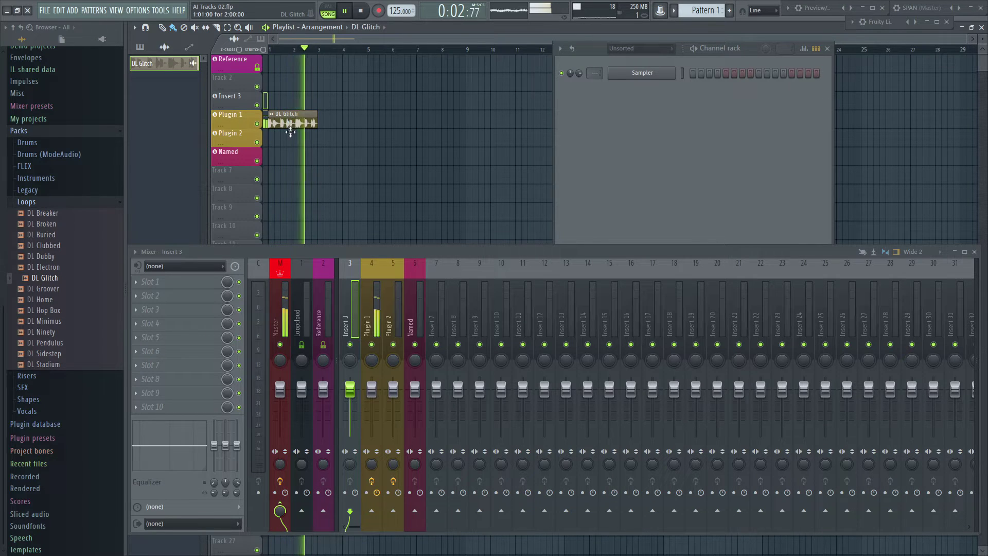
pyautogui.moveTo(288, 122); pyautogui.dragTo(288, 141)
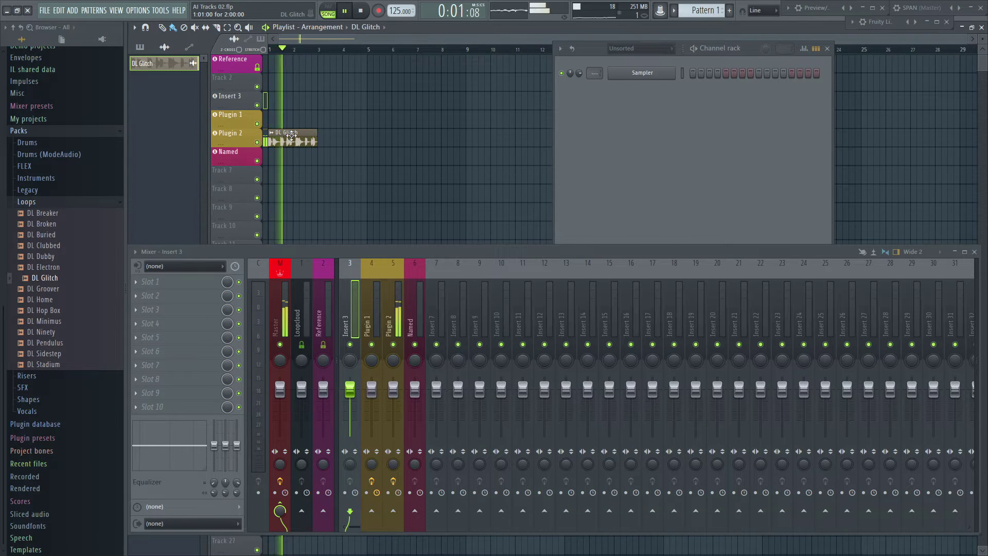
pyautogui.moveTo(291, 135); pyautogui.dragTo(289, 95)
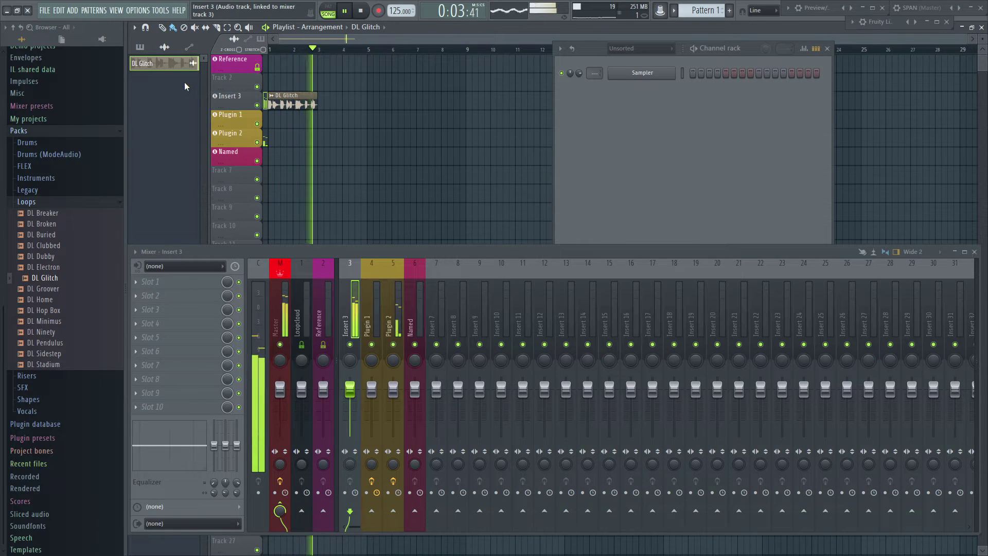
# Stop playback, fill Insert 3 with DL Glitch copies, and move one to Plugin 1 as unique DL Glitch #2.
pyautogui.press('space')
pyautogui.moveTo(319, 103); pyautogui.dragTo(442, 103)
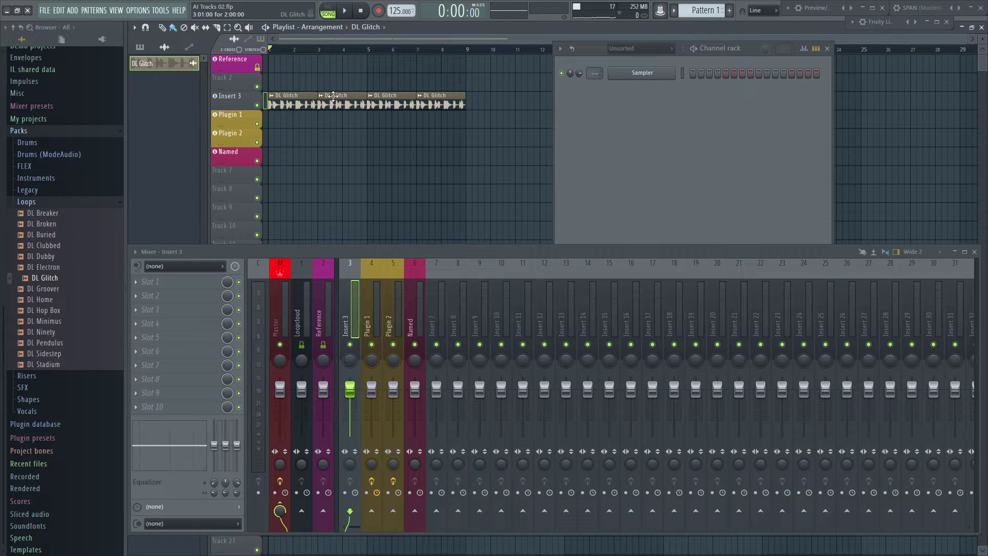
pyautogui.moveTo(334, 112); pyautogui.dragTo(335, 123)
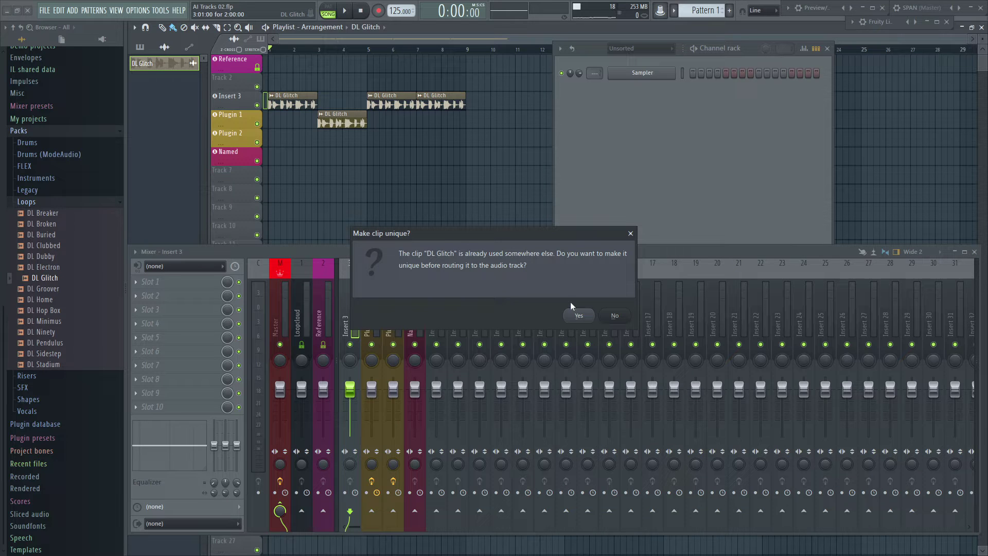
pyautogui.click(580, 315)
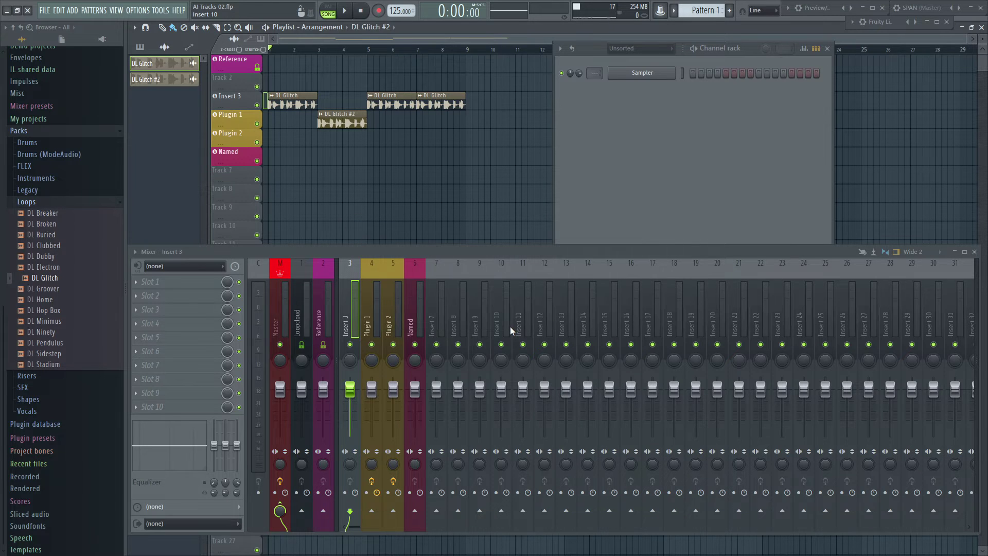
# Filter the Channel rack to Audio and move a shared DL Glitch copy onto Plugin 2.
pyautogui.click(643, 51)
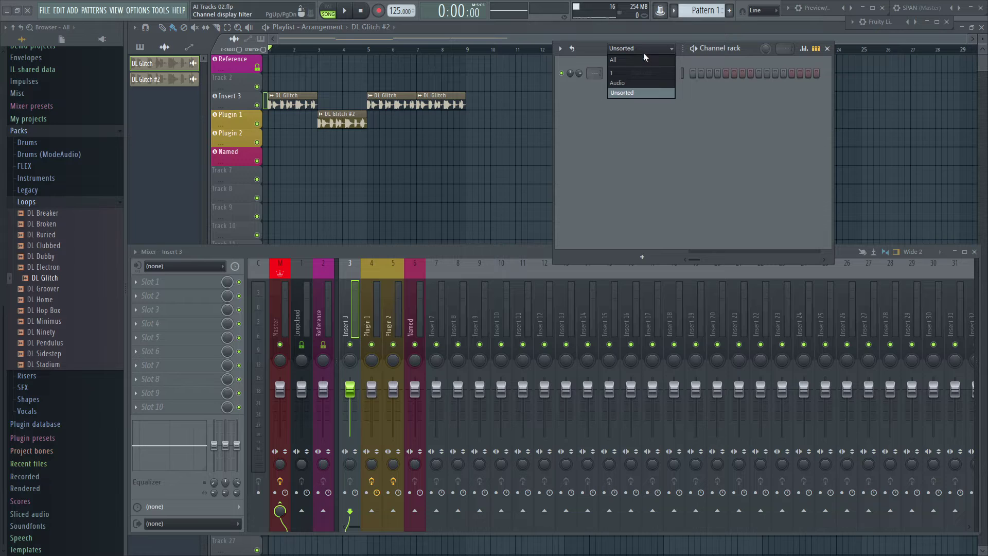
pyautogui.click(634, 83)
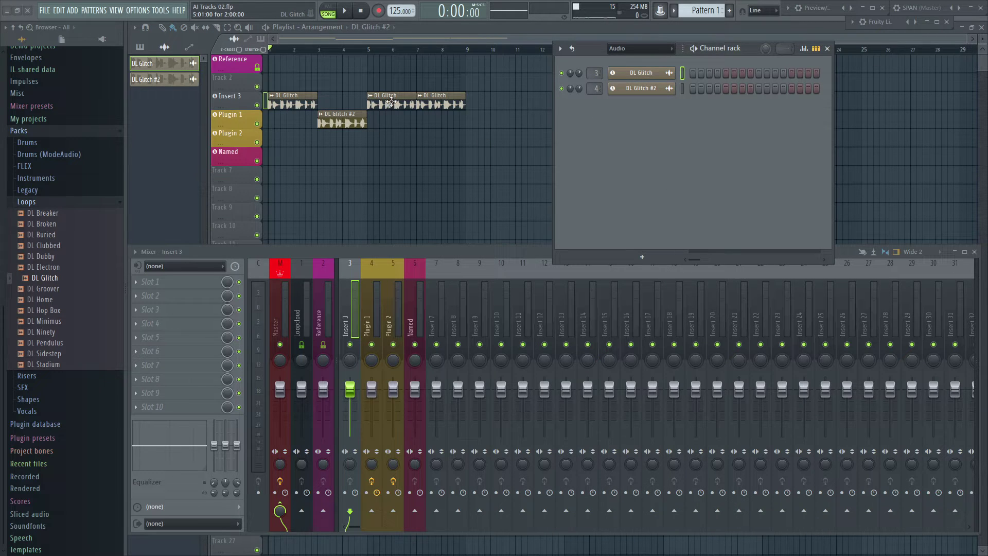
pyautogui.moveTo(391, 101); pyautogui.dragTo(391, 142)
pyautogui.click(616, 315)
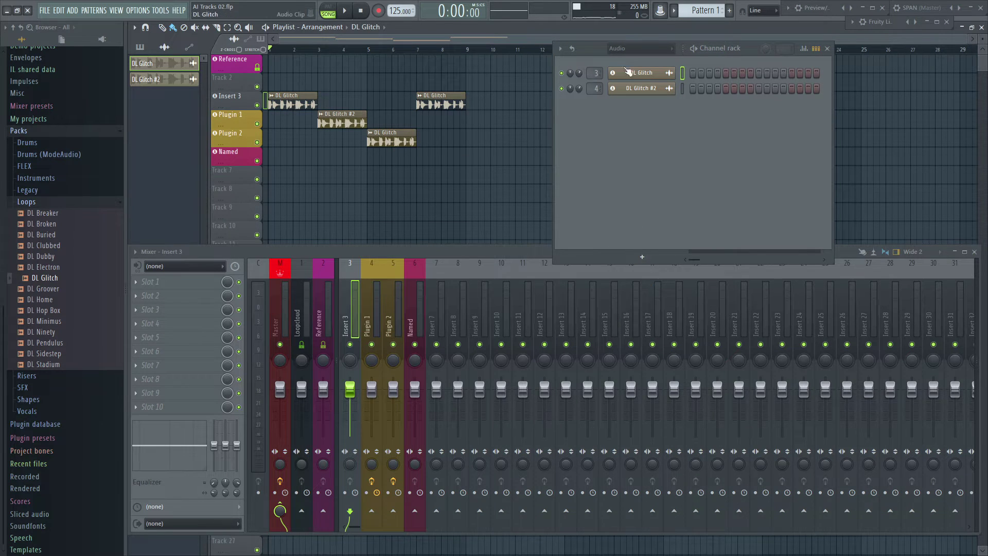
# Start playing the song arrangement.
pyautogui.press('space')
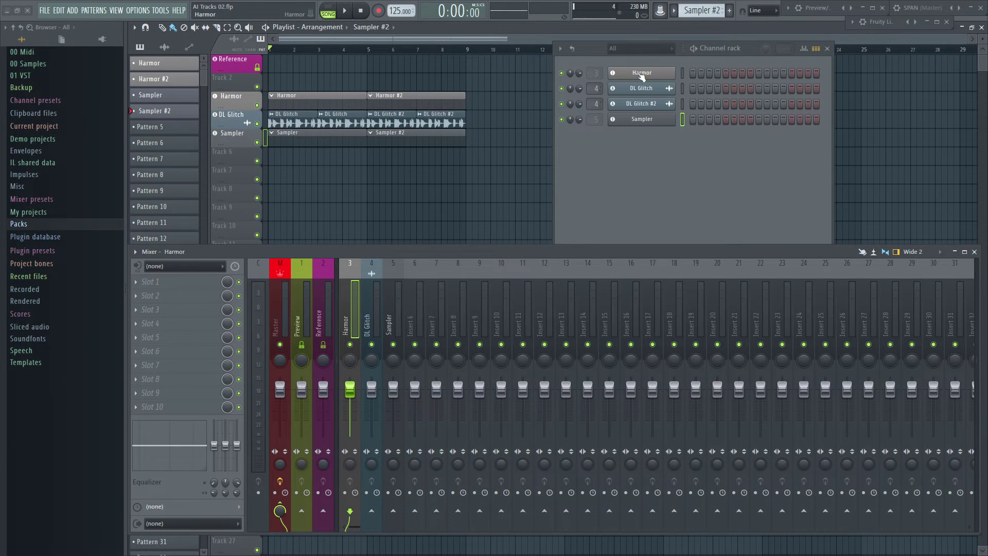
# Use name presets to rename the Harmor channel Bass 1, the DL Glitch track Loop 1, and Sampler insert FX.
pyautogui.keyDown('shift'); pyautogui.click(641, 75); pyautogui.keyUp('shift')
pyautogui.click(638, 86)
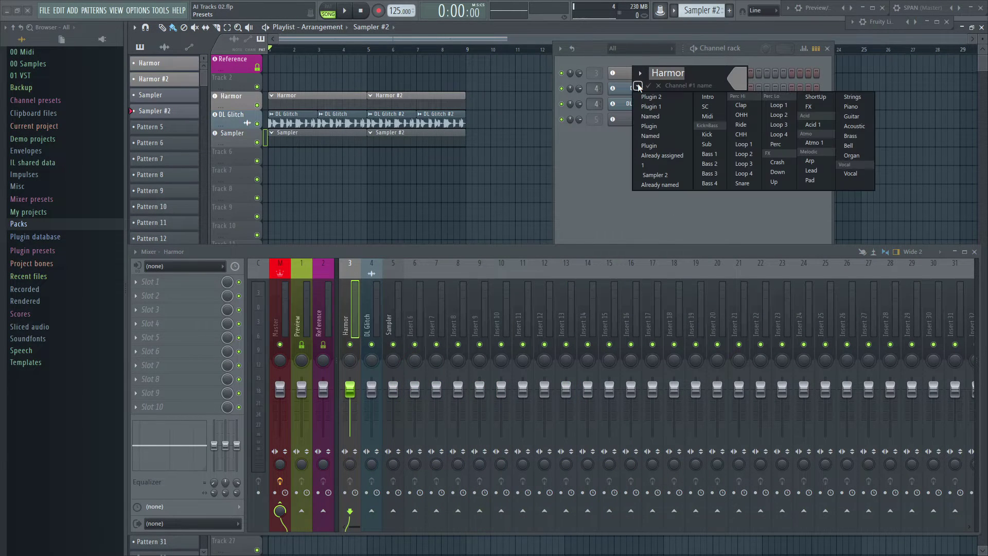
pyautogui.click(720, 151)
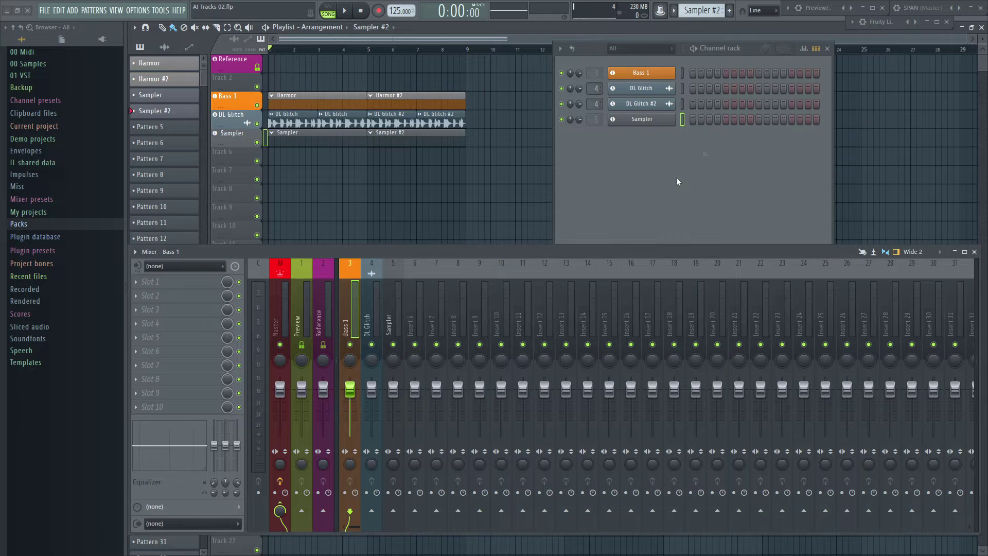
pyautogui.doubleClick(227, 119)
pyautogui.click(231, 127)
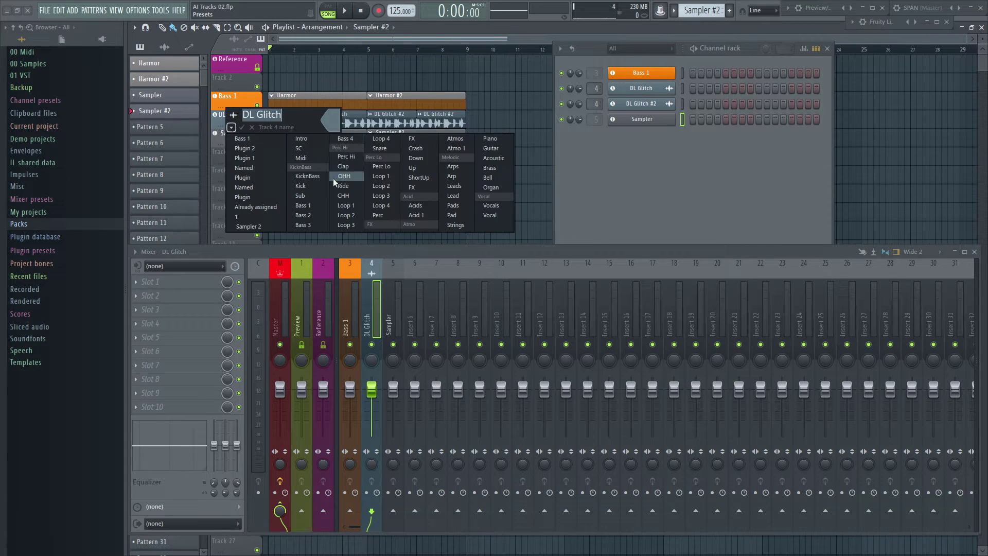
pyautogui.click(345, 206)
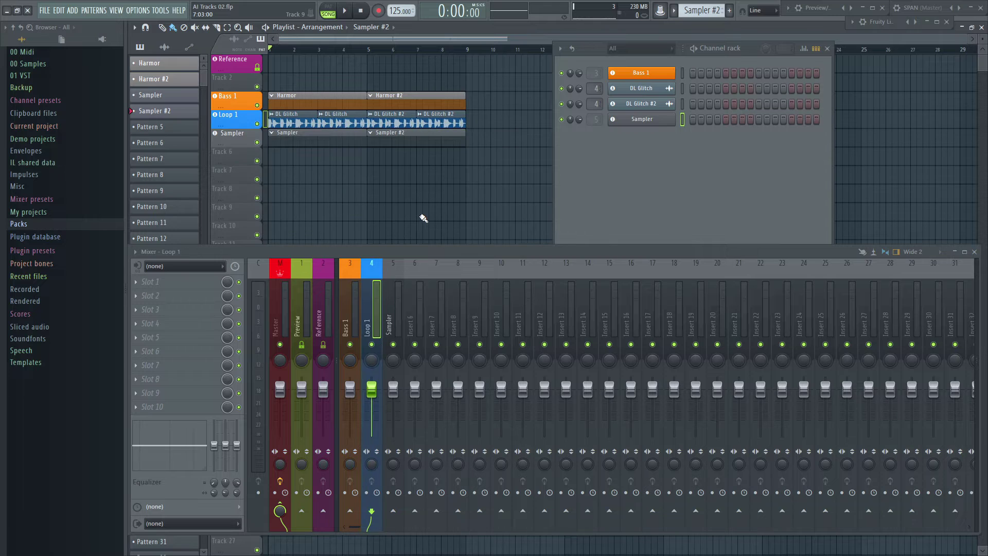
pyautogui.doubleClick(397, 316)
pyautogui.click(410, 322)
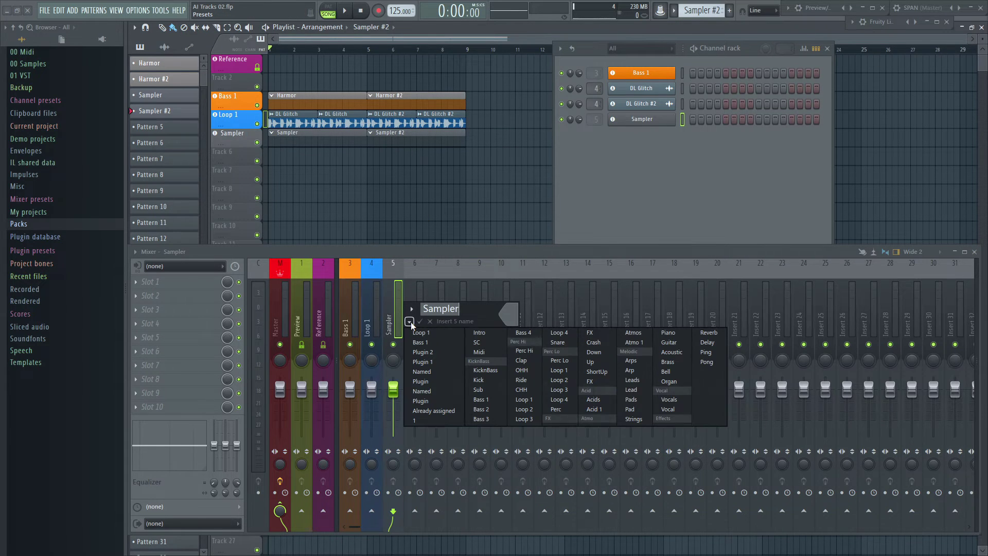
pyautogui.click(604, 336)
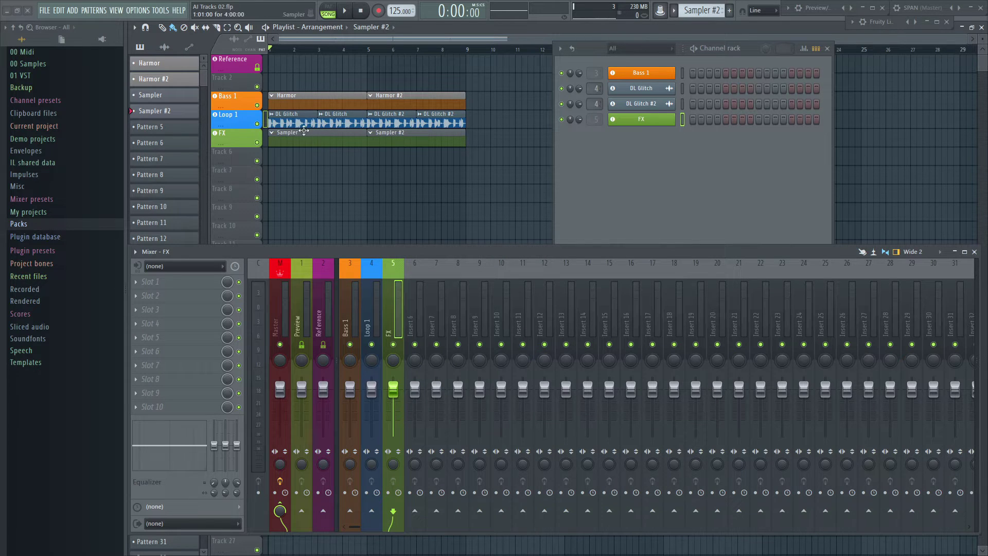
# Auto-name the clips on the Bass 1, Loop 1 and FX tracks after their tracks.
pyautogui.rightClick(243, 100)
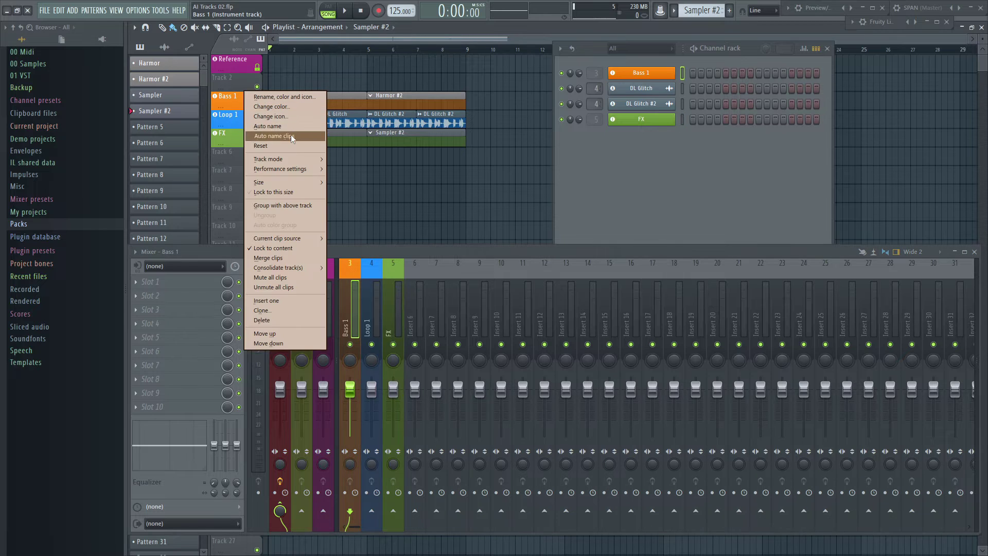
pyautogui.click(291, 136)
pyautogui.rightClick(242, 112)
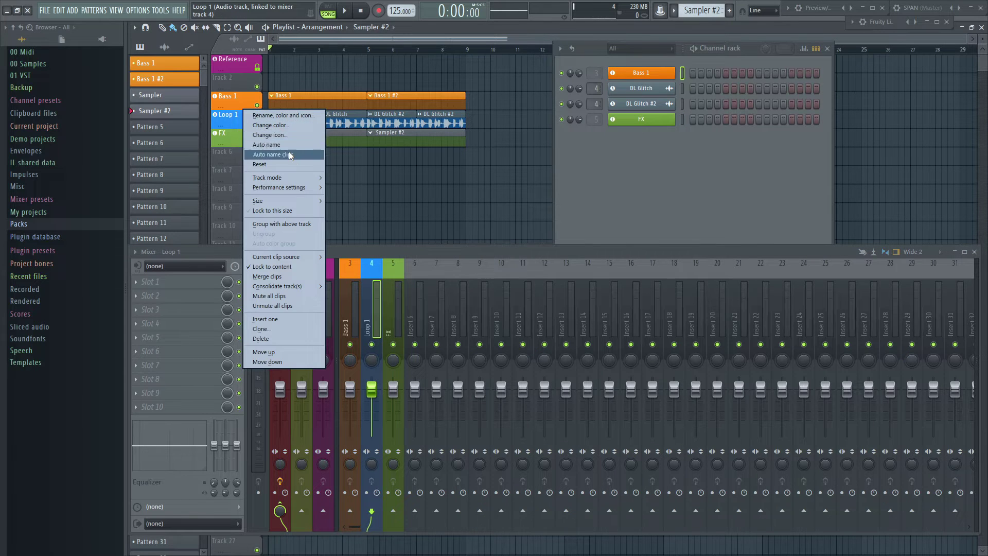
pyautogui.click(272, 155)
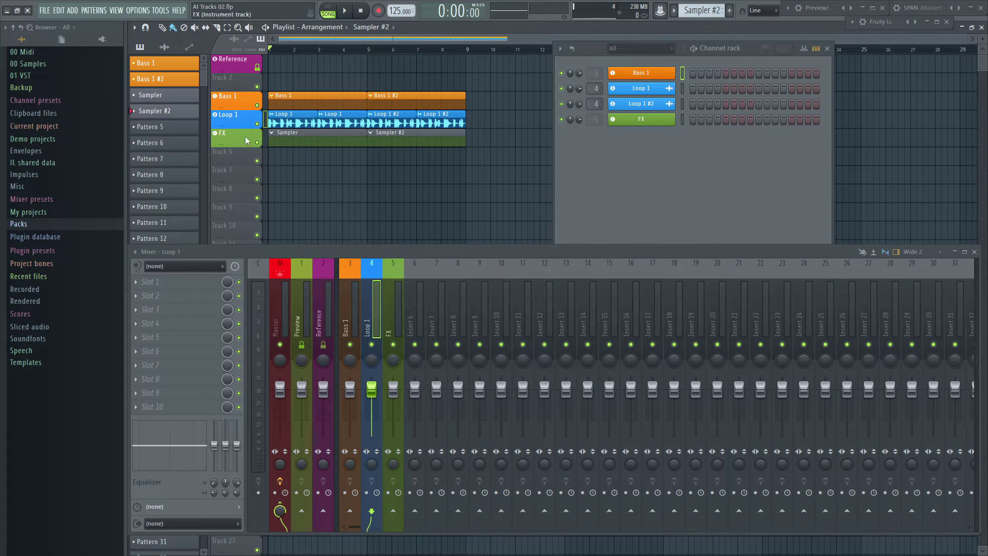
pyautogui.rightClick(245, 136)
pyautogui.click(286, 172)
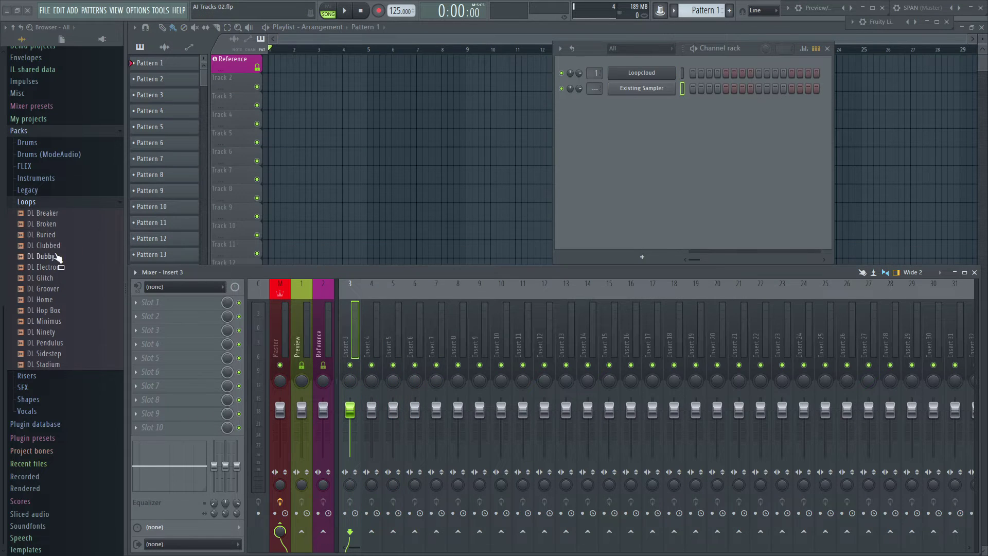
# Add the DL Clubbed loop and an empty Sampler instrument as new playlist tracks.
pyautogui.moveTo(45, 251); pyautogui.dragTo(473, 95)
pyautogui.click(563, 91)
pyautogui.press('F8')
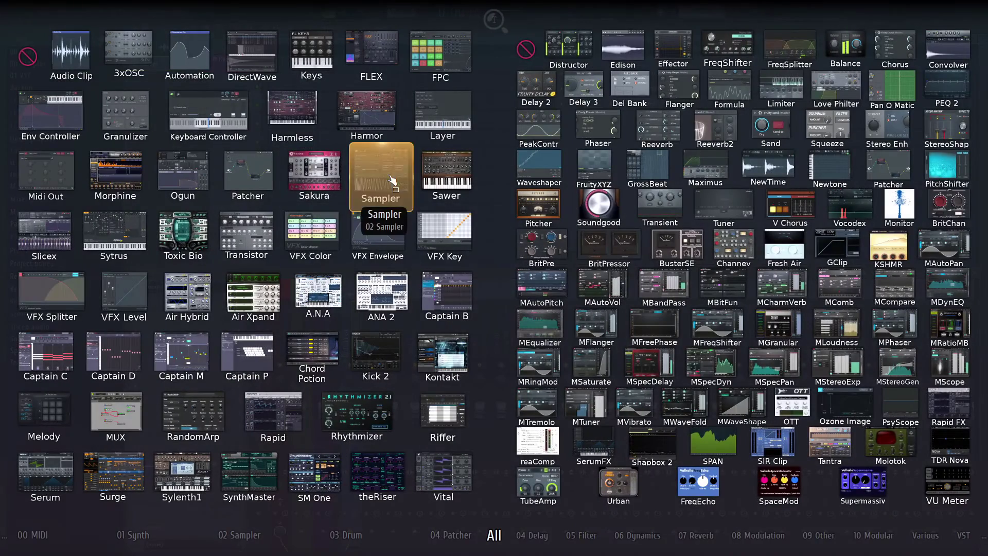
pyautogui.moveTo(379, 184); pyautogui.dragTo(237, 123)
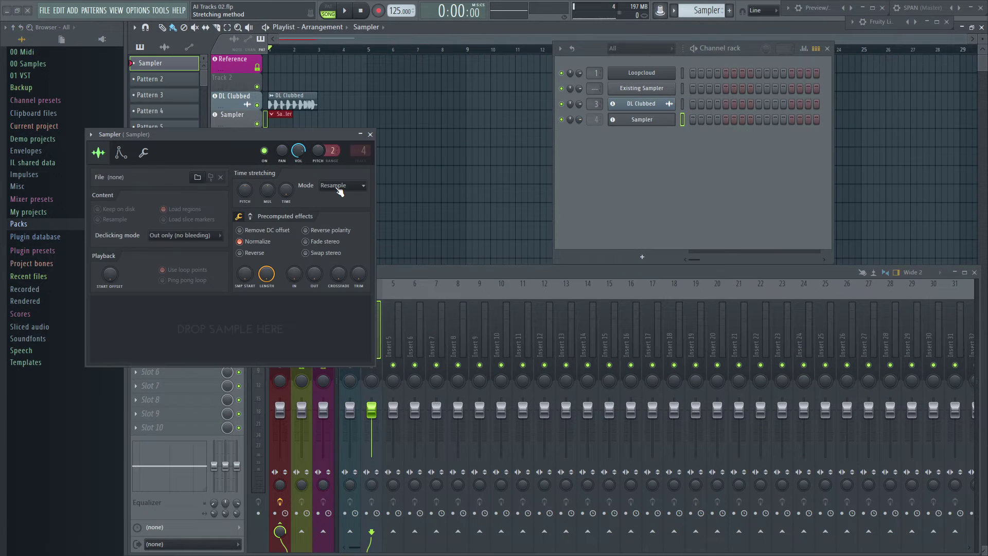
pyautogui.click(370, 134)
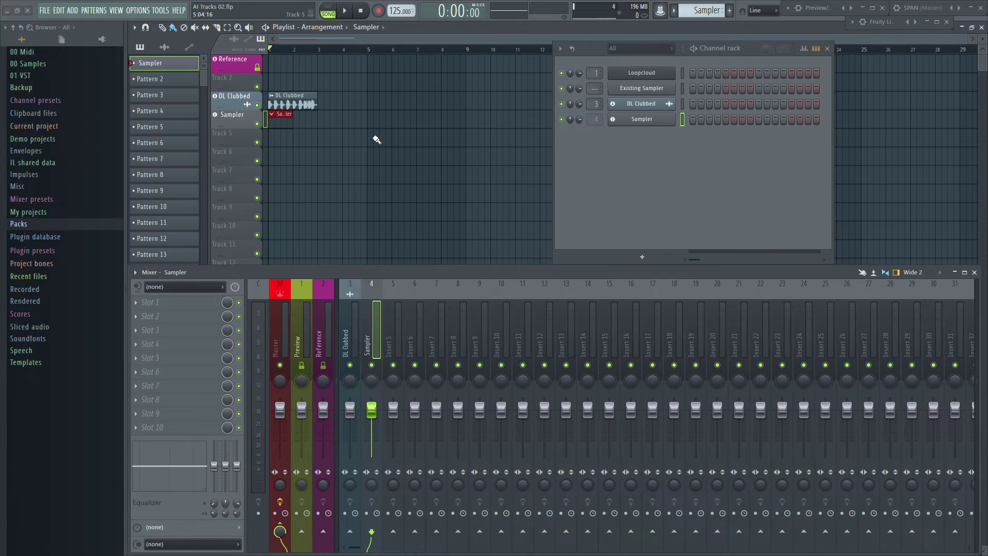
# Make Track 5 a Sakura instrument track.
pyautogui.rightClick(234, 139)
pyautogui.moveTo(297, 195)
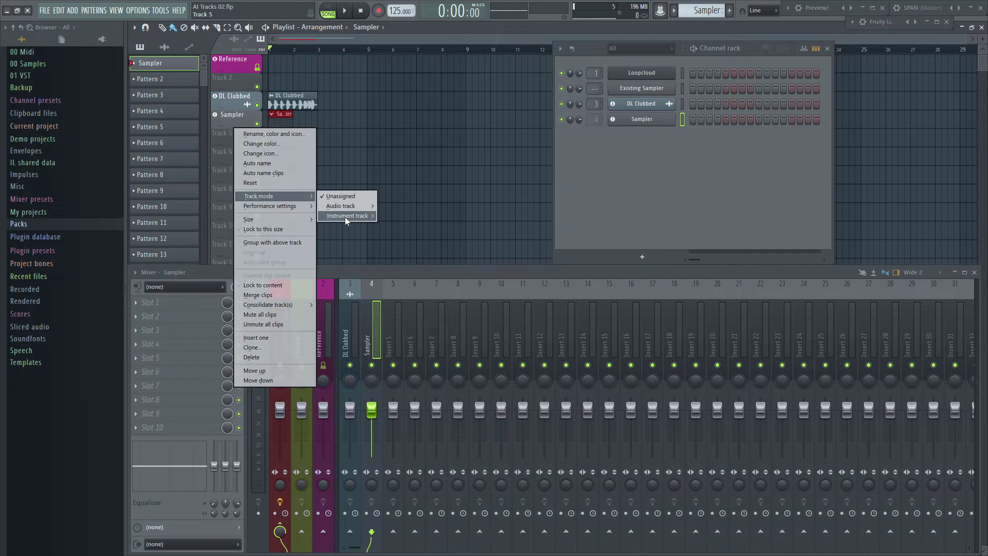
pyautogui.moveTo(345, 216)
pyautogui.click(407, 279)
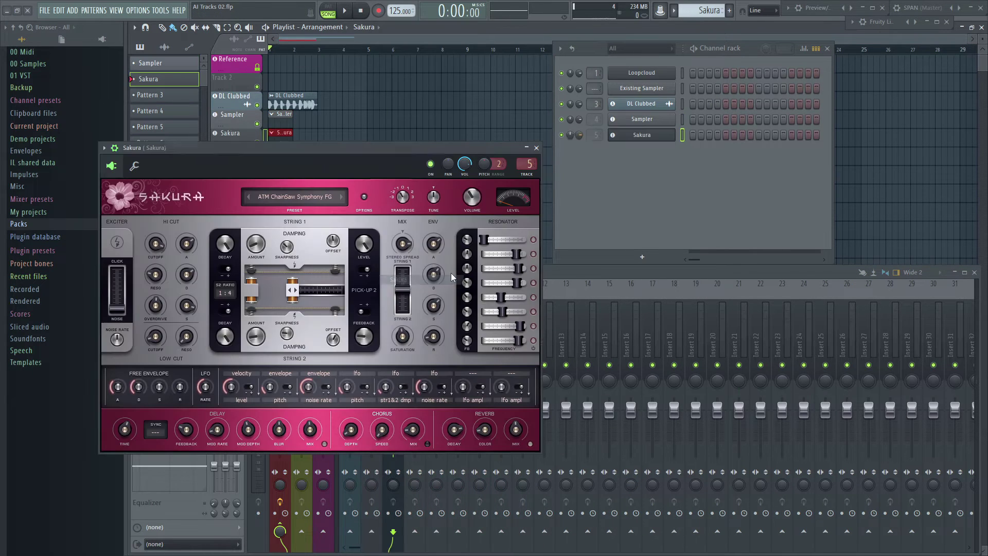
pyautogui.click(536, 148)
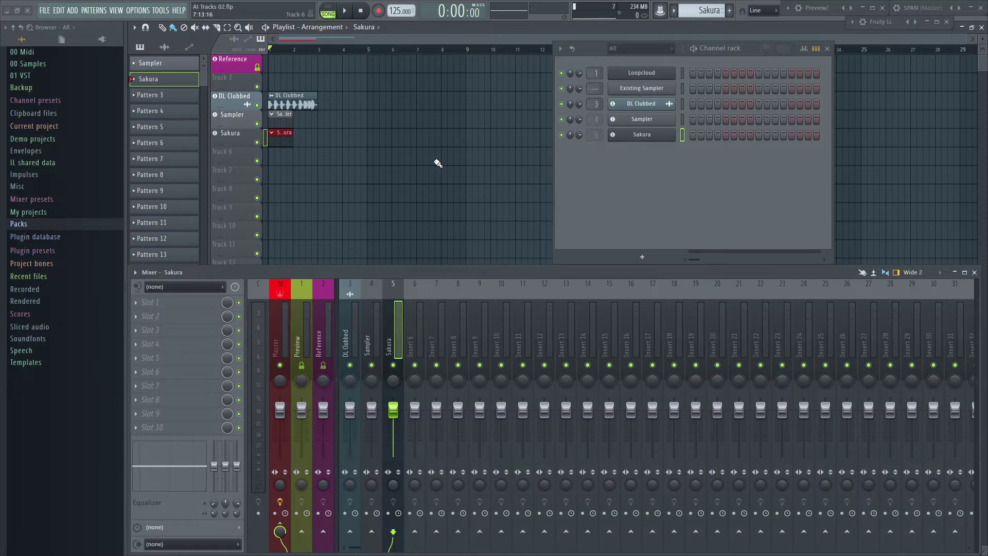
# Assign the Existing Sampler channel to Track 6, routed to a free mixer insert.
pyautogui.rightClick(234, 159)
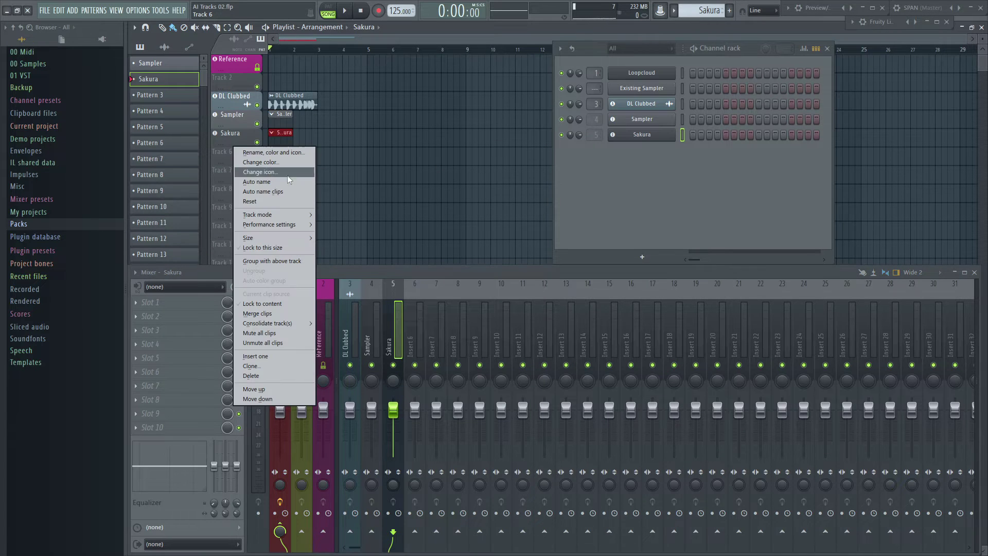
pyautogui.moveTo(278, 215)
pyautogui.moveTo(350, 236)
pyautogui.moveTo(450, 22)
pyautogui.click(488, 32)
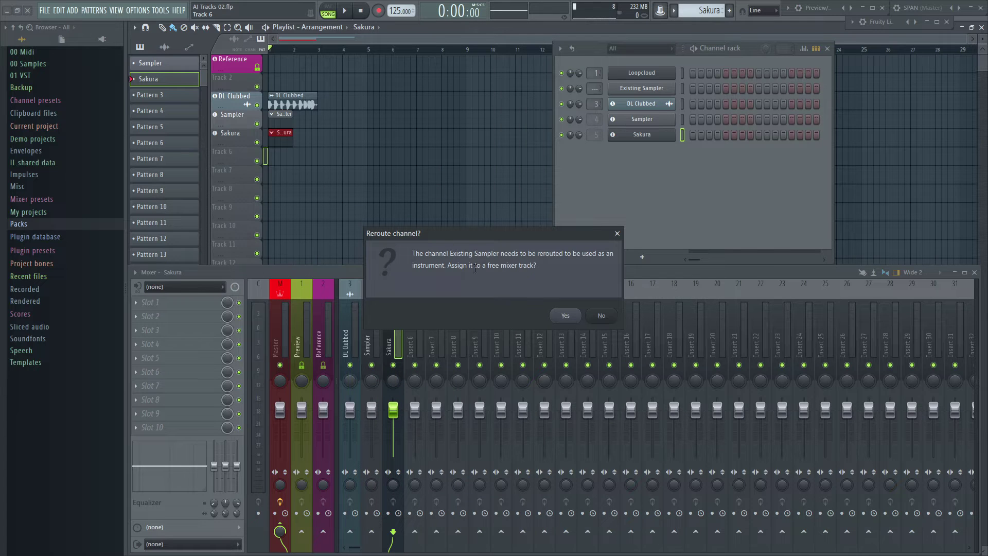
pyautogui.click(563, 318)
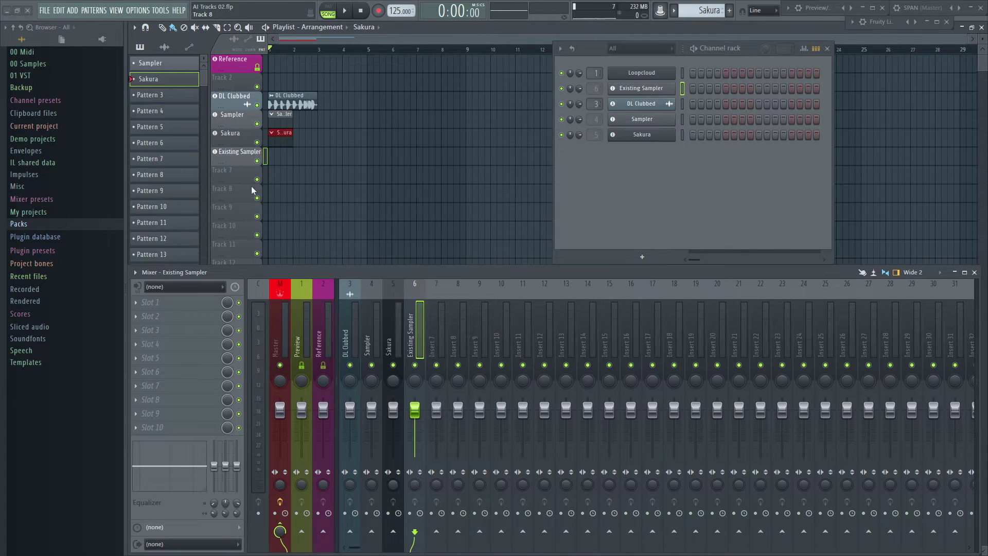
# Make Track 7 an audio track on Insert 10 and name mixer insert 11 Kick.
pyautogui.rightClick(231, 172)
pyautogui.moveTo(283, 233)
pyautogui.moveTo(334, 242)
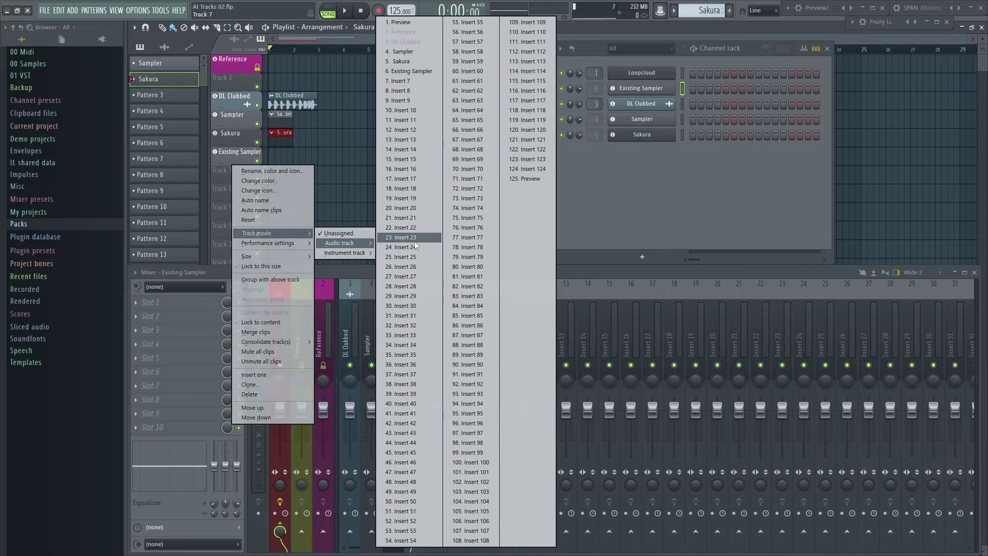
pyautogui.click(417, 110)
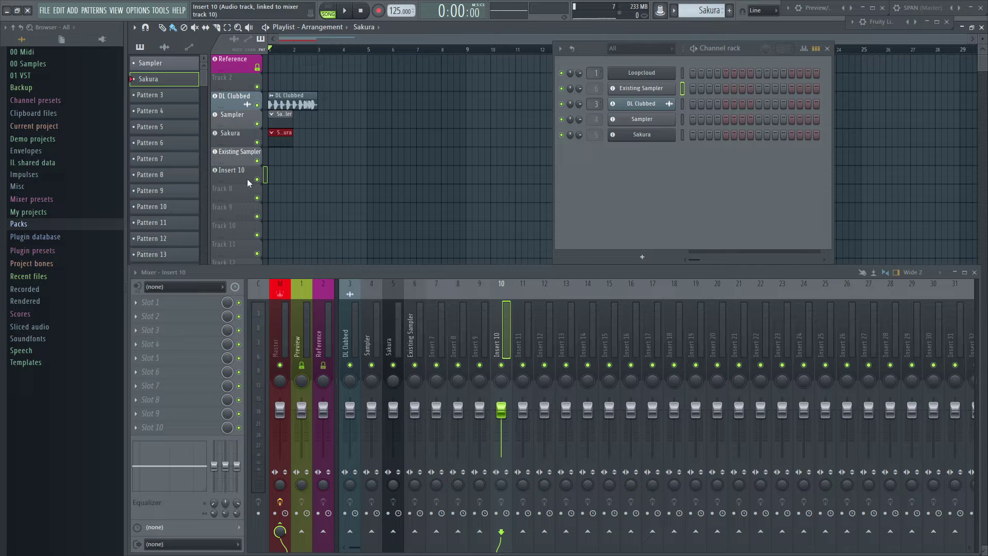
pyautogui.doubleClick(523, 329)
pyautogui.click(539, 341)
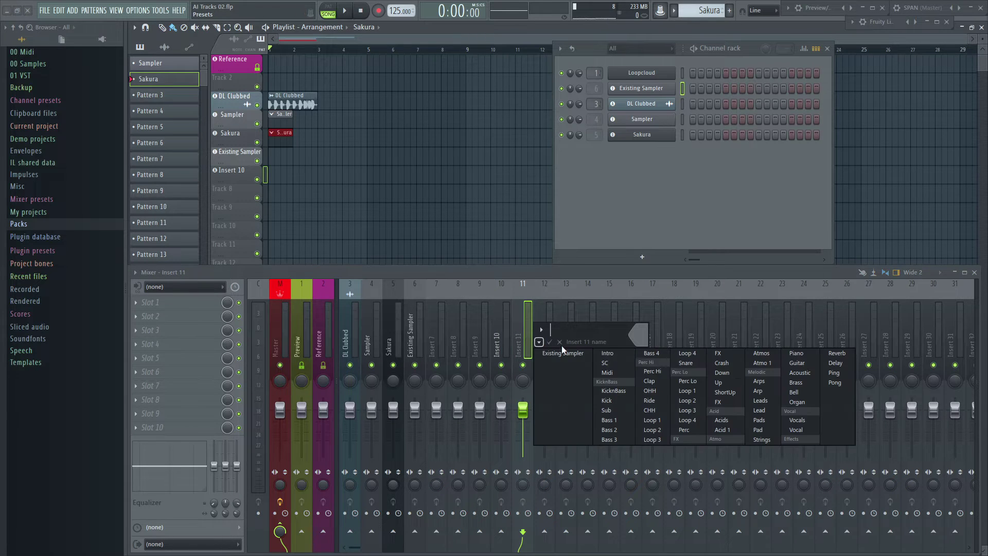
pyautogui.click(608, 400)
# Make Track 8 a Kick audio track, then relink it to mixer insert 13.
pyautogui.rightClick(231, 193)
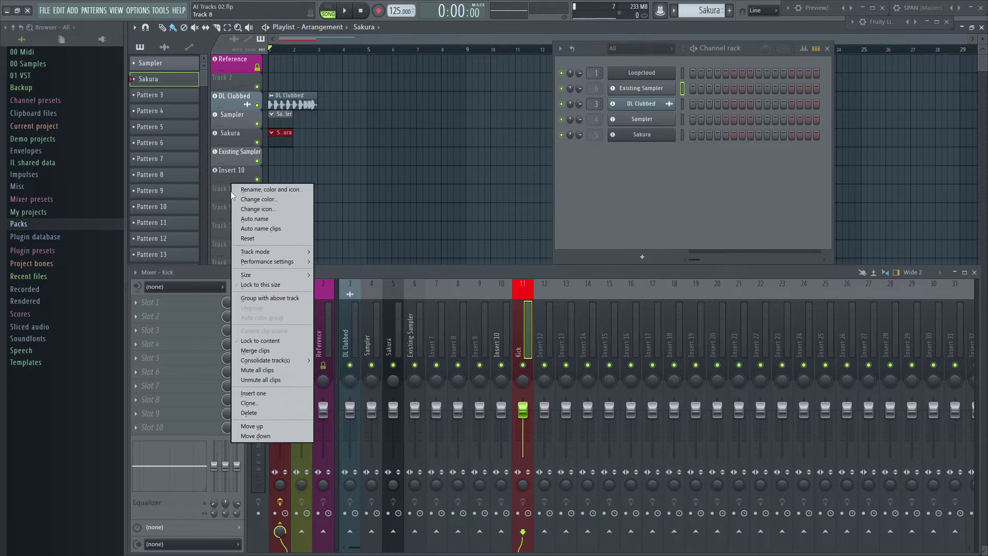
pyautogui.moveTo(295, 251)
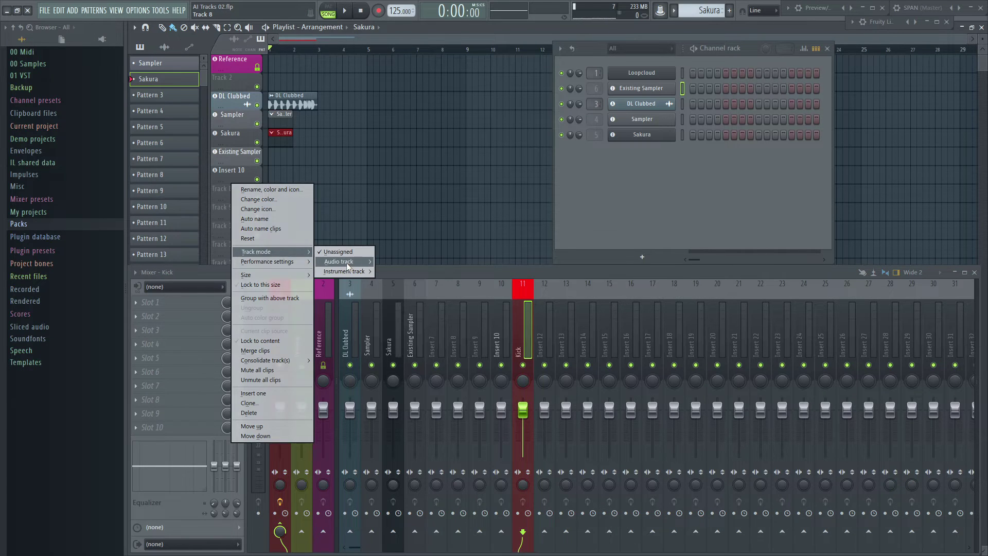
pyautogui.moveTo(347, 263)
pyautogui.click(413, 122)
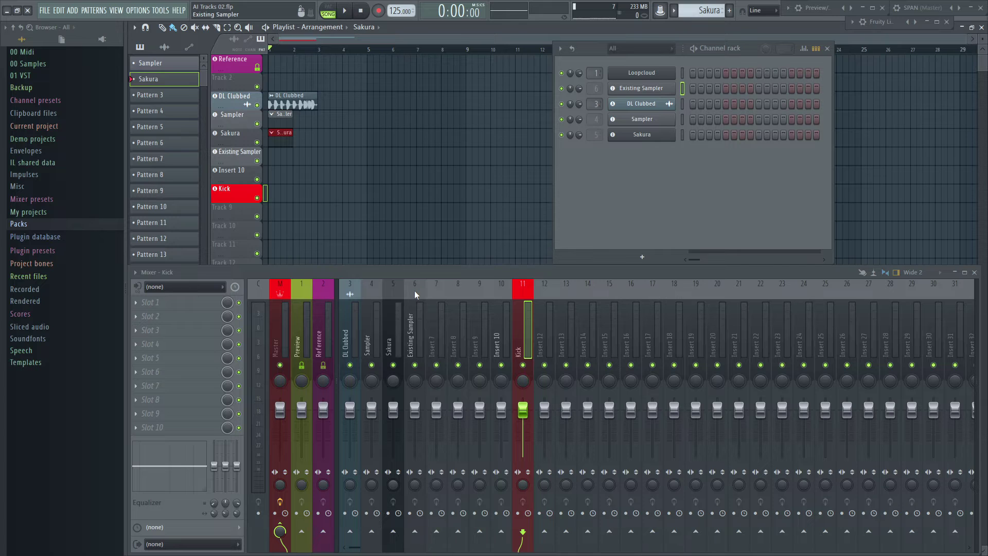
pyautogui.rightClick(235, 190)
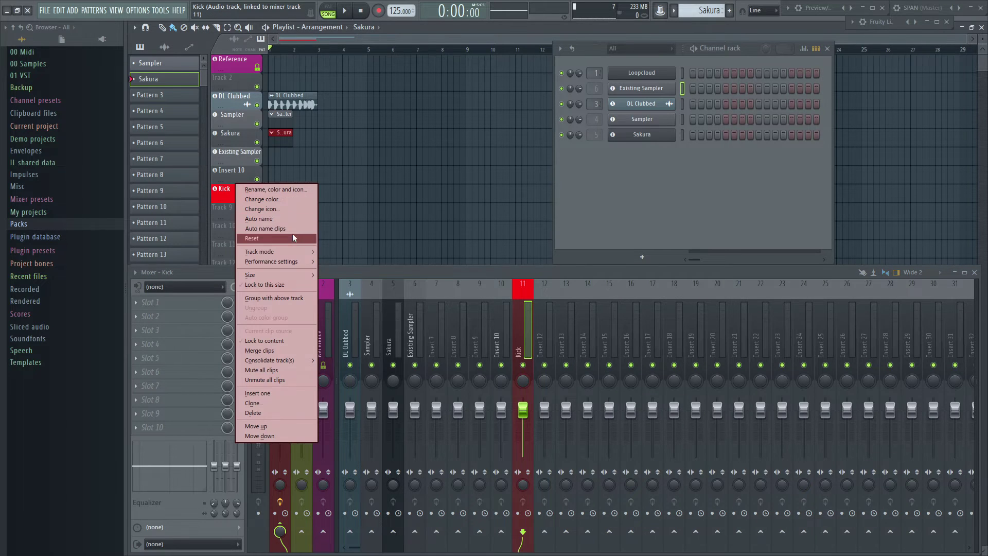
pyautogui.moveTo(288, 251)
pyautogui.moveTo(352, 260)
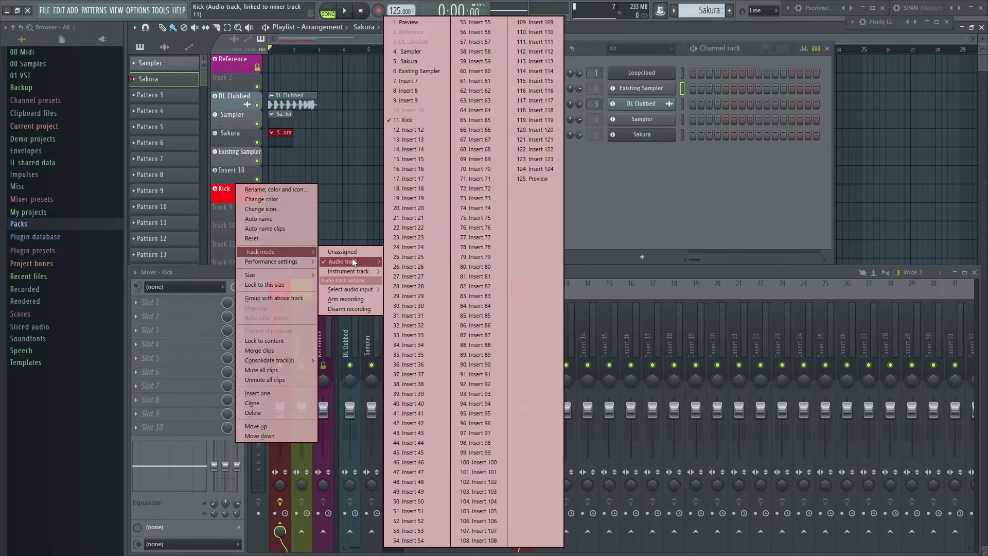
pyautogui.click(418, 140)
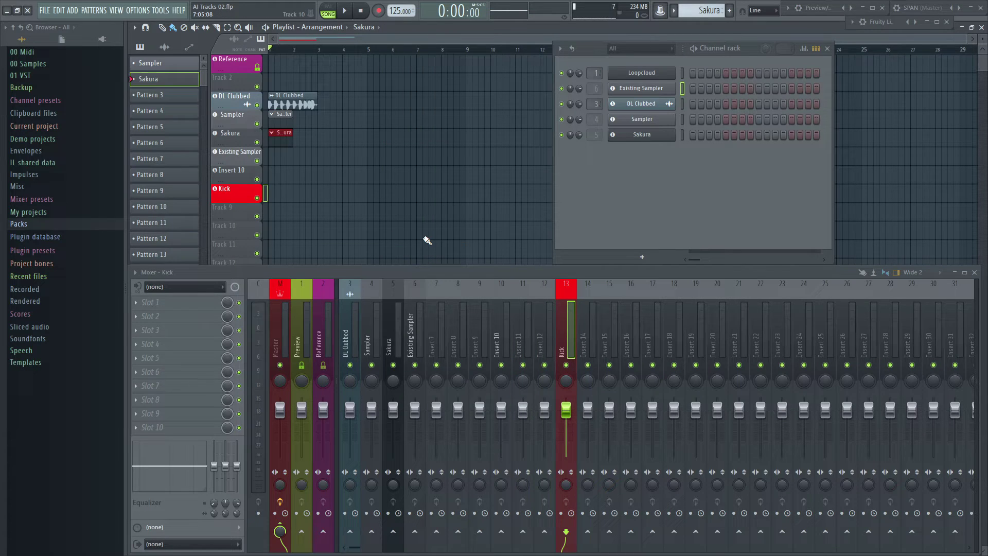
# Add Harmor from the Plugin Picker as a new track named Bass 2.
pyautogui.press('F8')
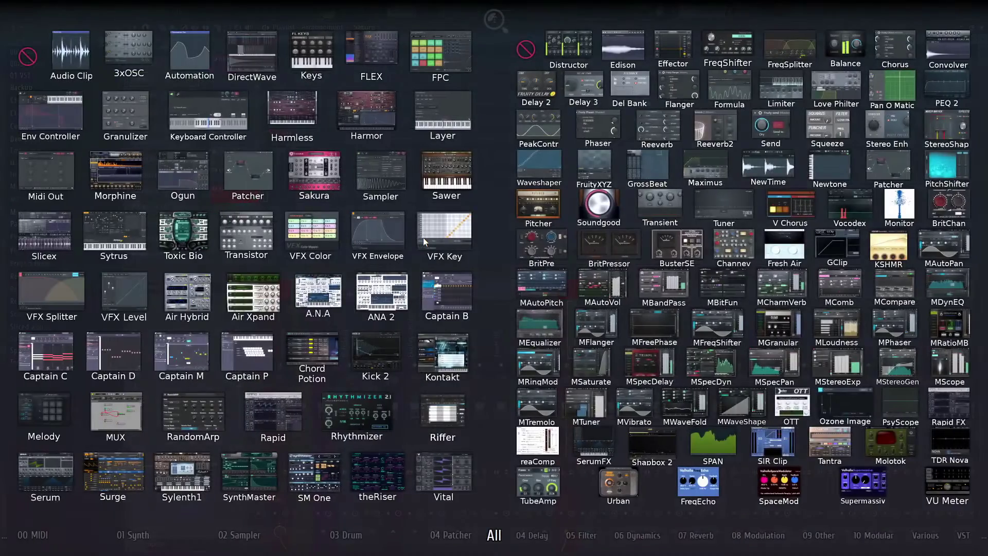
pyautogui.moveTo(368, 123); pyautogui.dragTo(238, 229)
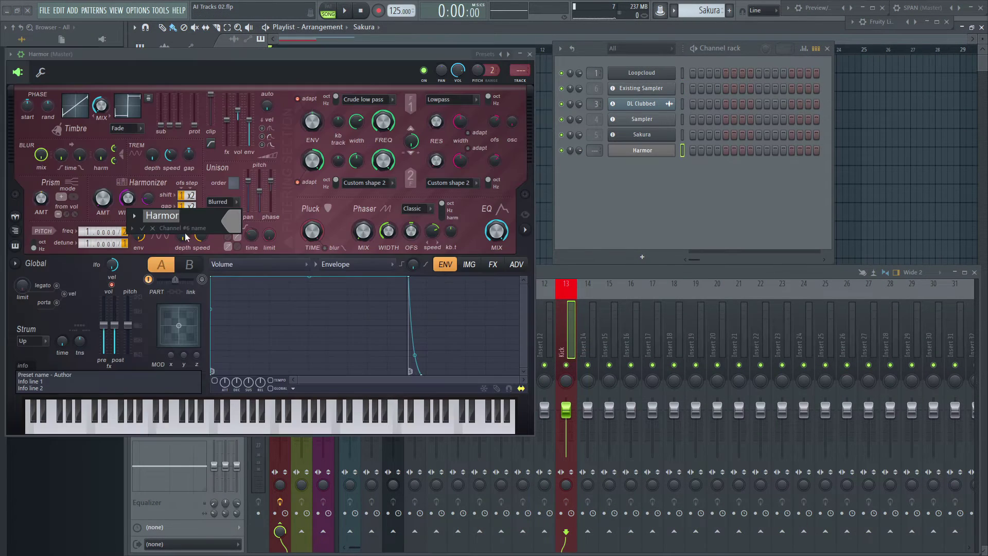
pyautogui.click(132, 229)
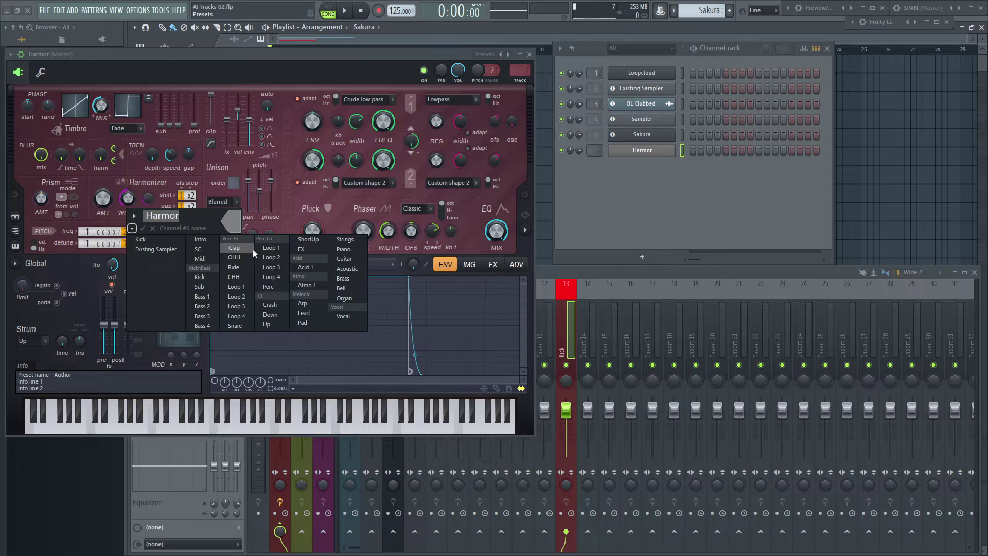
pyautogui.click(209, 309)
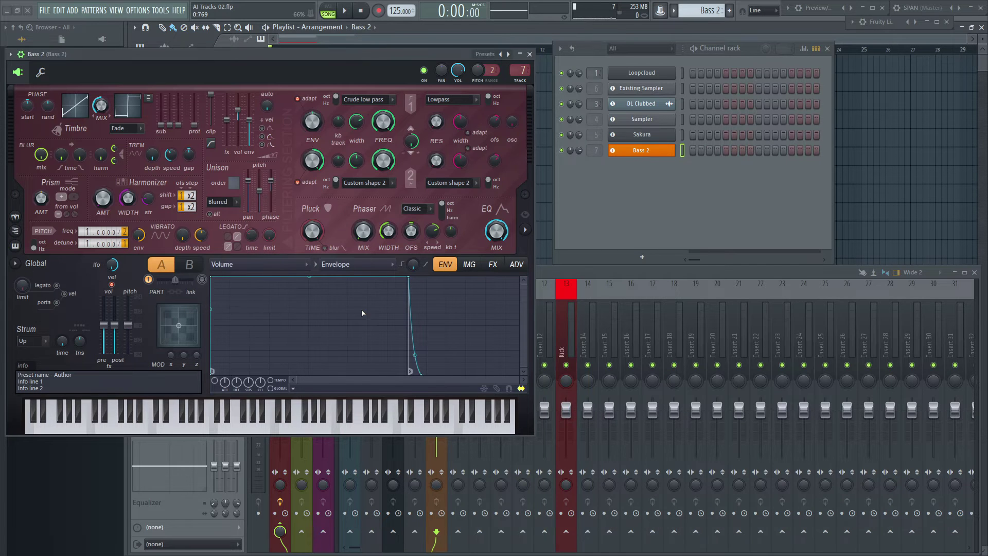
pyautogui.click(530, 54)
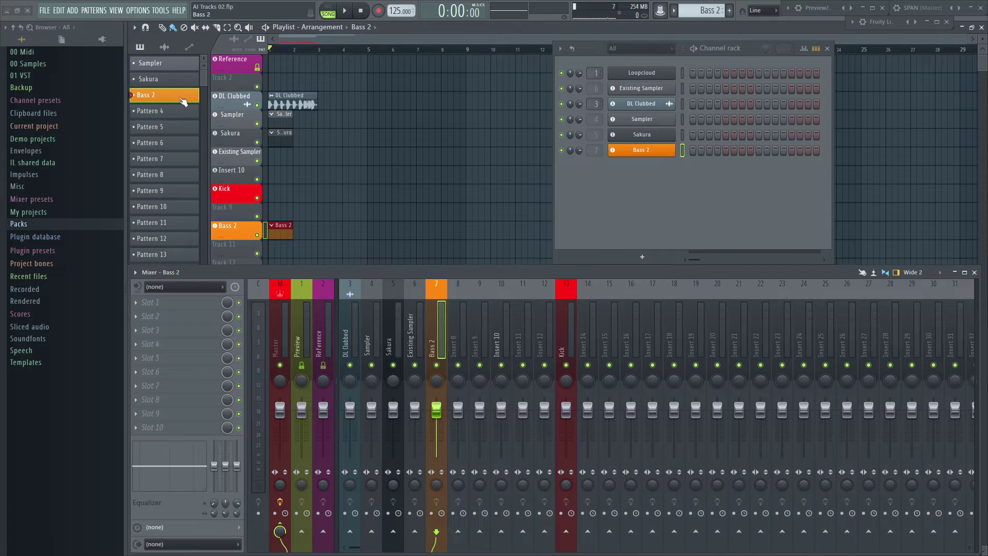
# Drop the DL Dubby loop from Packs > Loops onto a new track named Loop 1.
pyautogui.click(36, 225)
pyautogui.click(29, 295)
pyautogui.scroll(-4, 315, 221)
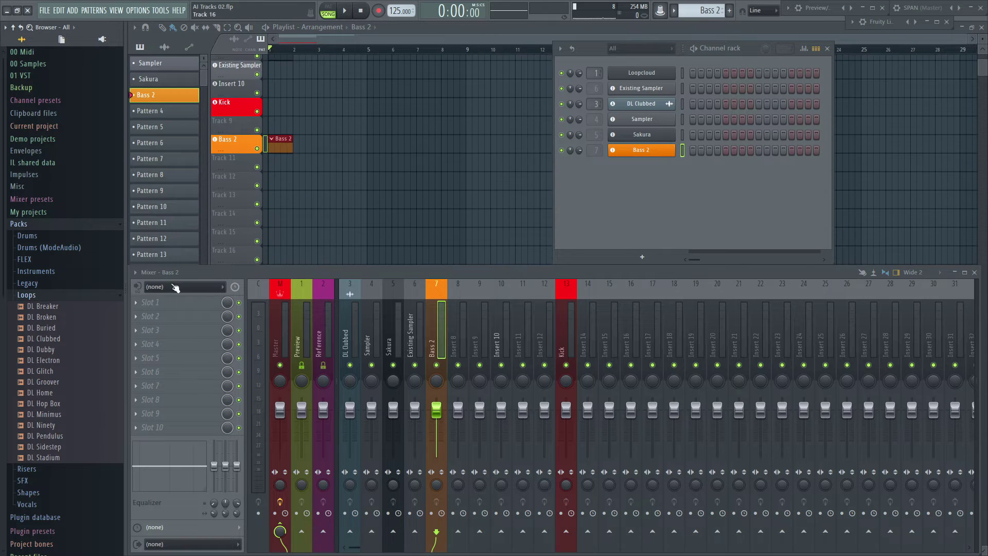
pyautogui.moveTo(44, 350); pyautogui.dragTo(239, 165)
pyautogui.click(133, 165)
pyautogui.click(233, 227)
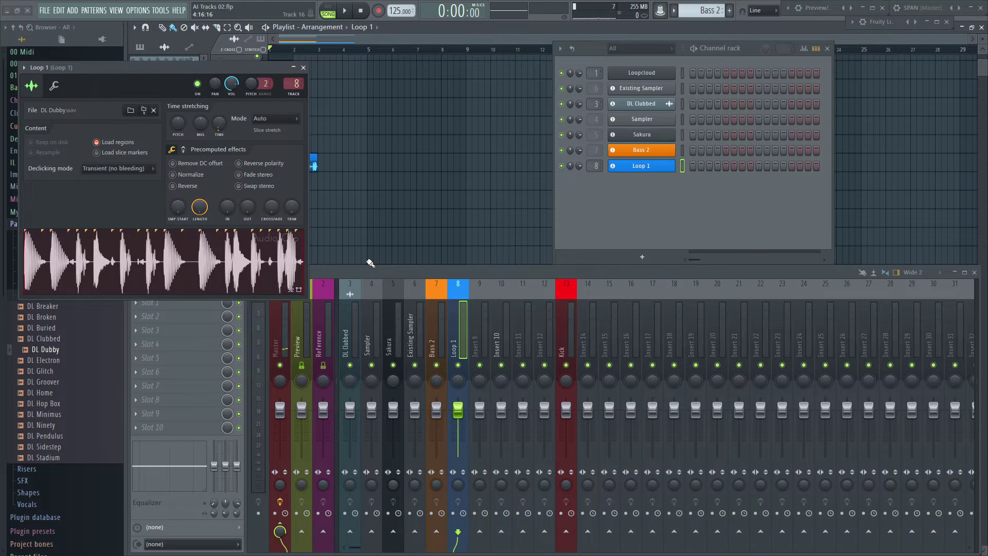
pyautogui.moveTo(167, 86); pyautogui.dragTo(588, 114)
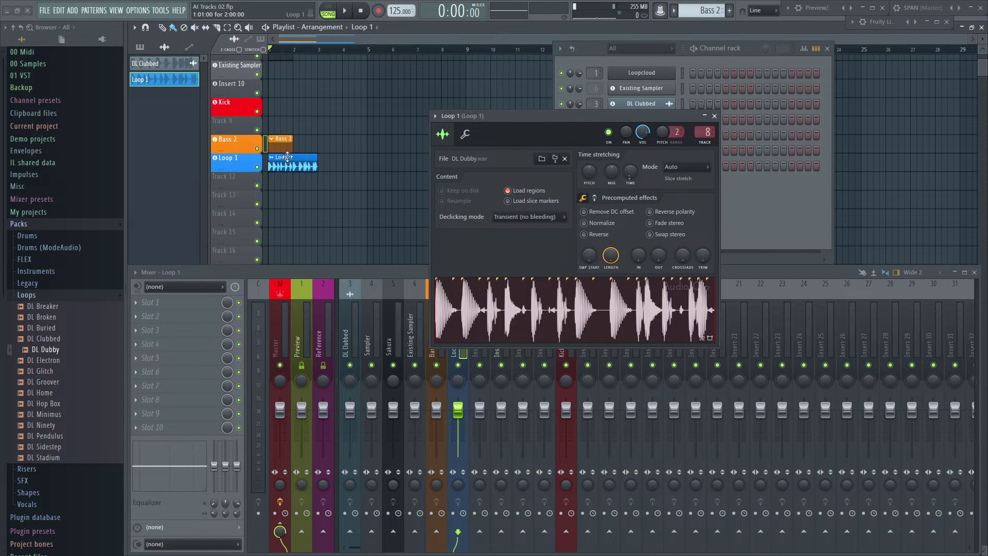
pyautogui.click(715, 117)
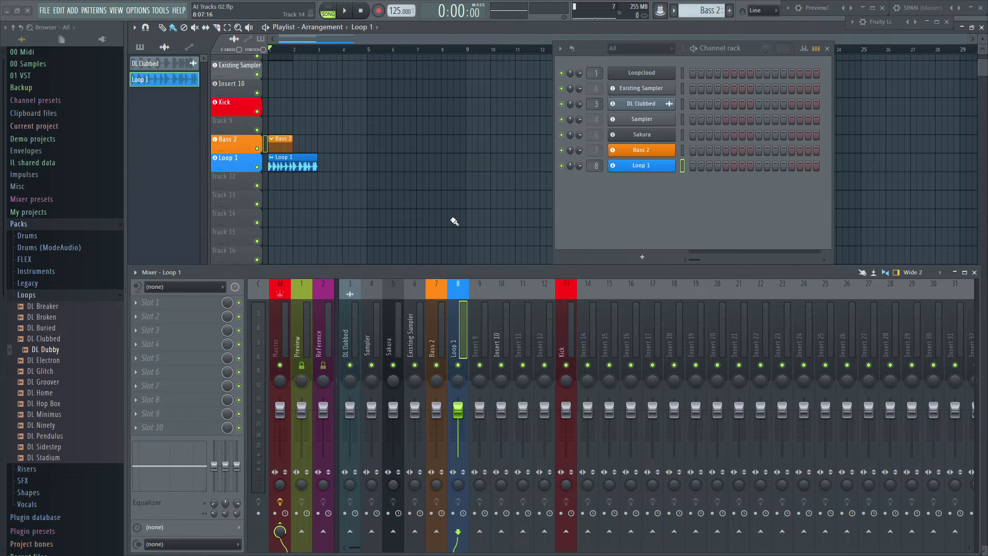
# Turn Track 13 into a Morphine instrument track and name its channel Kick.
pyautogui.rightClick(230, 197)
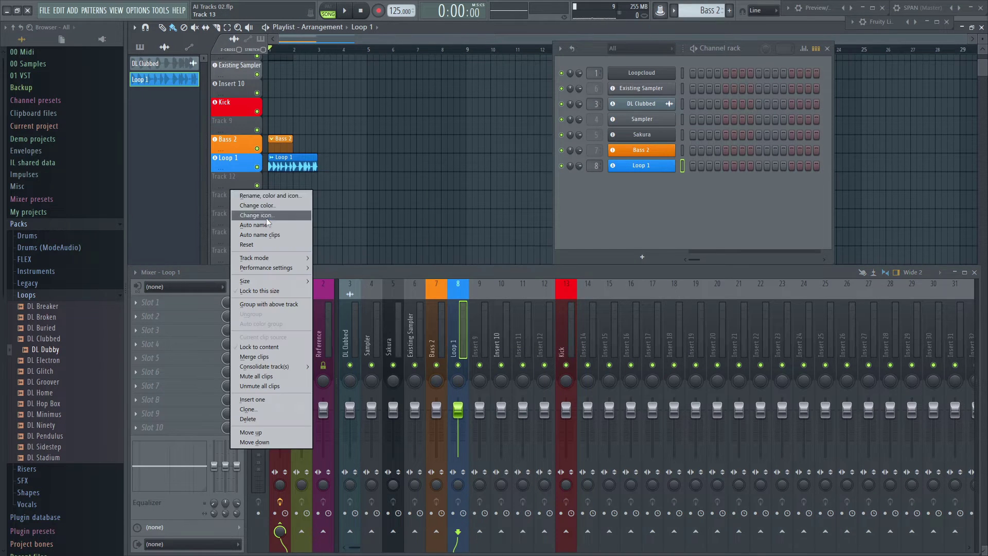
pyautogui.moveTo(289, 258)
pyautogui.moveTo(347, 279)
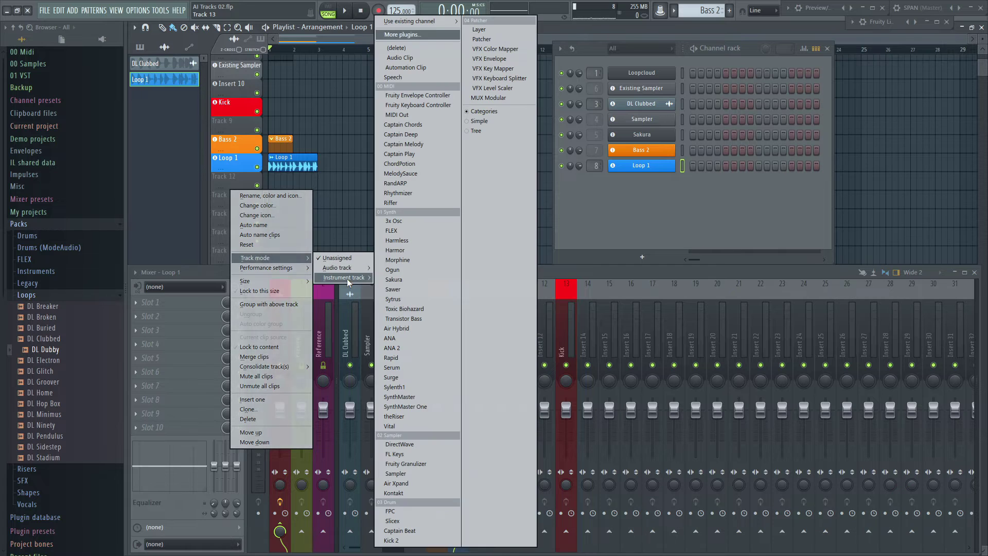
pyautogui.click(405, 260)
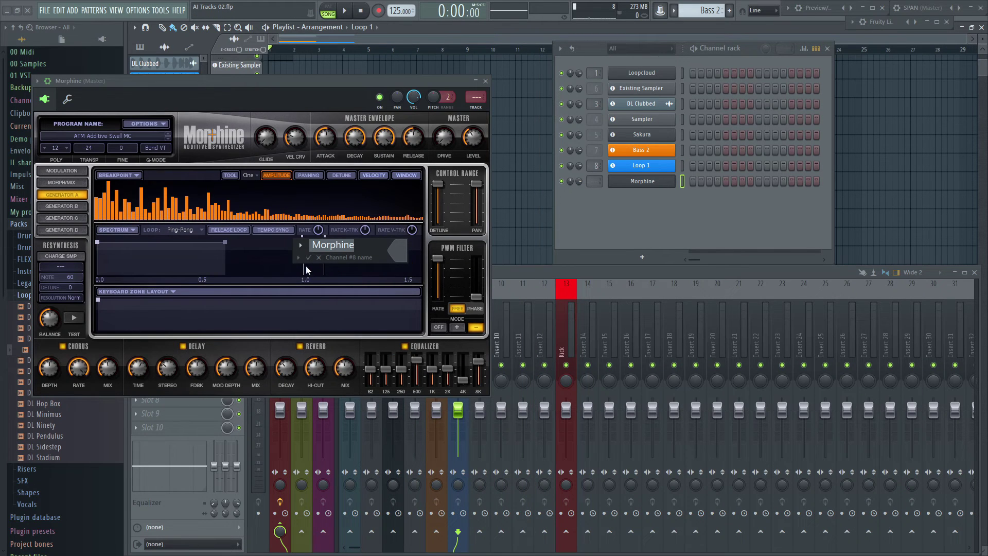
pyautogui.click(298, 258)
pyautogui.click(367, 307)
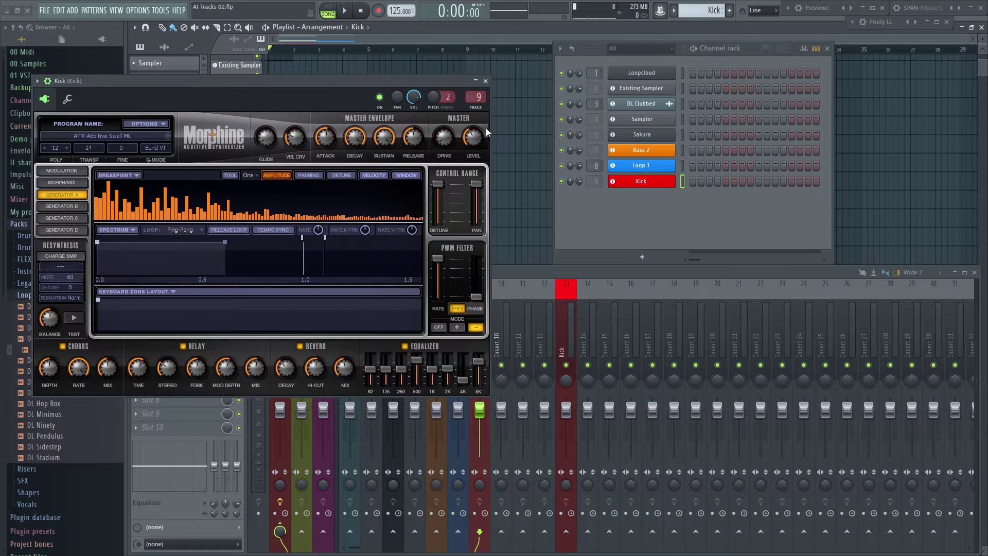
pyautogui.click(485, 80)
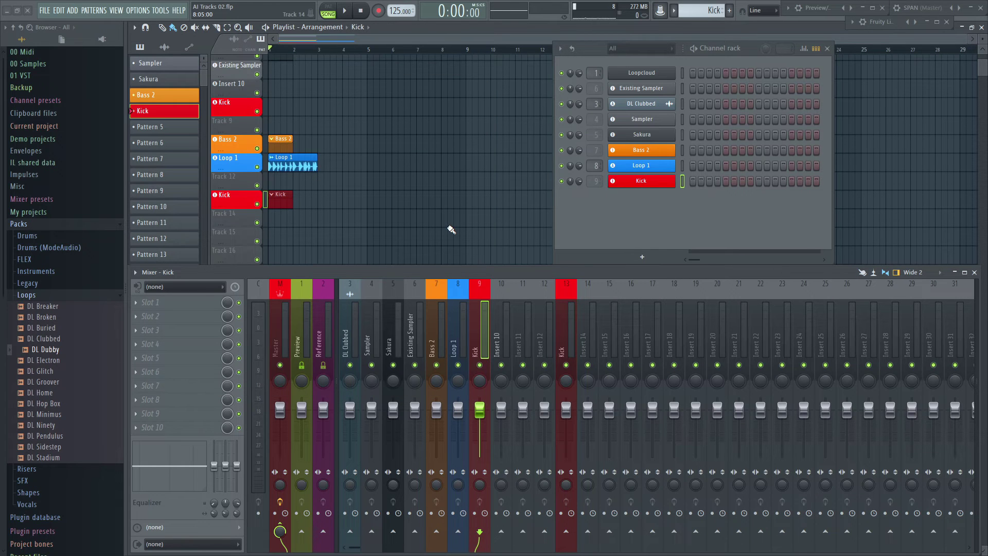
# Rename the Sampler channel OHH, its playlist track Clap, and its mixer insert Perc Hi.
pyautogui.scroll(3, 452, 230)
pyautogui.keyDown('shift'); pyautogui.click(650, 124); pyautogui.keyUp('shift')
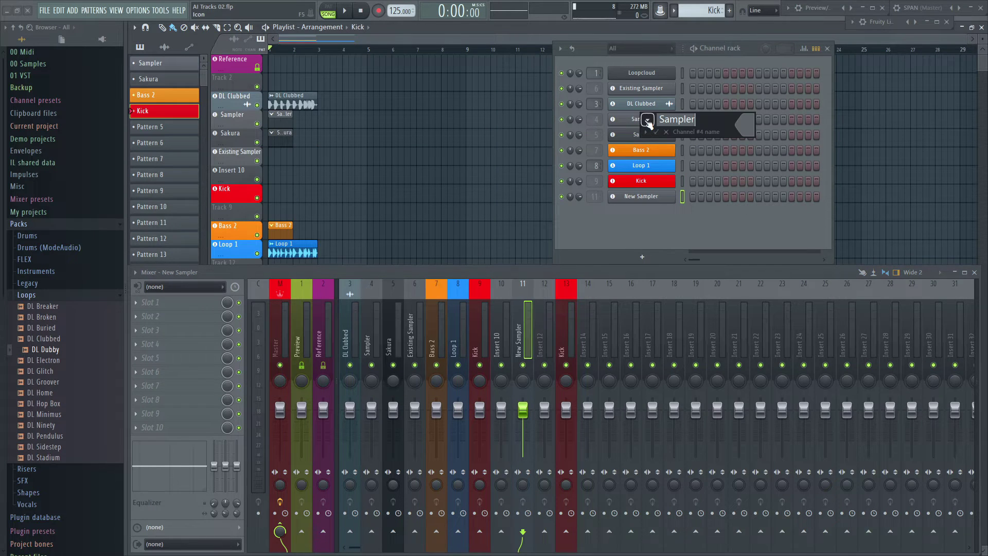
pyautogui.click(646, 132)
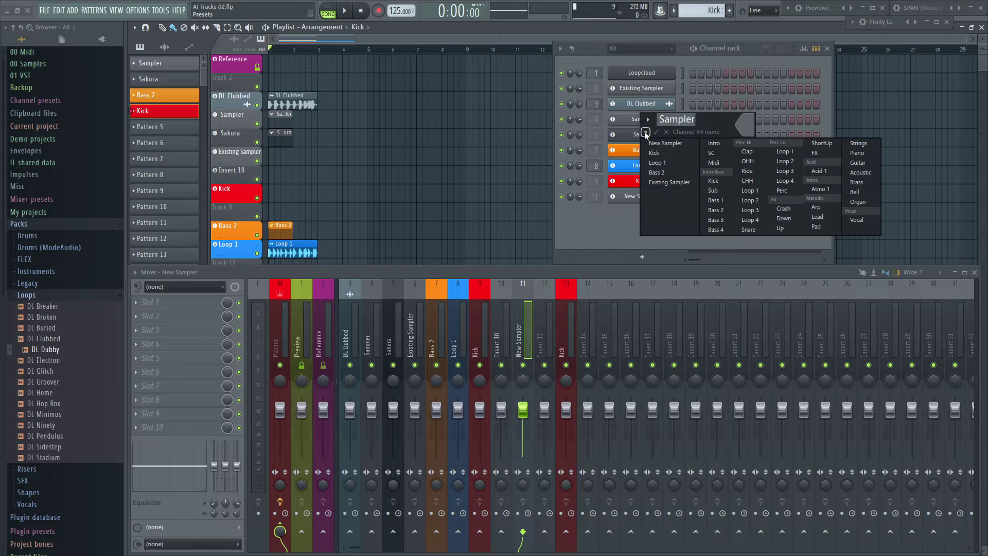
pyautogui.click(755, 156)
pyautogui.doubleClick(233, 124)
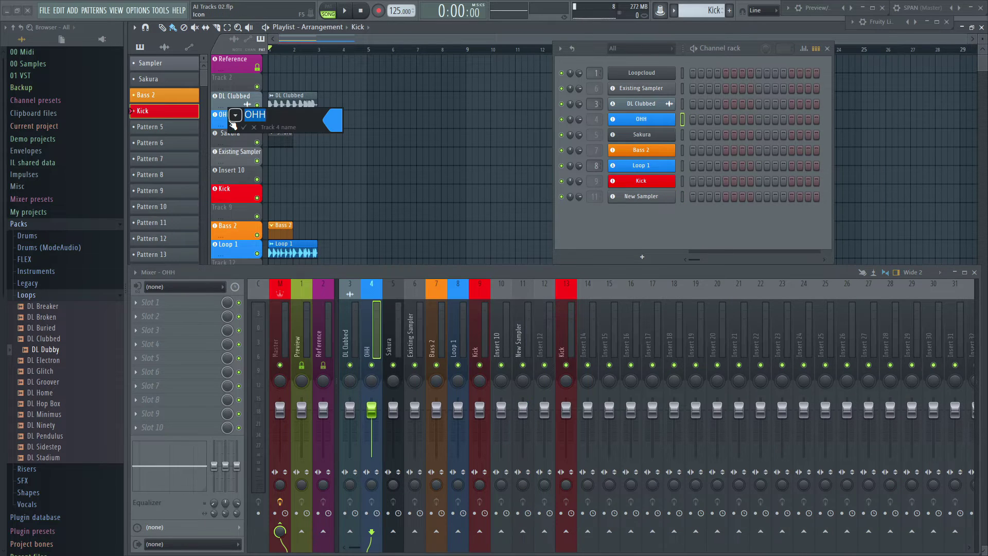
pyautogui.click(235, 115)
pyautogui.click(347, 167)
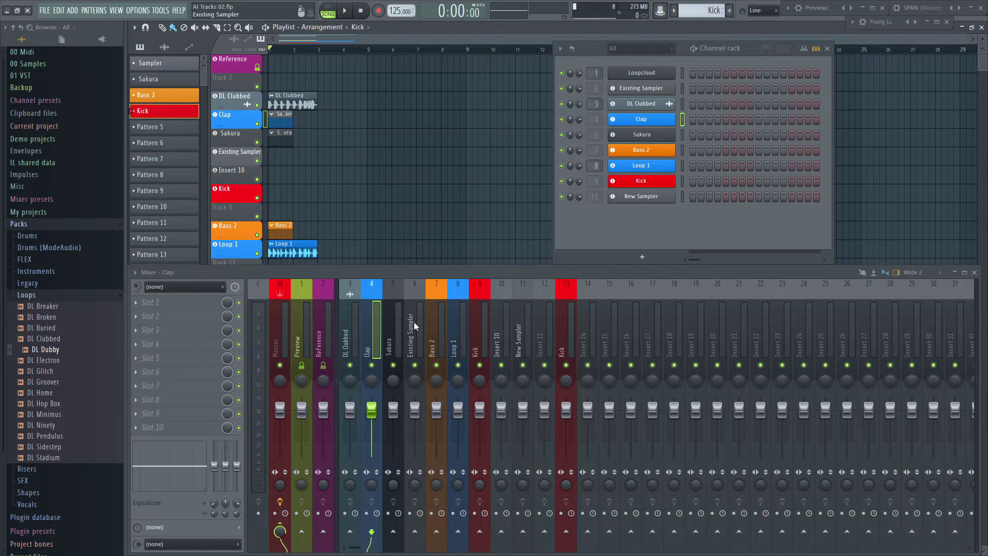
pyautogui.doubleClick(377, 340)
pyautogui.click(387, 342)
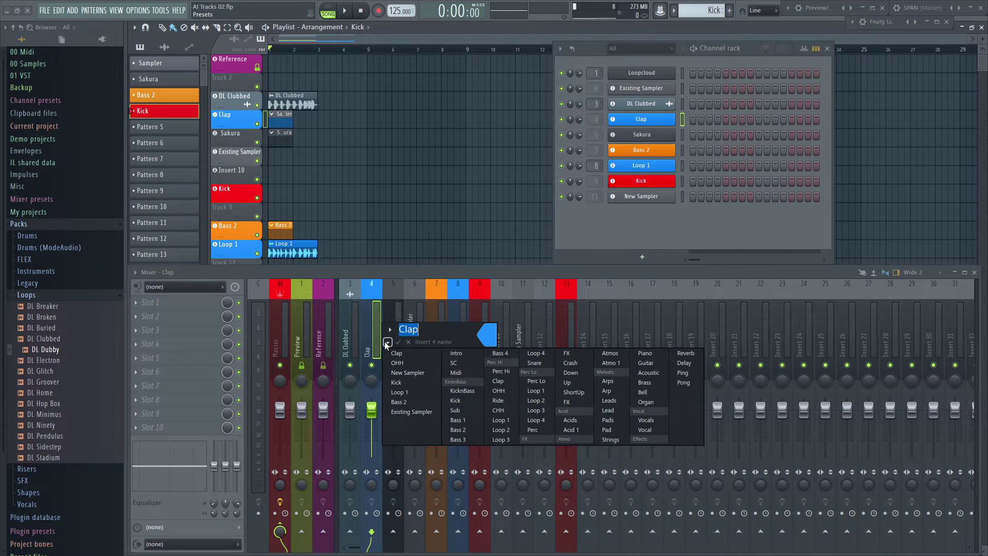
pyautogui.click(500, 371)
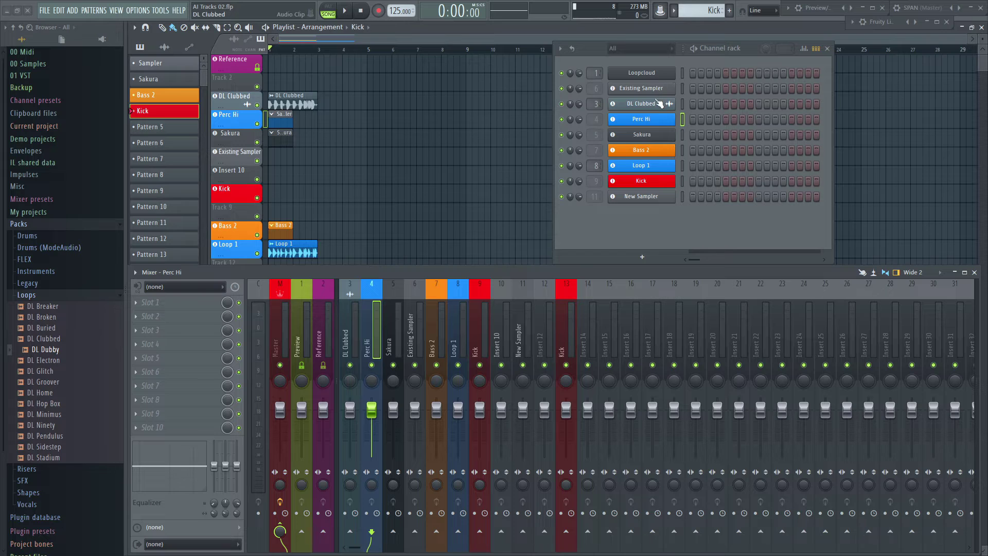
# Rename the DL Clubbed channel and playlist track to Bass 1.
pyautogui.keyDown('shift'); pyautogui.click(645, 110); pyautogui.keyUp('shift')
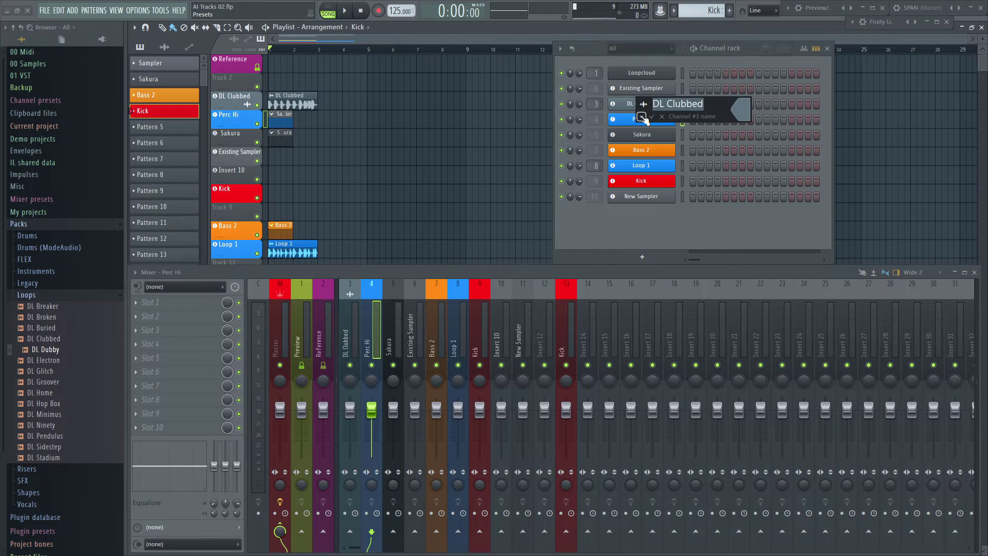
pyautogui.click(642, 117)
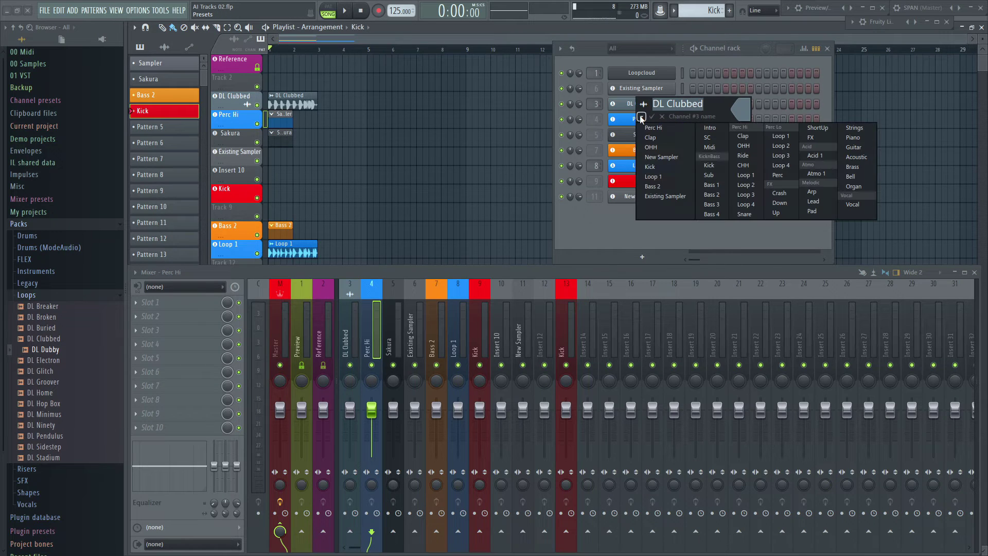
pyautogui.click(715, 183)
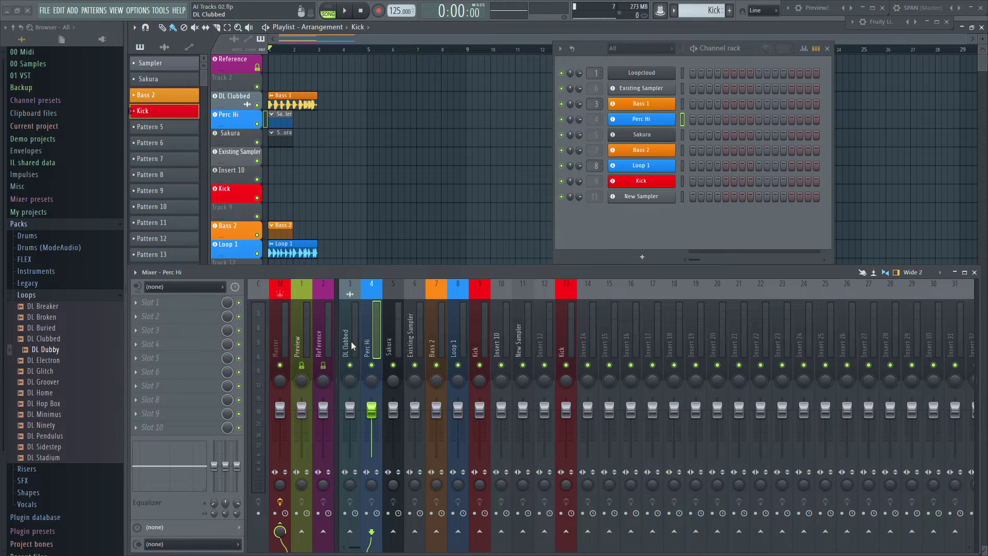
pyautogui.doubleClick(226, 96)
pyautogui.click(251, 122)
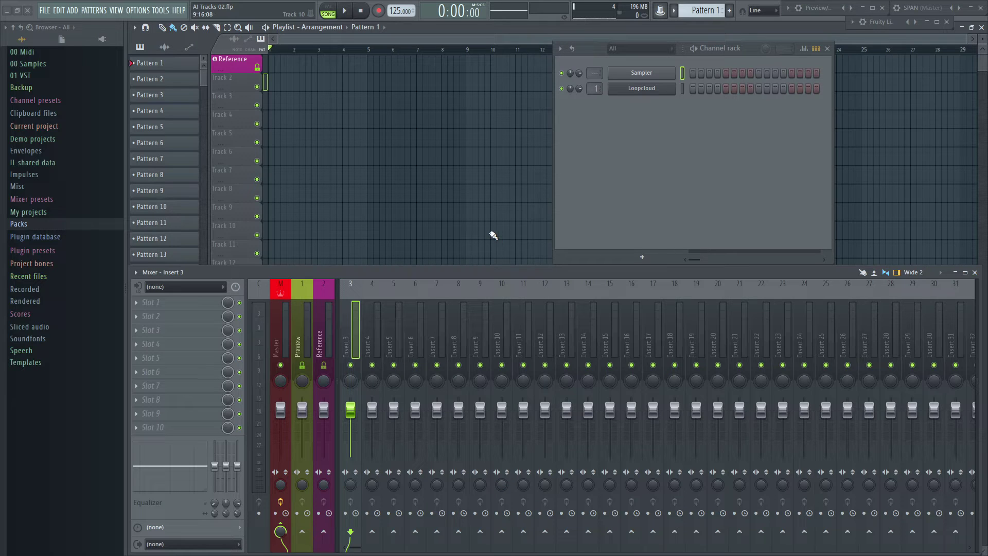
# Tick Auto name channels under Miscellaneous in the General settings and close Settings.
pyautogui.click(138, 10)
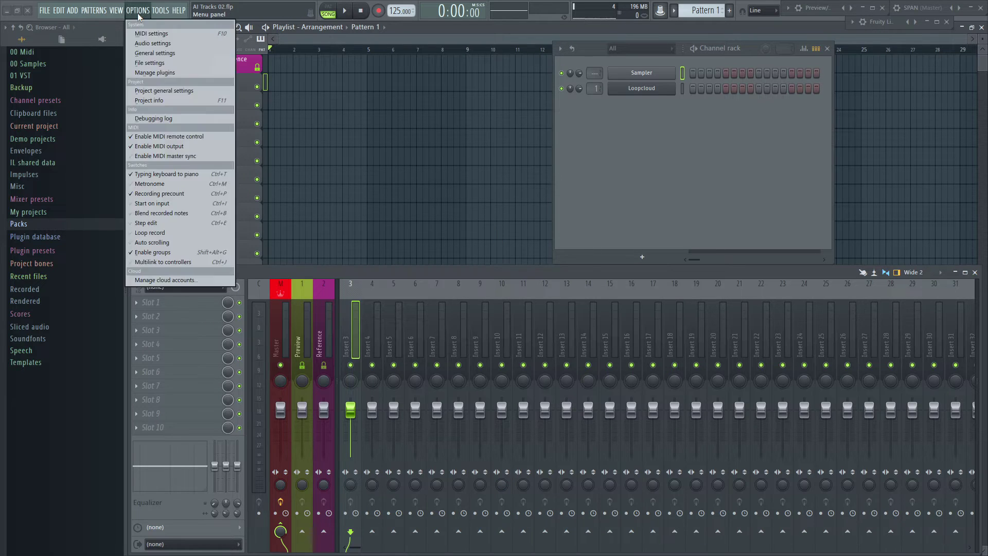
pyautogui.click(152, 53)
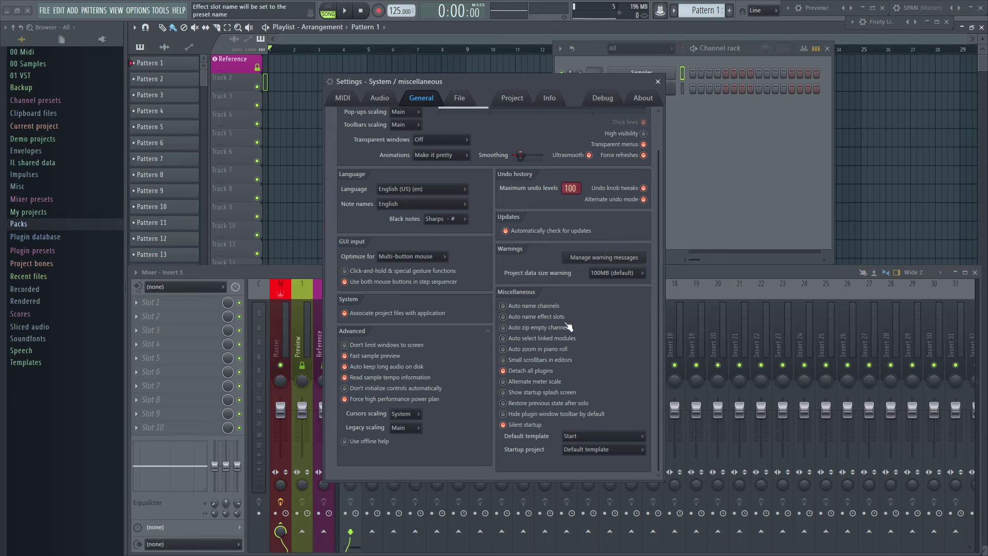
pyautogui.click(519, 307)
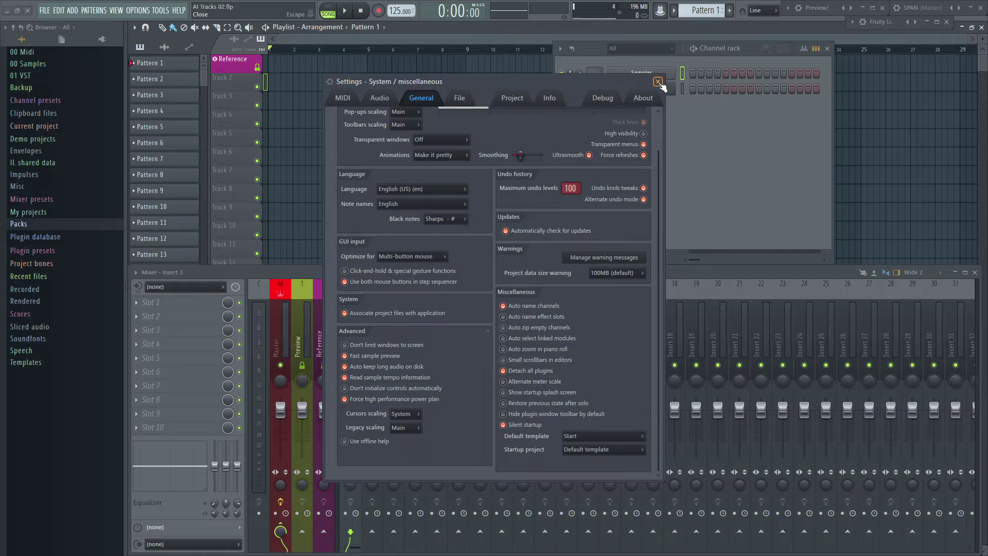
pyautogui.click(658, 81)
pyautogui.press('F8')
# Add a Harmor track to the playlist, name its channel Kick, and move its window right.
pyautogui.moveTo(364, 126); pyautogui.dragTo(234, 101)
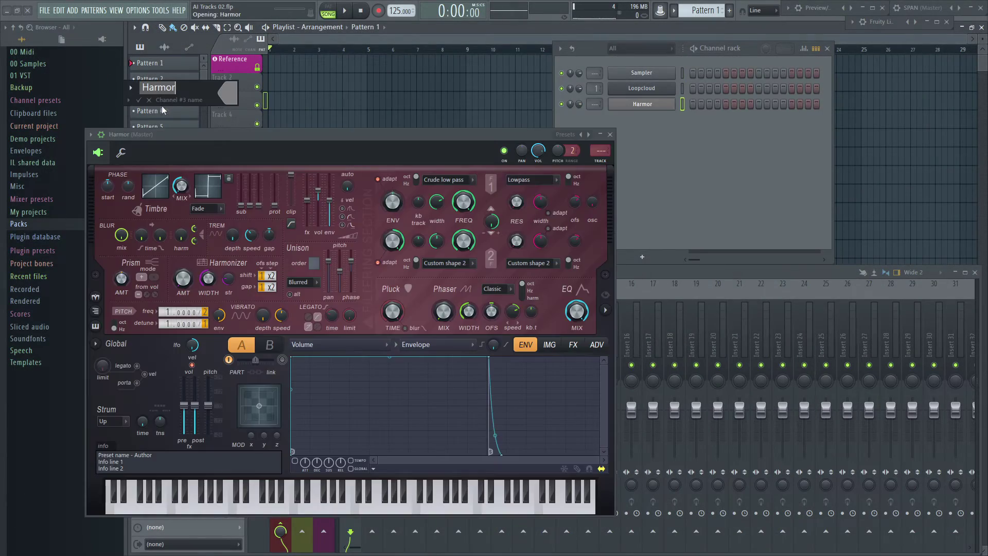
pyautogui.click(128, 100)
pyautogui.click(197, 148)
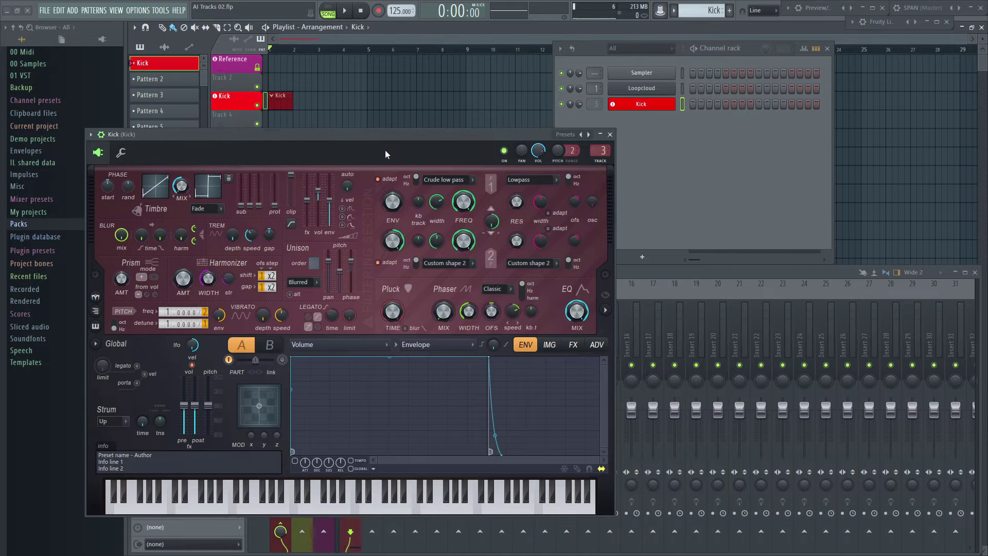
pyautogui.moveTo(394, 135); pyautogui.dragTo(688, 149)
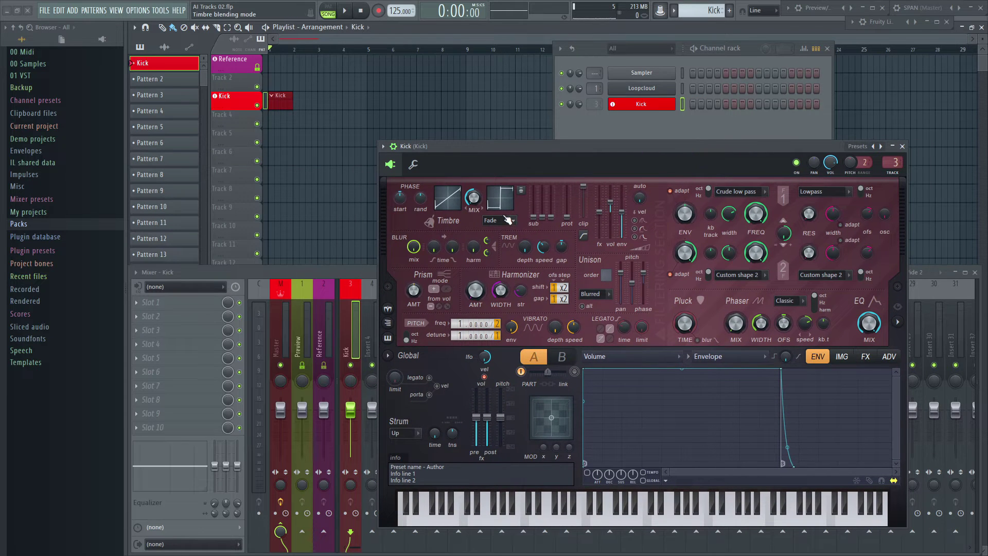
# Load Harmor's Chip preset, then step forward to the Cubist pumpkin preset.
pyautogui.click(858, 146)
pyautogui.moveTo(875, 151)
pyautogui.click(844, 154)
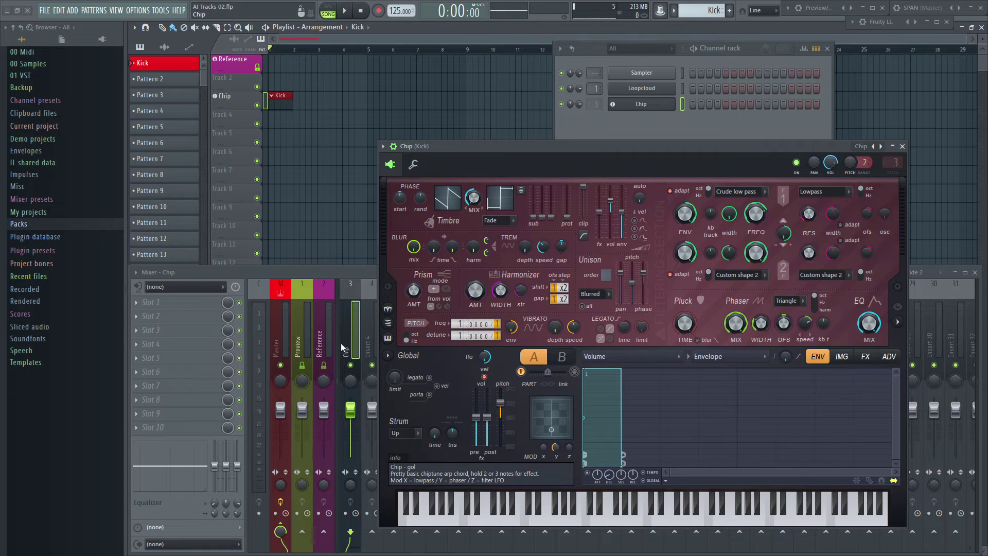
pyautogui.click(881, 146)
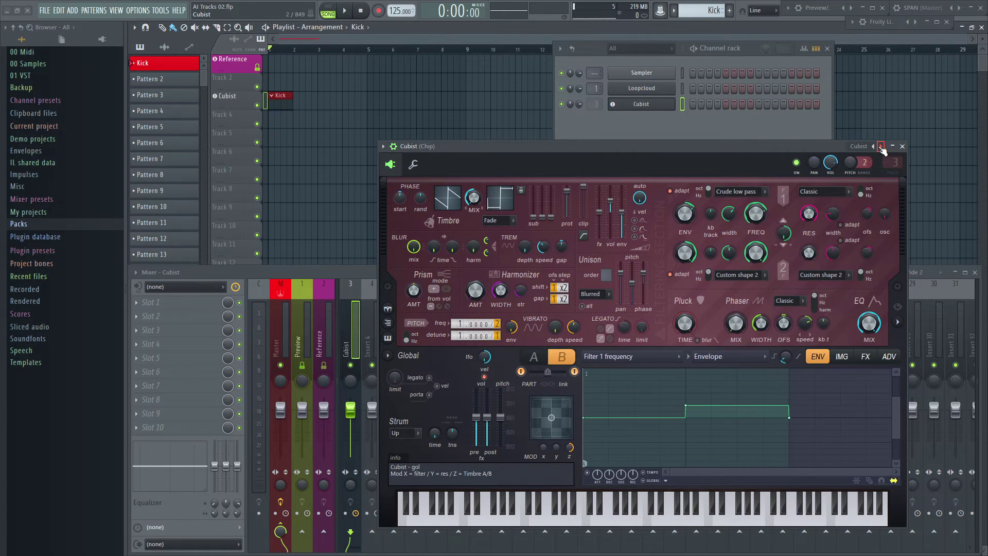
pyautogui.click(880, 146)
pyautogui.click(881, 146)
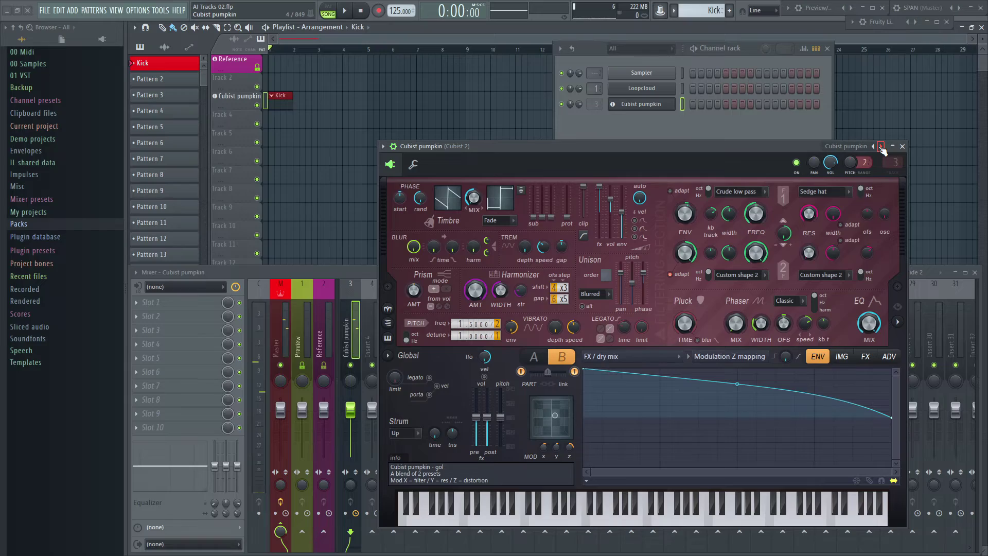
# Add a Sytrus instrument, then a Harmor playlist track with its channel named Bass 1.
pyautogui.press('F8')
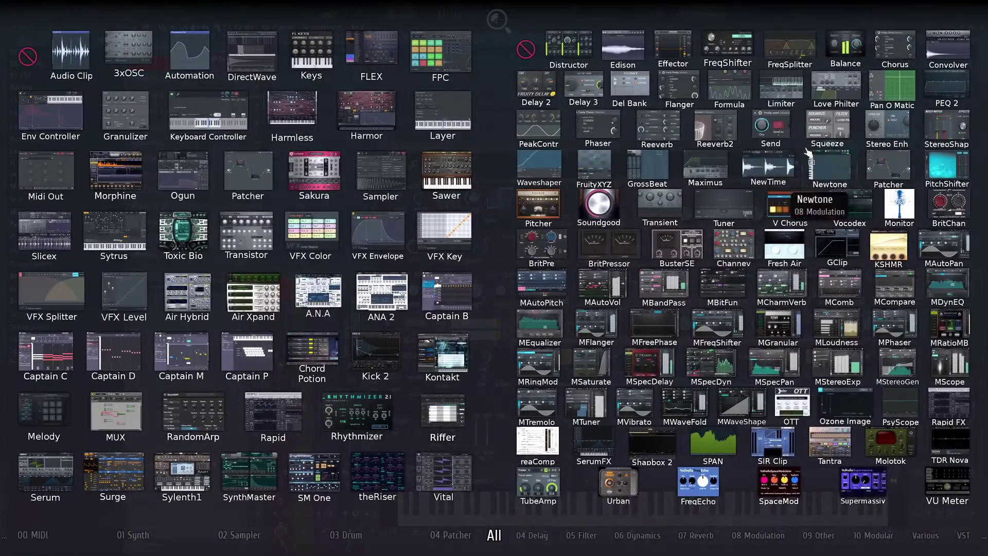
pyautogui.moveTo(126, 288); pyautogui.dragTo(641, 107)
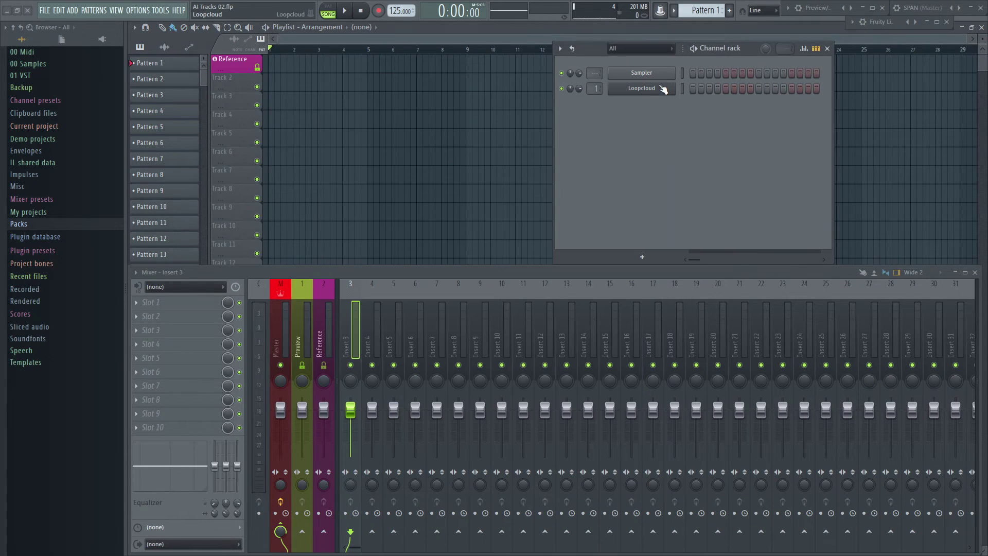
pyautogui.press('F8')
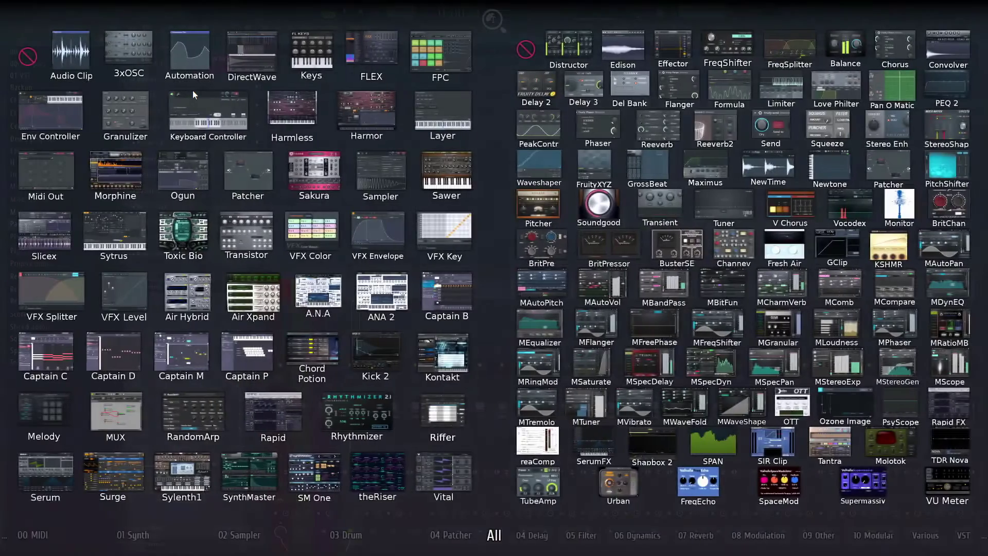
pyautogui.moveTo(369, 110); pyautogui.dragTo(234, 101)
pyautogui.click(220, 138)
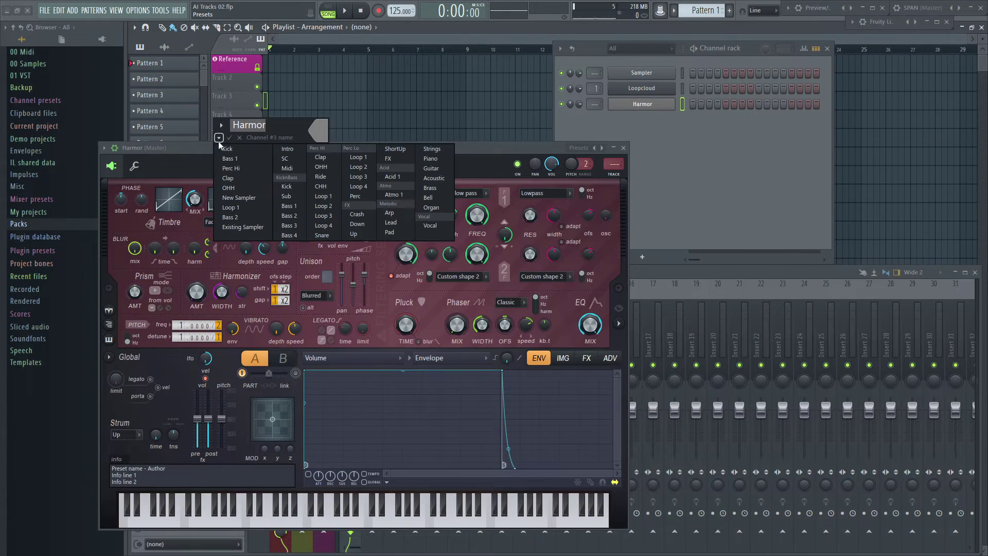
pyautogui.click(287, 206)
# Load the Gamer lead preset into Harmor and close its window.
pyautogui.moveTo(535, 150); pyautogui.dragTo(813, 142)
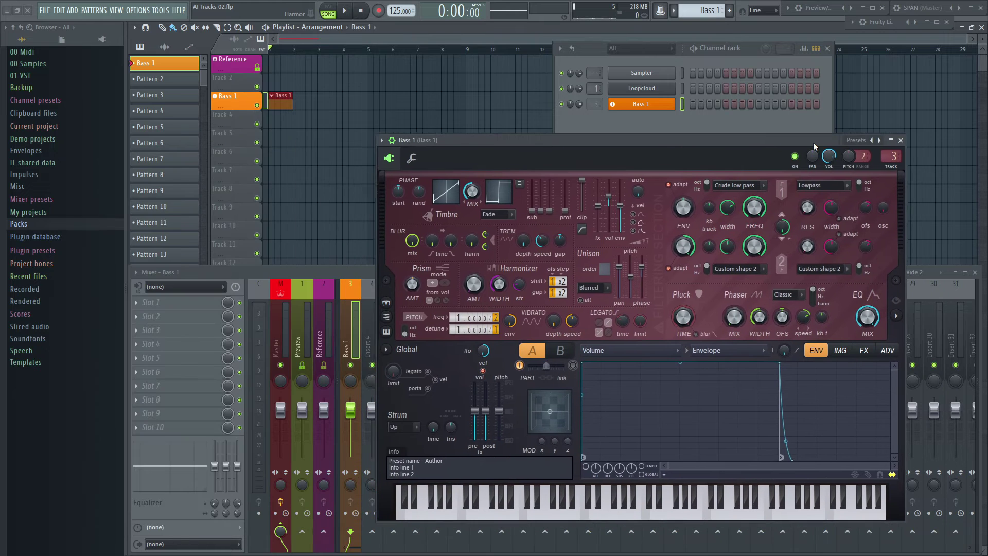
pyautogui.click(856, 140)
pyautogui.moveTo(883, 192)
pyautogui.click(819, 202)
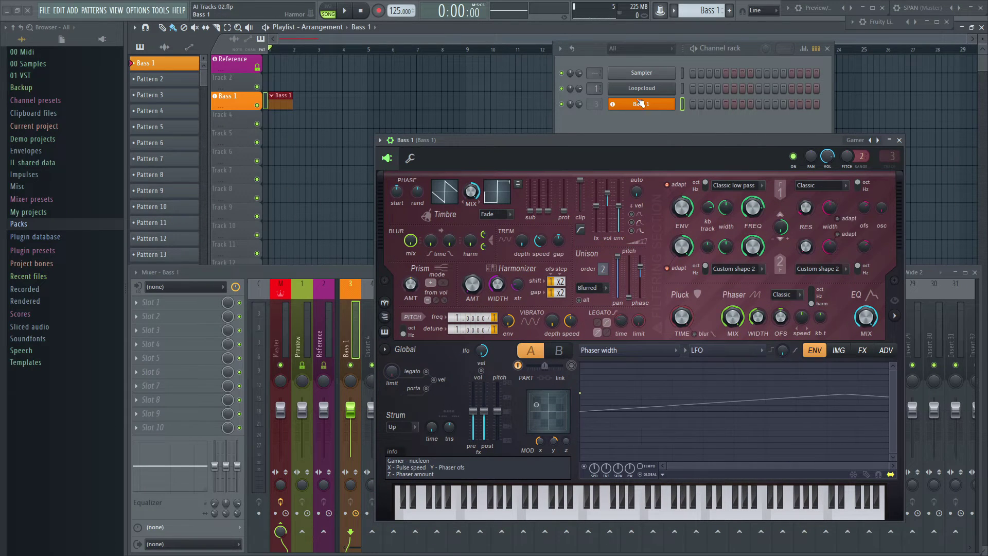
pyautogui.click(900, 140)
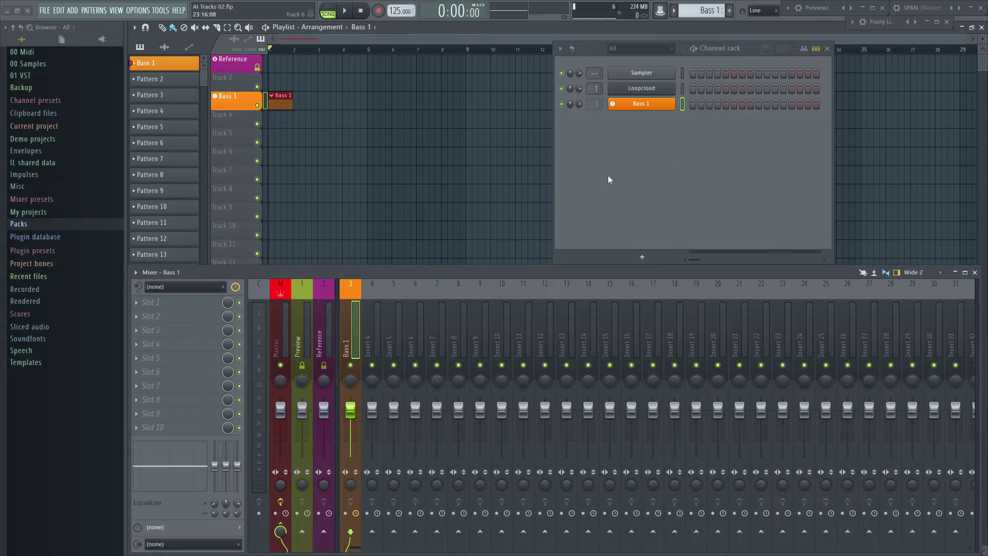
# Add a Sakura track, delete Bass 1 with its channel and mixer track, and reset Insert 3 routing to Master.
pyautogui.hotkey('alt', 'p')
pyautogui.moveTo(319, 165); pyautogui.dragTo(244, 111)
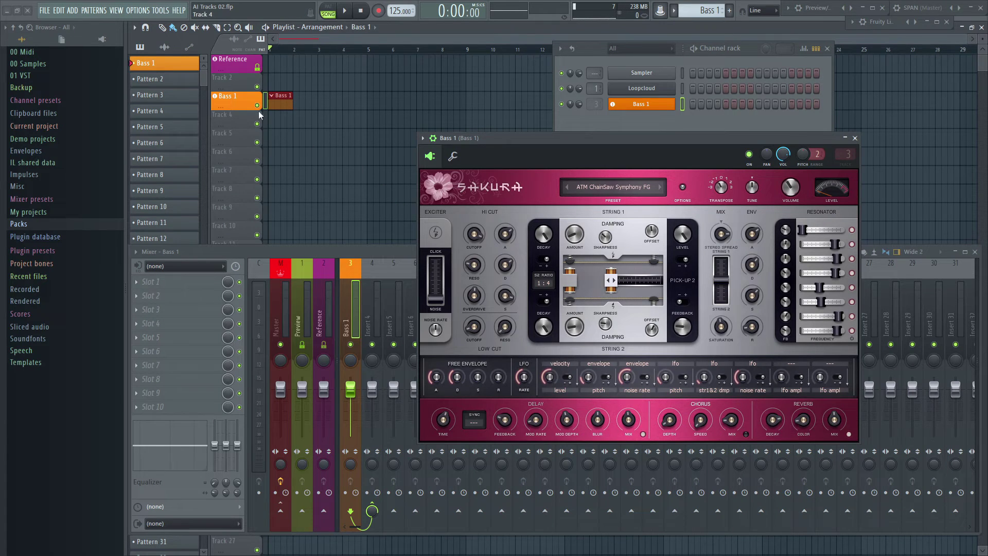
pyautogui.rightClick(238, 102)
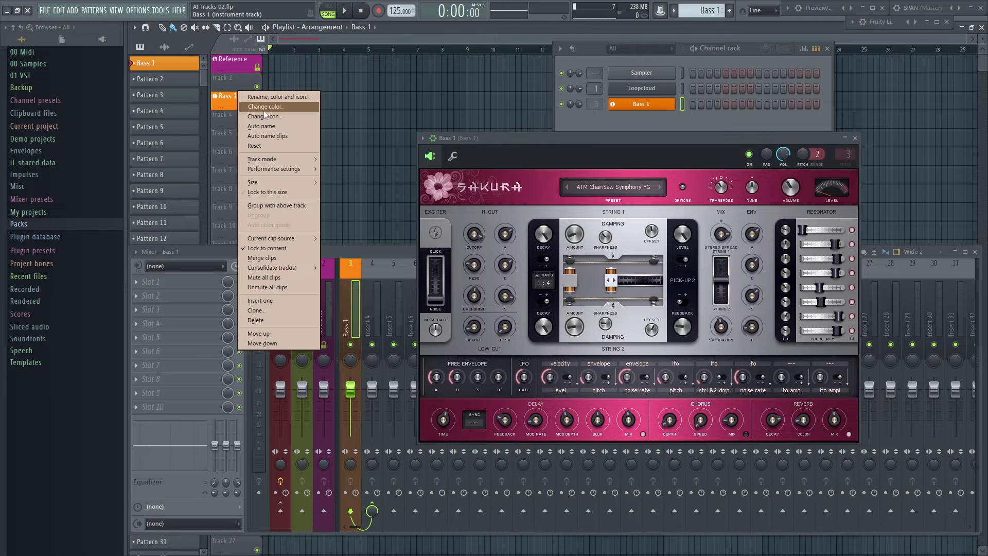
pyautogui.click(280, 322)
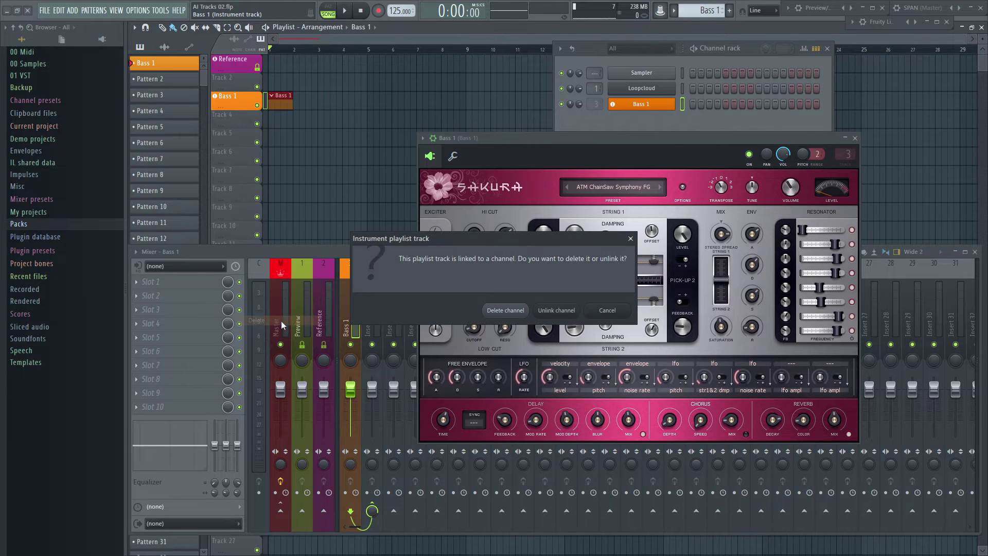
pyautogui.click(506, 311)
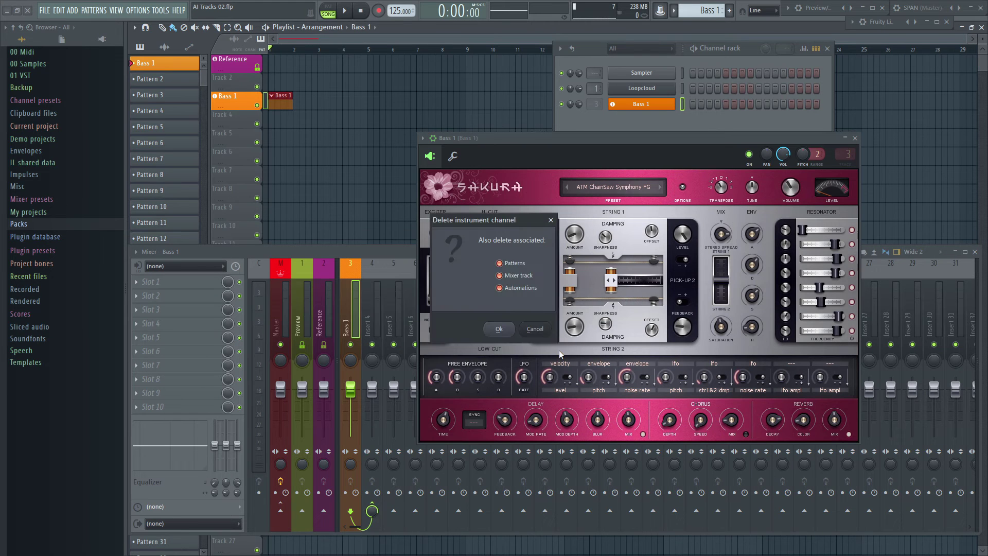
pyautogui.click(502, 330)
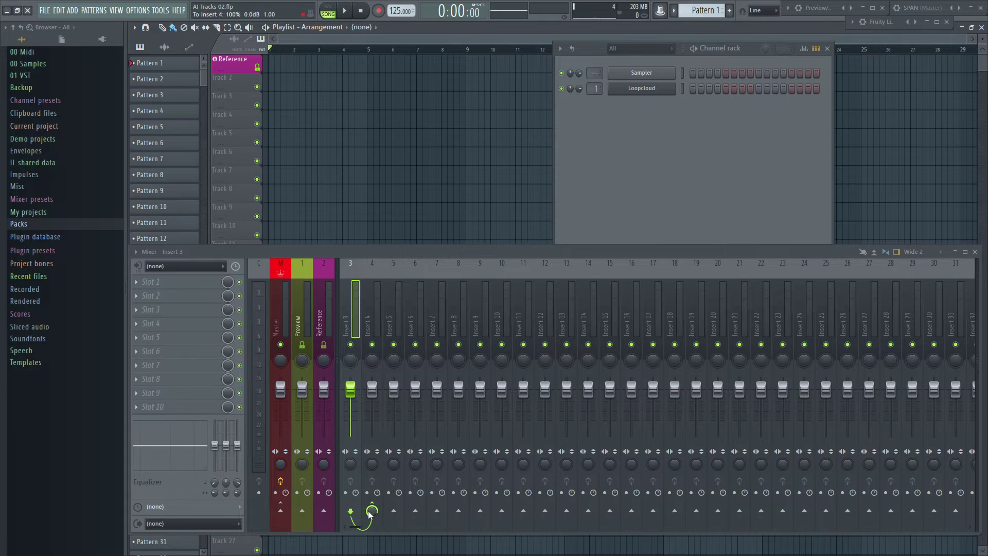
pyautogui.rightClick(354, 329)
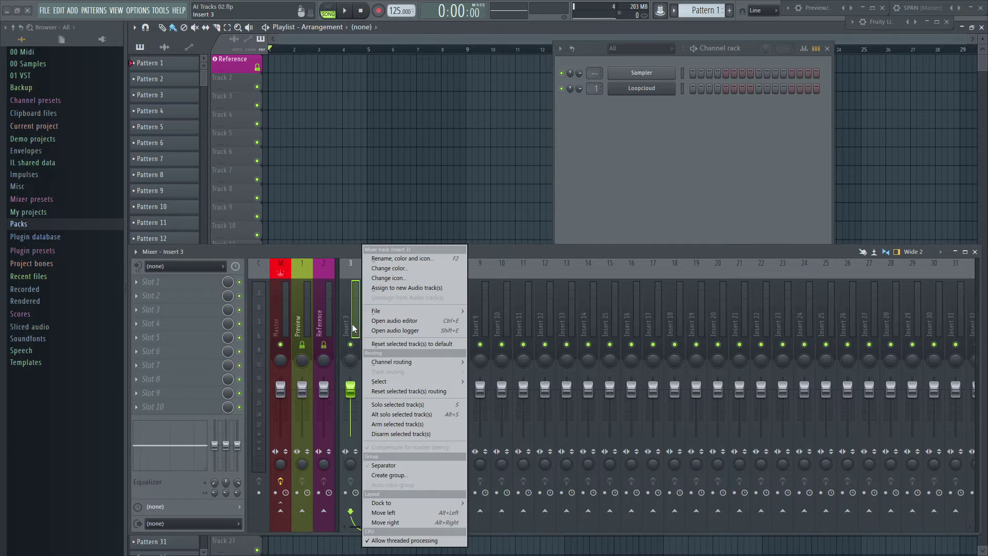
pyautogui.click(428, 391)
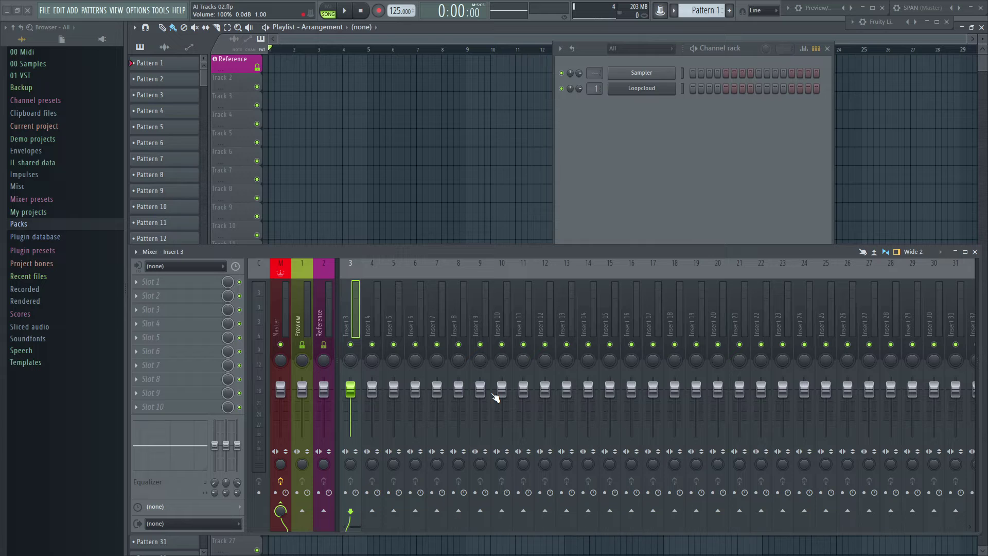
# Delete the Bass 1 playlist track by unlinking its channel, then route Bass 1 to mixer insert 8.
pyautogui.rightClick(235, 95)
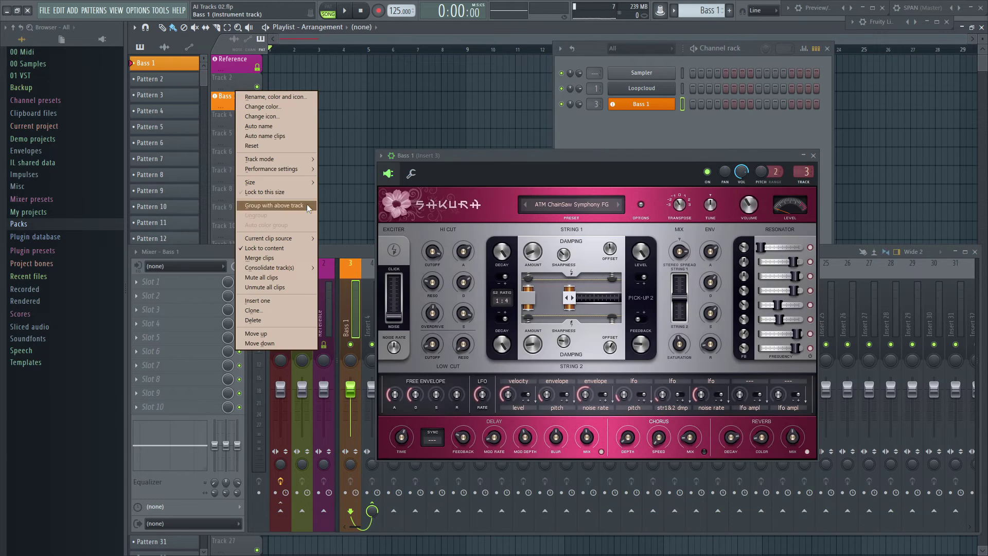
pyautogui.click(282, 322)
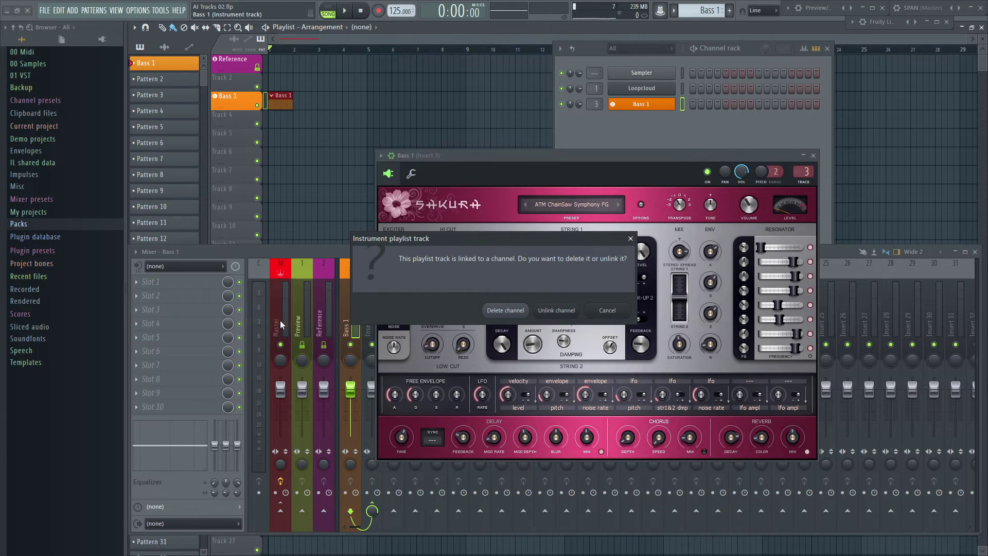
pyautogui.click(565, 312)
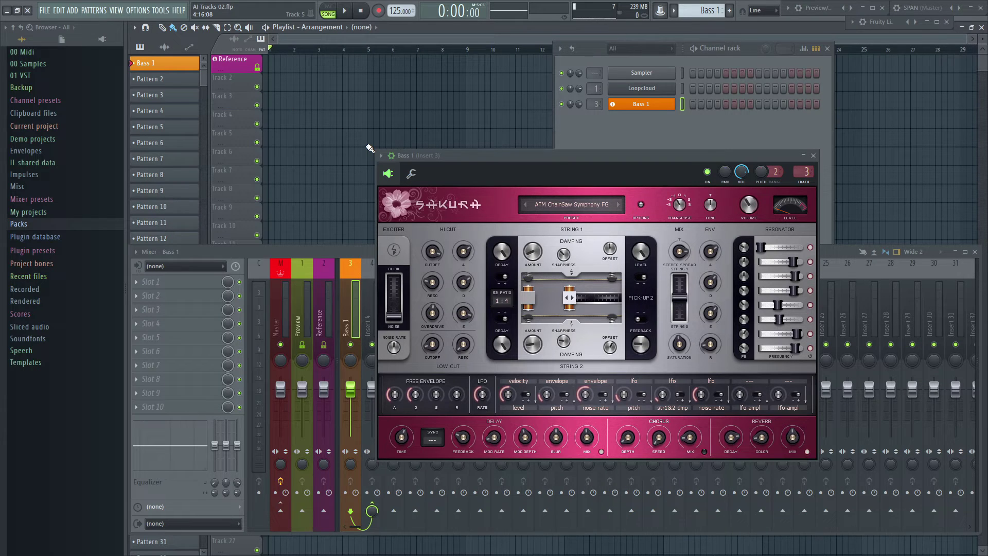
pyautogui.moveTo(803, 172); pyautogui.dragTo(803, 157)
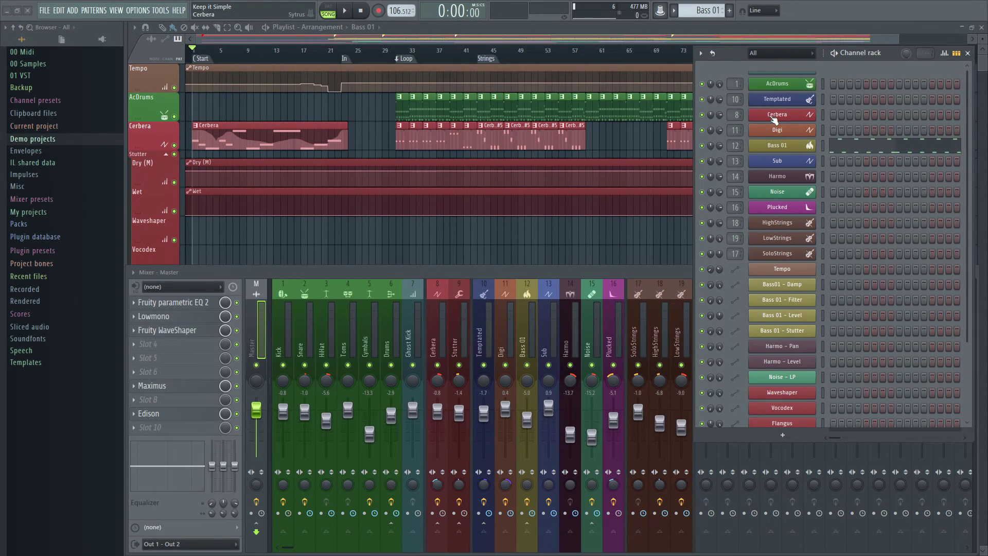
# Open the Cerbera and Digi synths, then add a new Sampler channel to the rack.
pyautogui.click(774, 117)
pyautogui.click(777, 130)
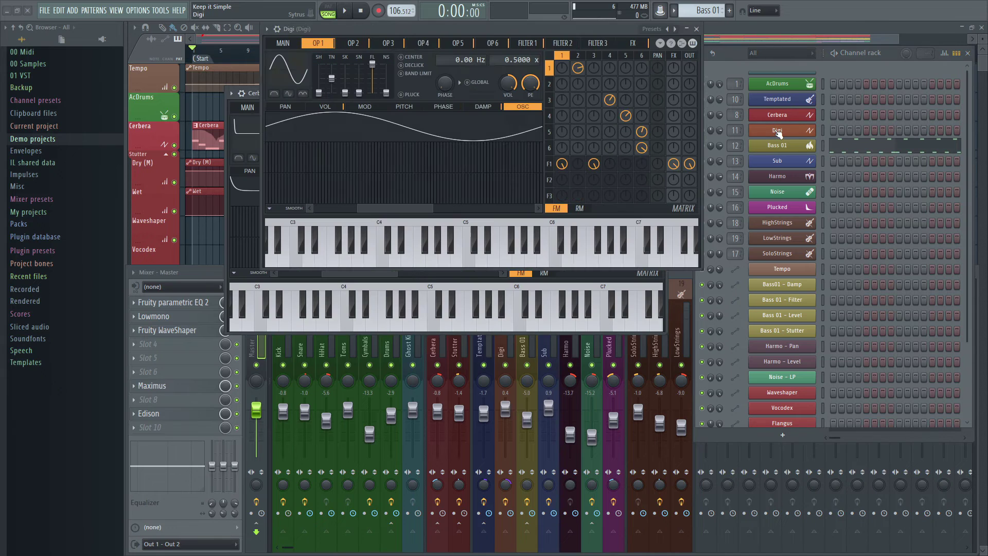
pyautogui.click(782, 435)
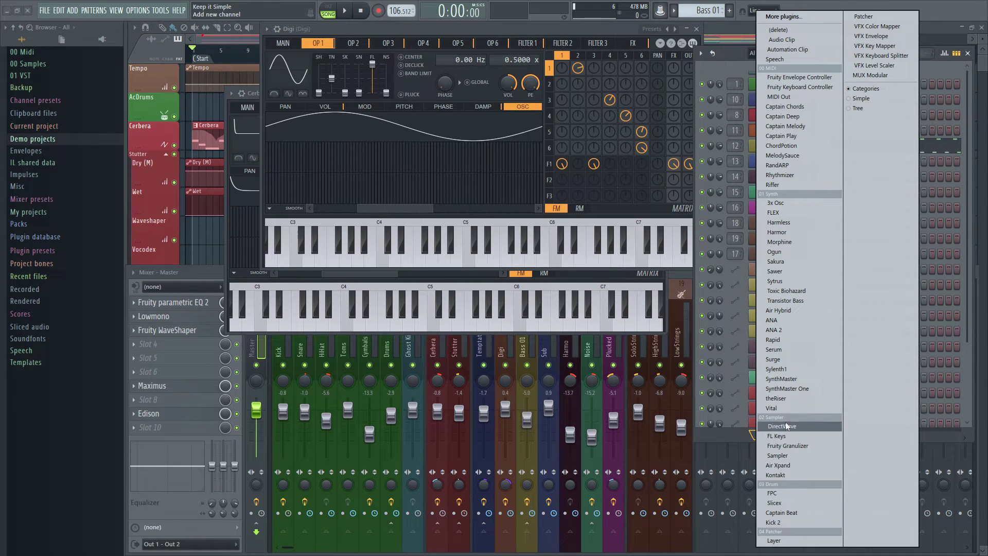
pyautogui.click(778, 456)
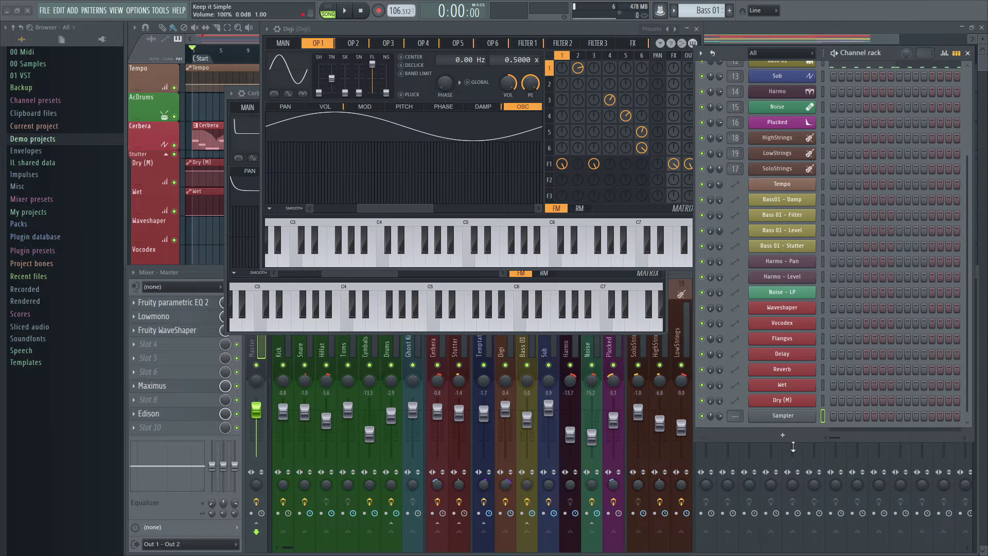
pyautogui.click(782, 415)
# Close the Sampler, Digi and Cerbera windows.
pyautogui.click(357, 121)
pyautogui.click(697, 28)
pyautogui.click(662, 93)
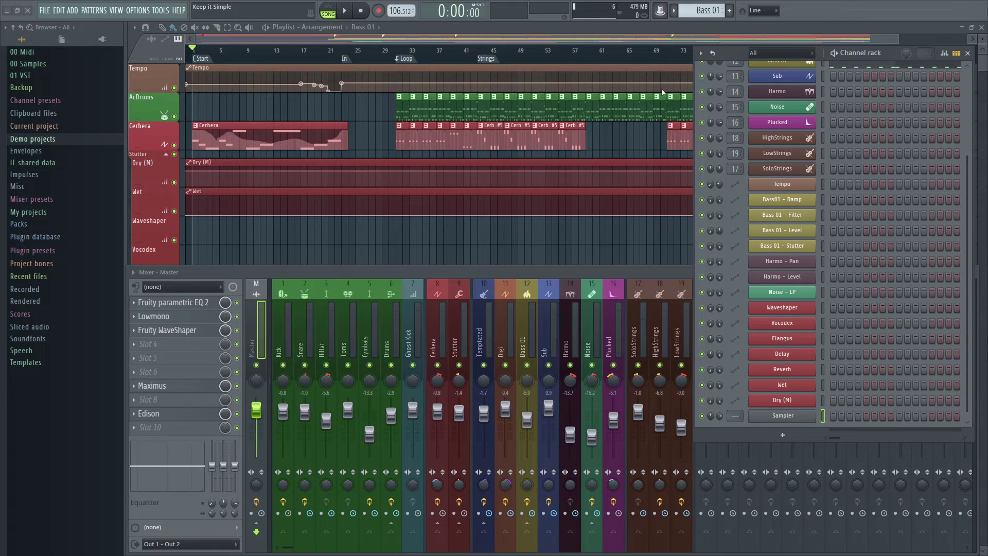
# Enable the playlist's picker panel from the Playlist options menu.
pyautogui.click(134, 27)
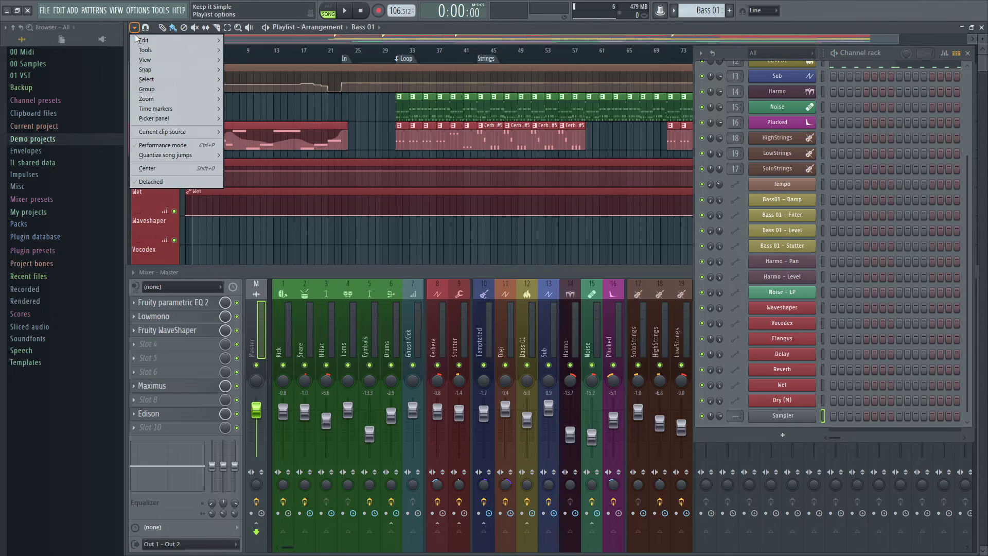
pyautogui.moveTo(164, 119)
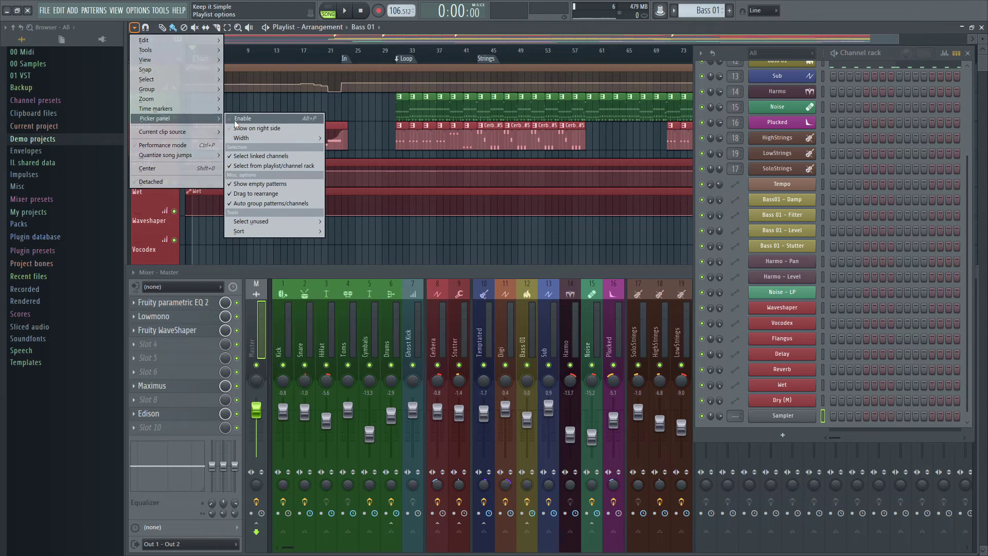
pyautogui.click(235, 122)
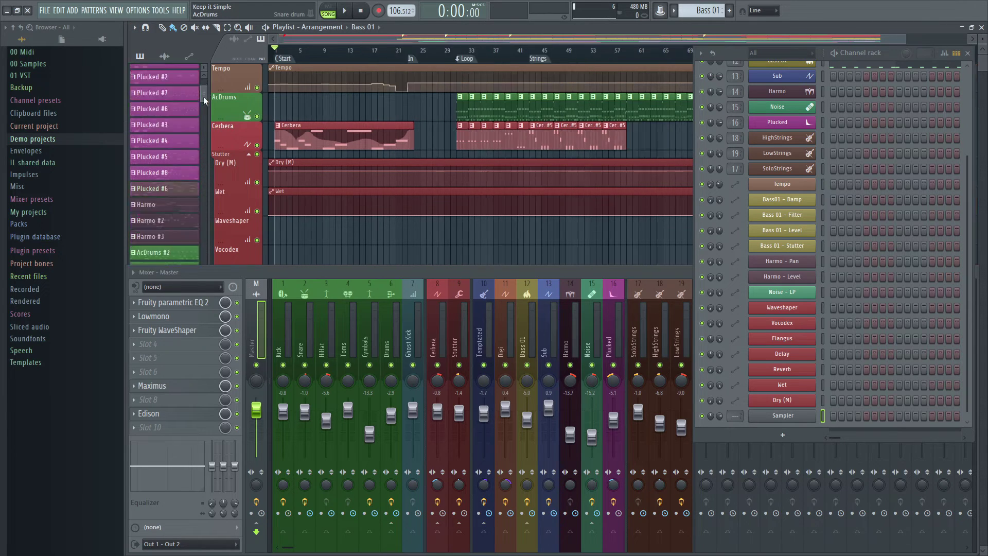
pyautogui.moveTo(202, 101)
pyautogui.mouseDown()
pyautogui.moveTo(204, 150)
pyautogui.moveTo(205, 103)
pyautogui.mouseUp()
# Switch the picker to automation clips, then open and close the Midbass synth.
pyautogui.click(166, 57)
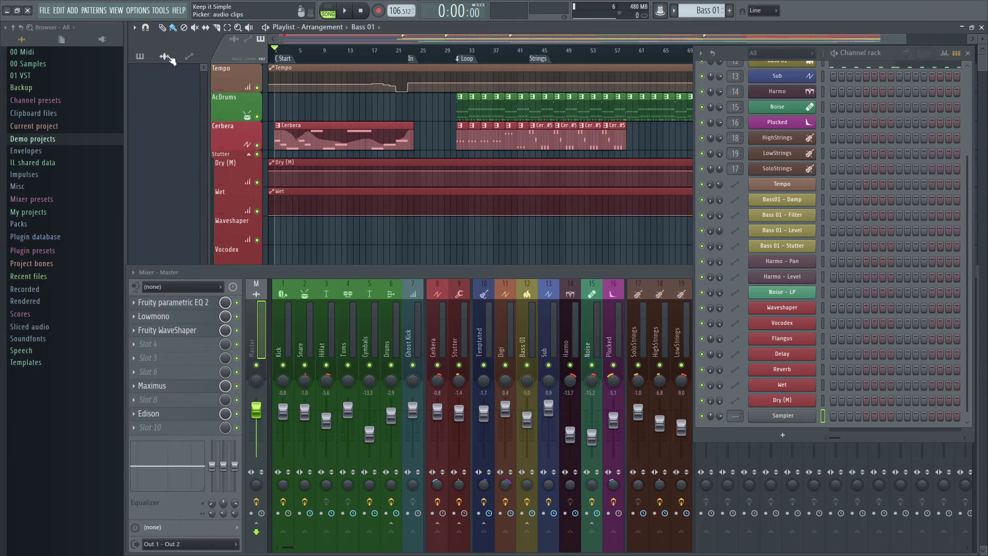
pyautogui.click(188, 57)
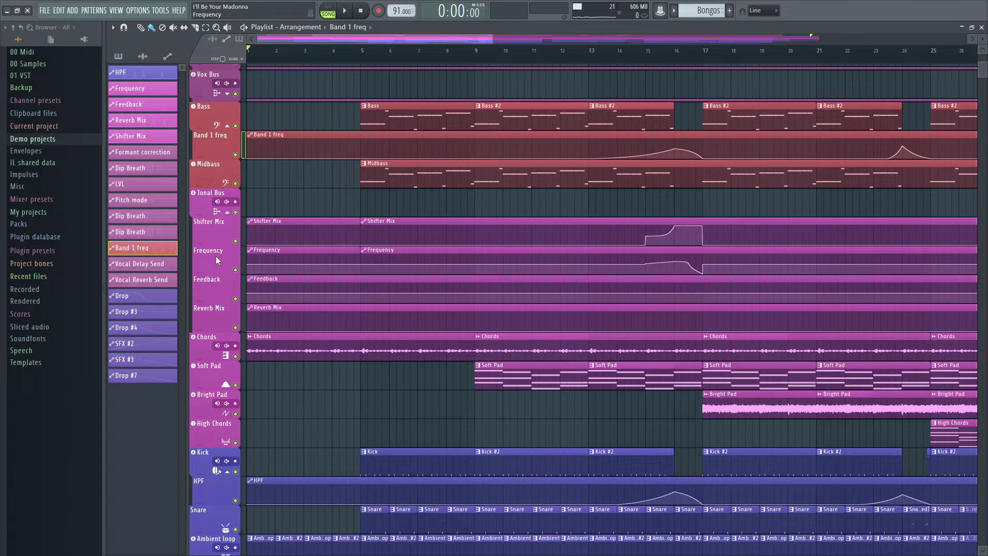
pyautogui.click(211, 172)
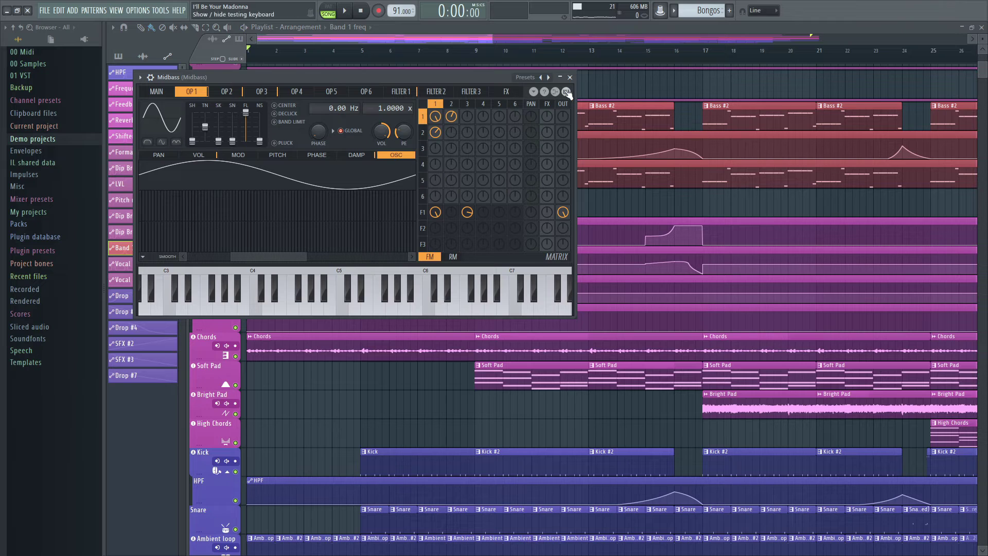
pyautogui.click(570, 77)
# Open and close the Bass synth, the Shifter Mix automation clip and the Soft Pad synth.
pyautogui.click(225, 111)
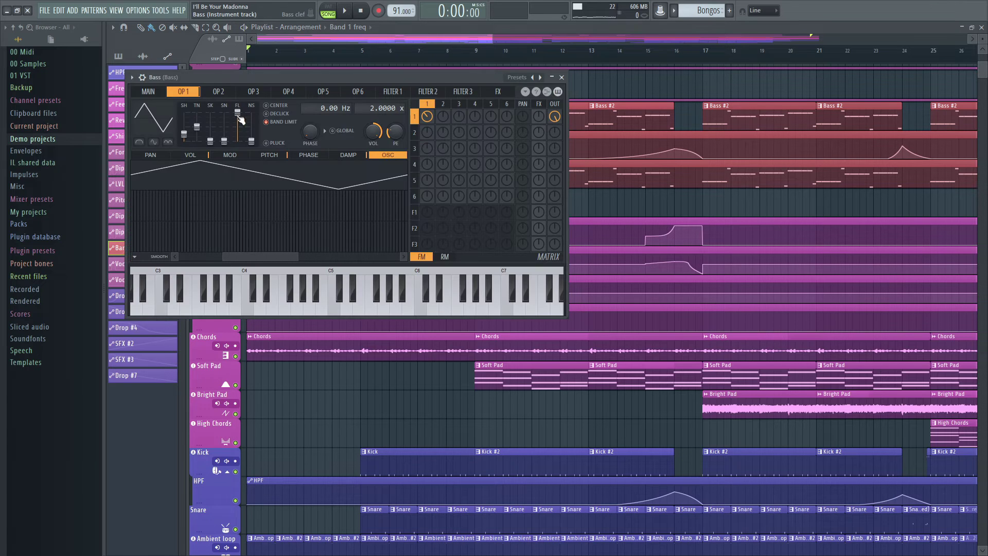
pyautogui.click(562, 77)
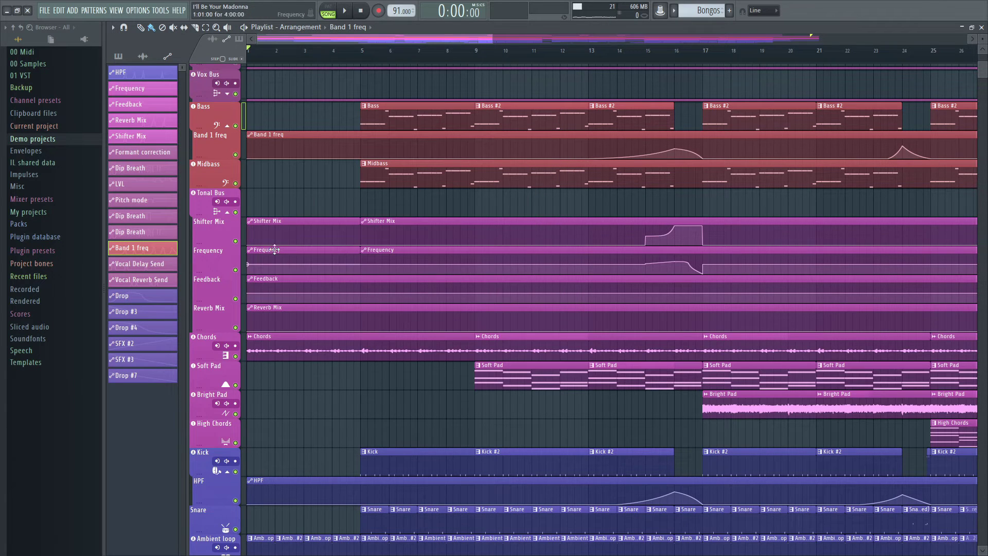
pyautogui.click(217, 231)
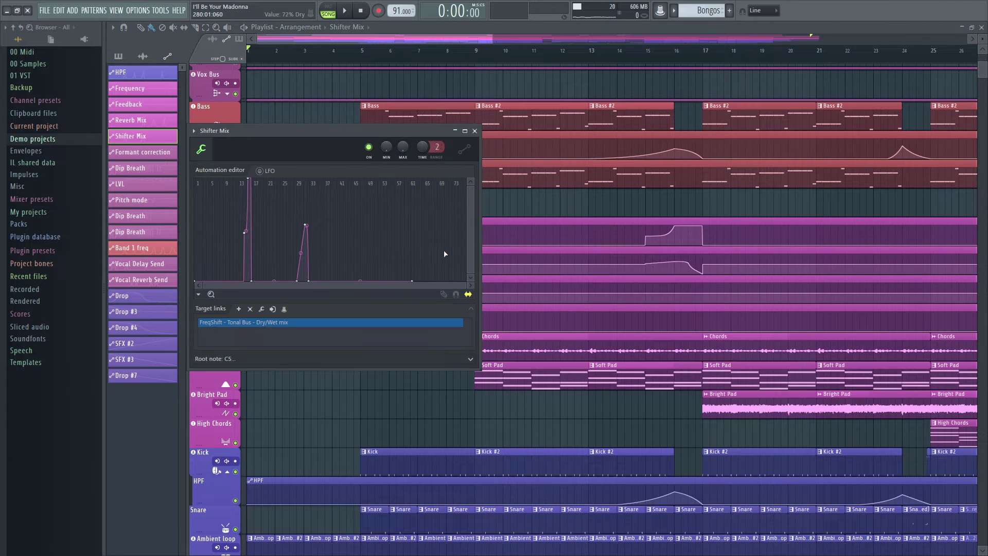
pyautogui.click(474, 131)
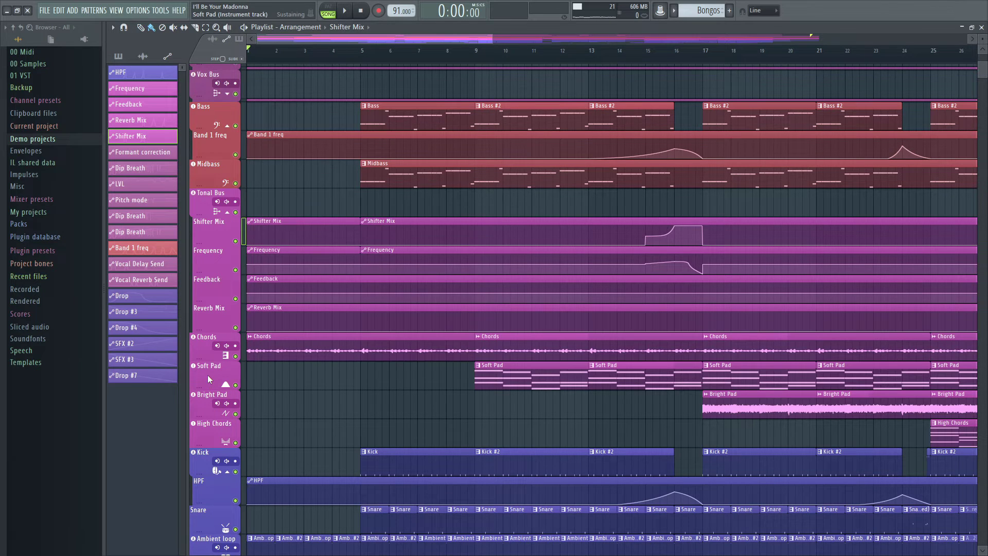
pyautogui.click(208, 373)
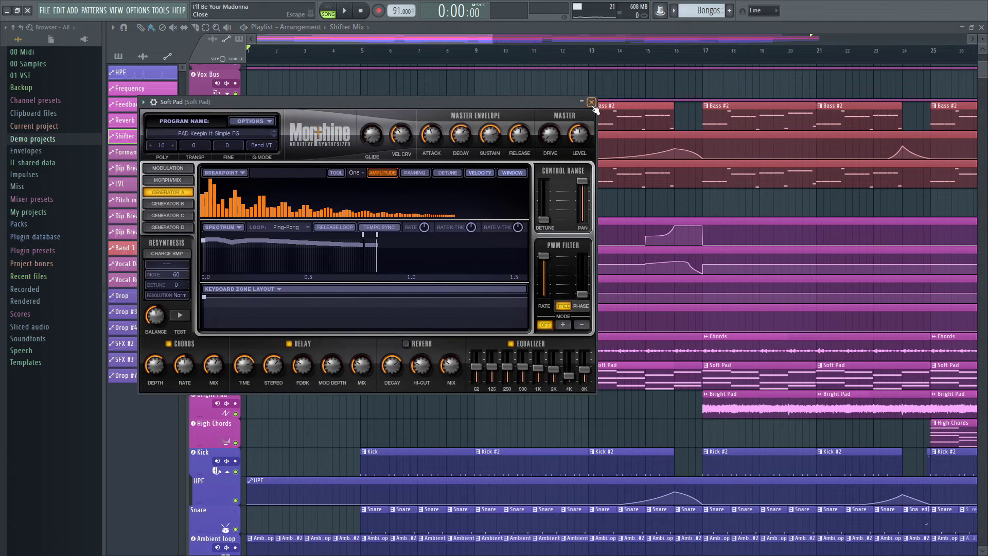
pyautogui.click(592, 102)
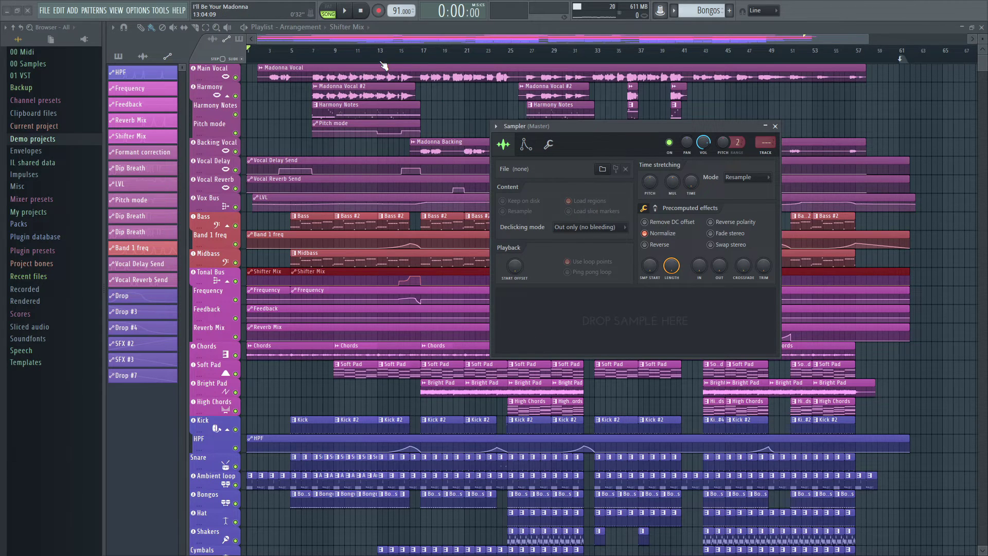
# Create a Sampler channel volume automation clip over bars 13 to 18.
pyautogui.moveTo(379, 61); pyautogui.dragTo(465, 64)
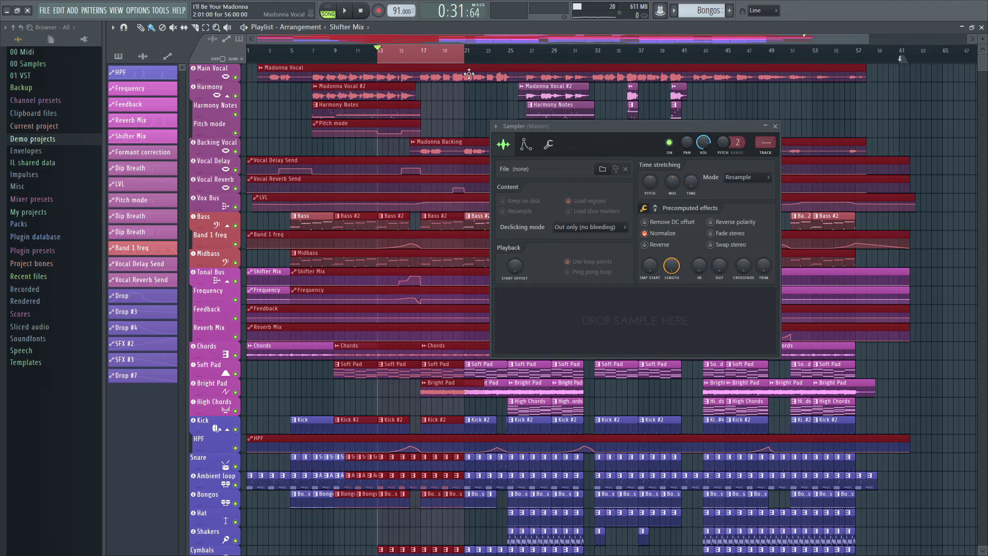
pyautogui.rightClick(704, 144)
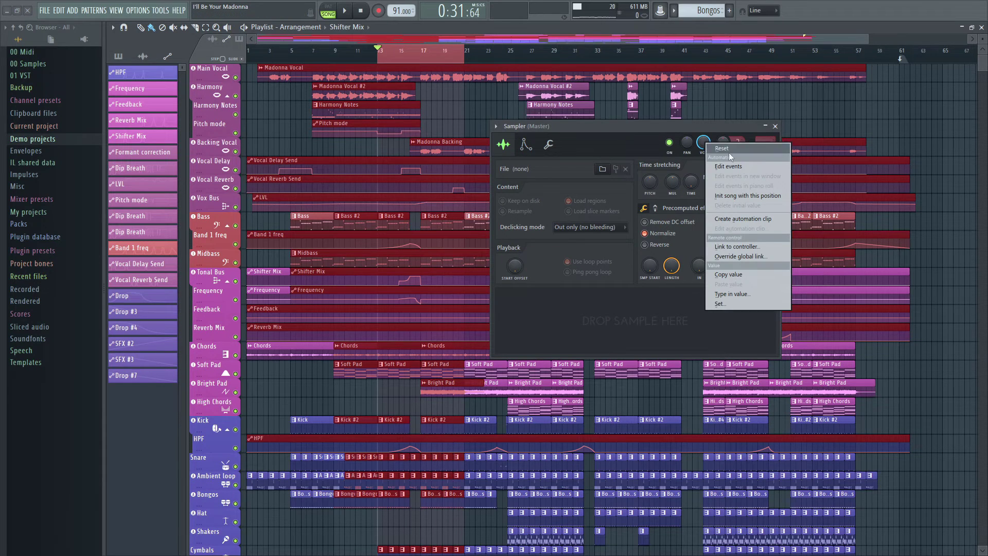
pyautogui.click(745, 219)
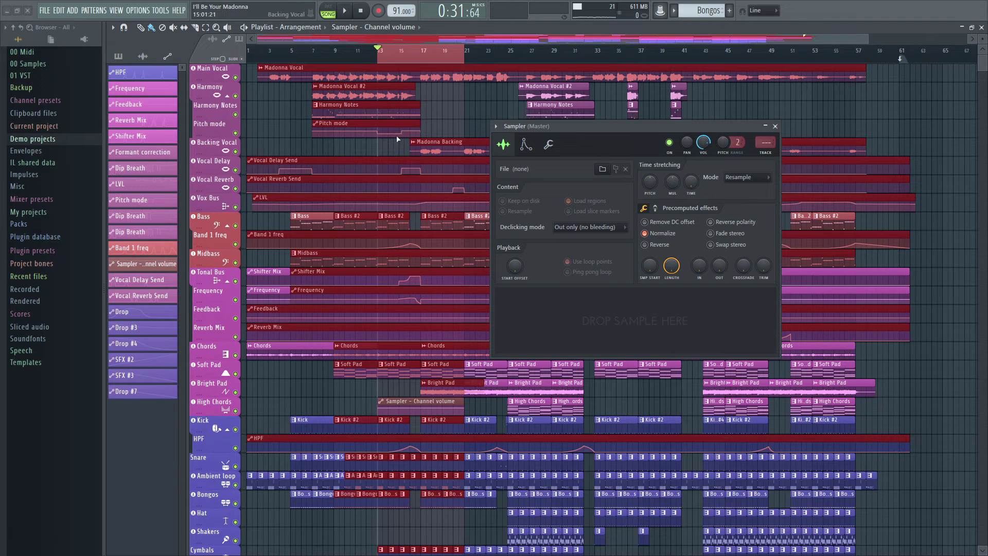
pyautogui.click(407, 402)
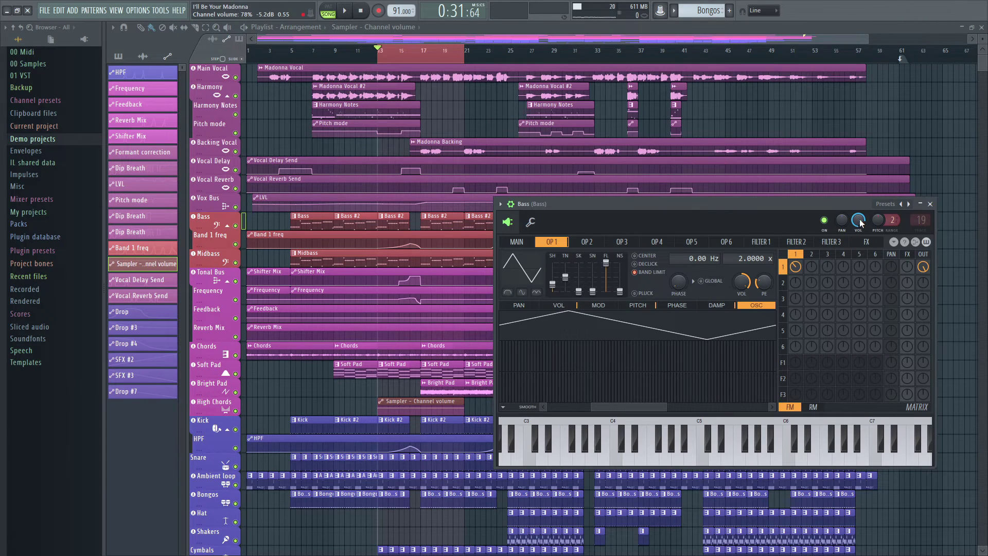
# Create a Bass channel volume automation clip and collapse the Bass track's automation lanes.
pyautogui.rightClick(859, 219)
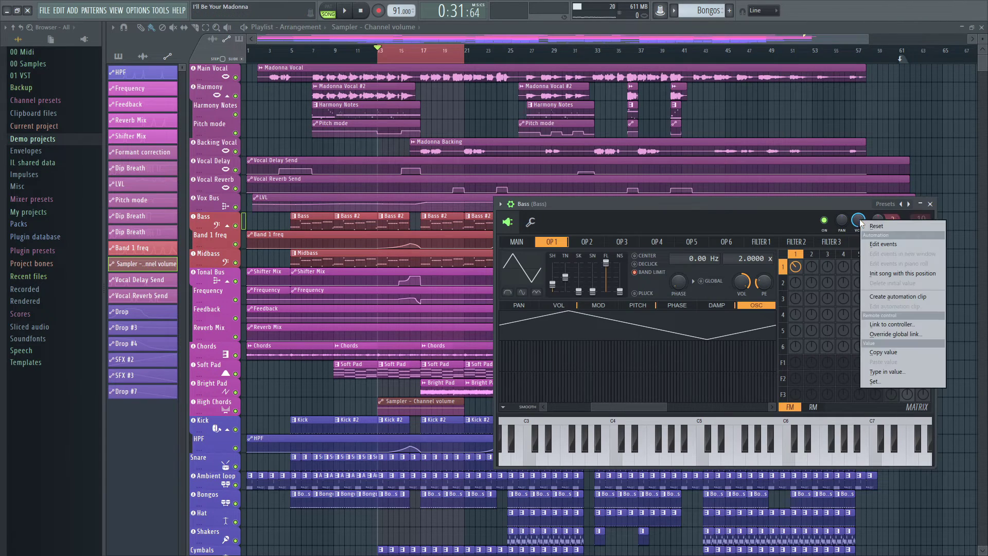
pyautogui.click(897, 297)
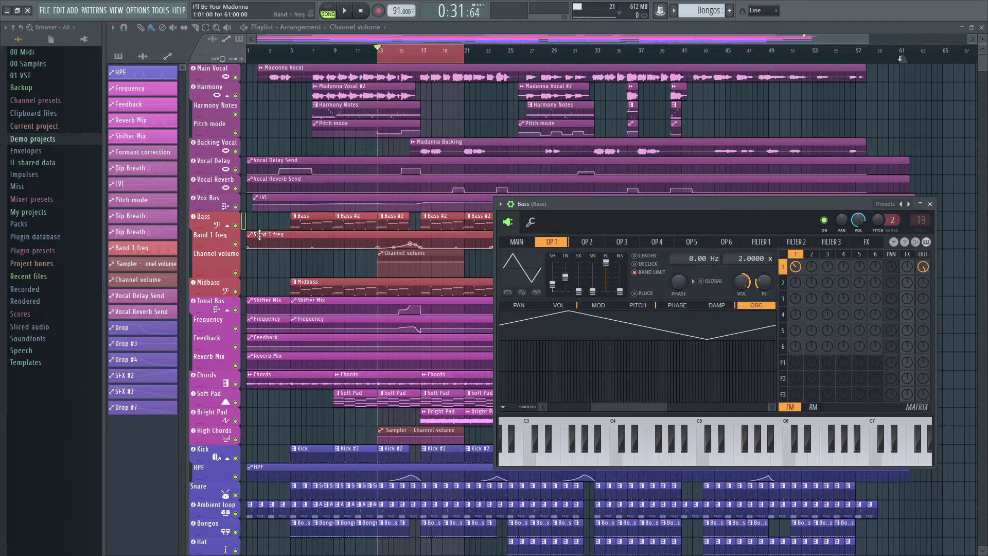
pyautogui.click(227, 225)
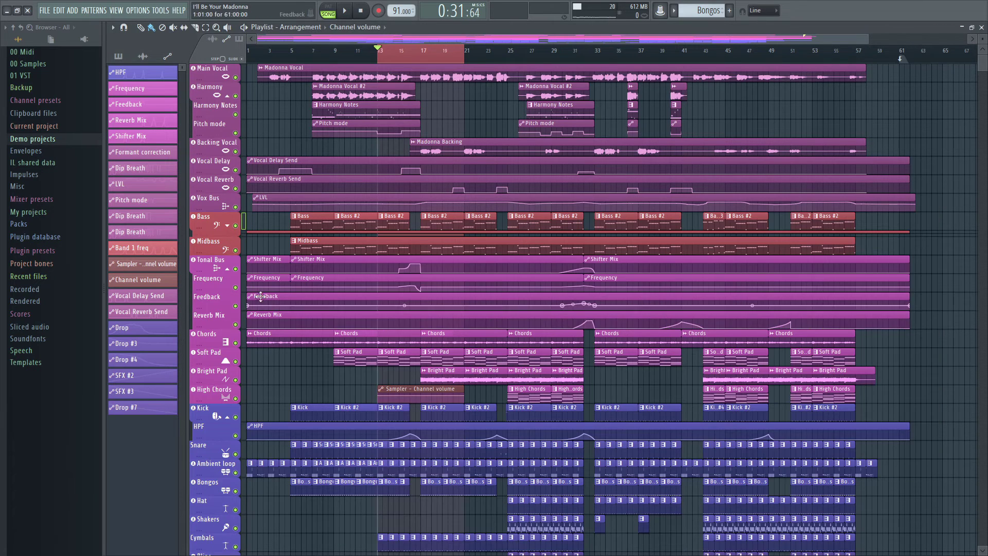
# Re-expand the Bass lanes, make tracks Sampler instrument tracks, and close all plugin windows.
pyautogui.click(227, 225)
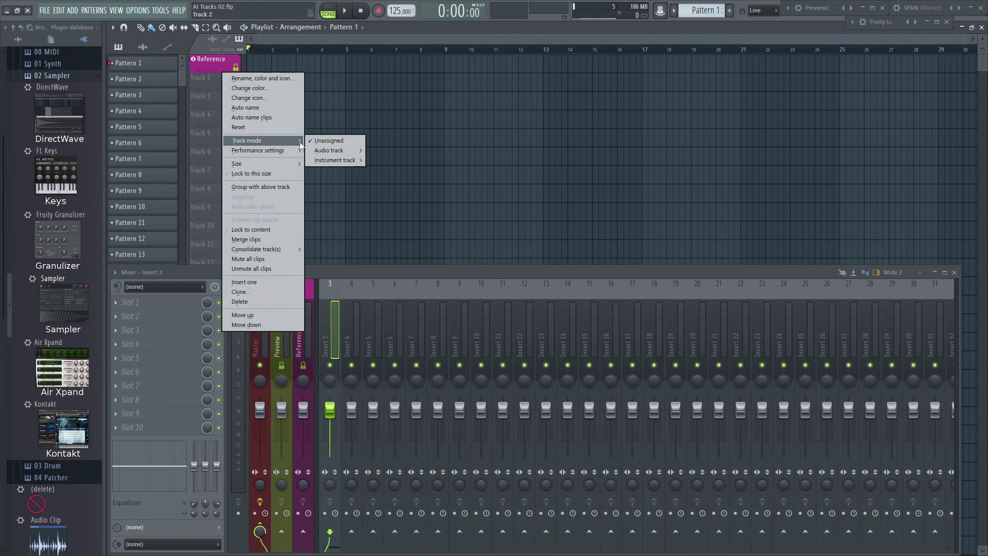
pyautogui.moveTo(335, 161)
pyautogui.click(399, 472)
pyautogui.hotkey('ctrl', 'alt', 'h')
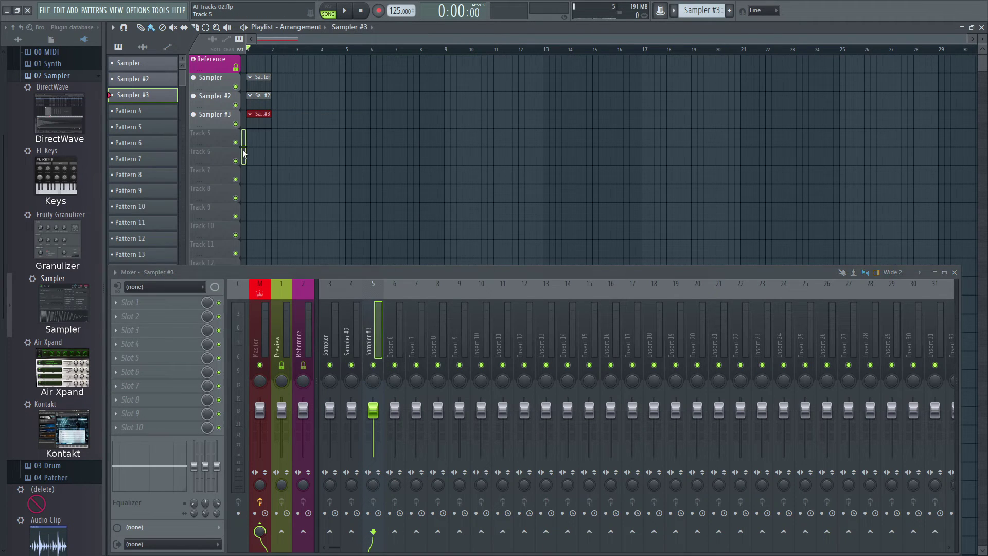
# Turn the empty tracks into audio tracks fed by mixer Insert 6.
pyautogui.rightClick(214, 139)
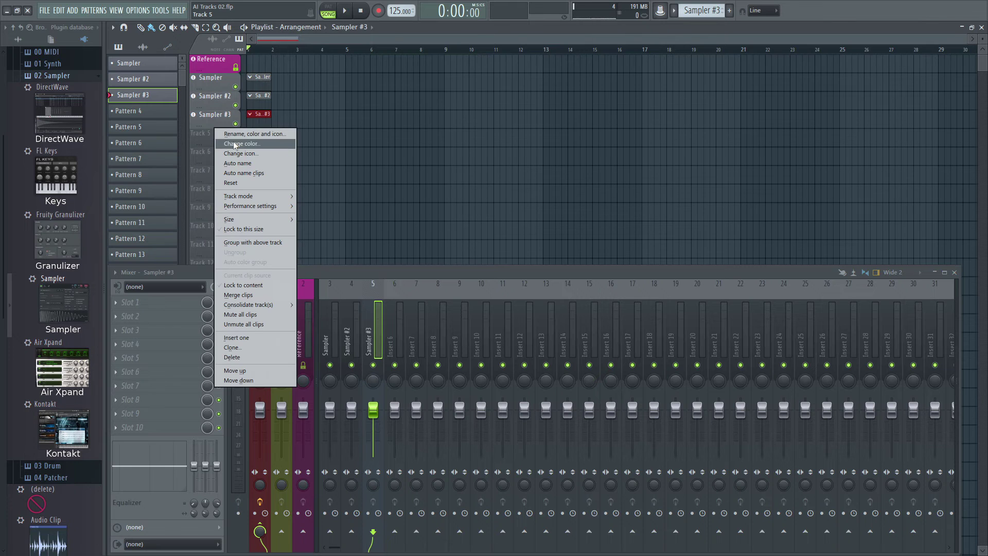
pyautogui.moveTo(257, 196)
pyautogui.moveTo(327, 215)
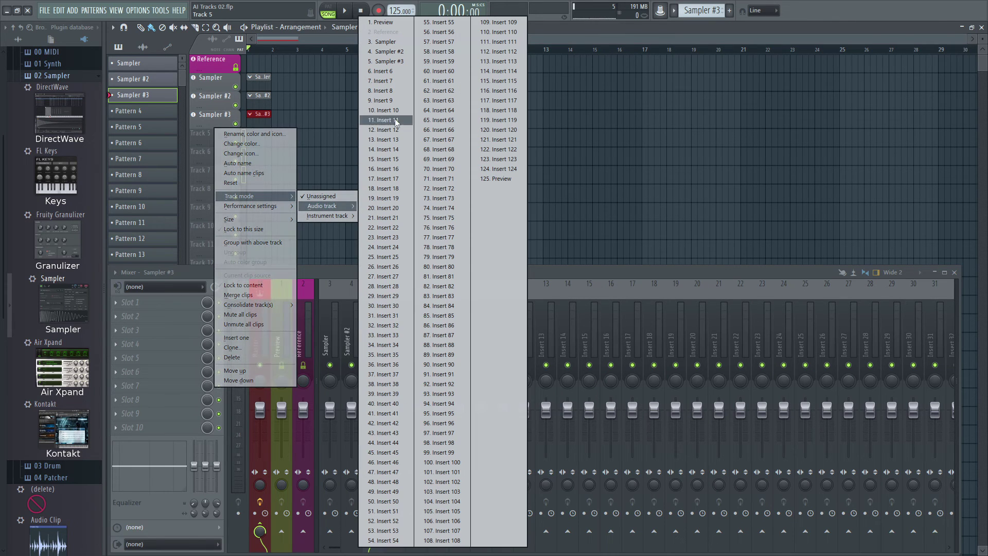
pyautogui.click(385, 70)
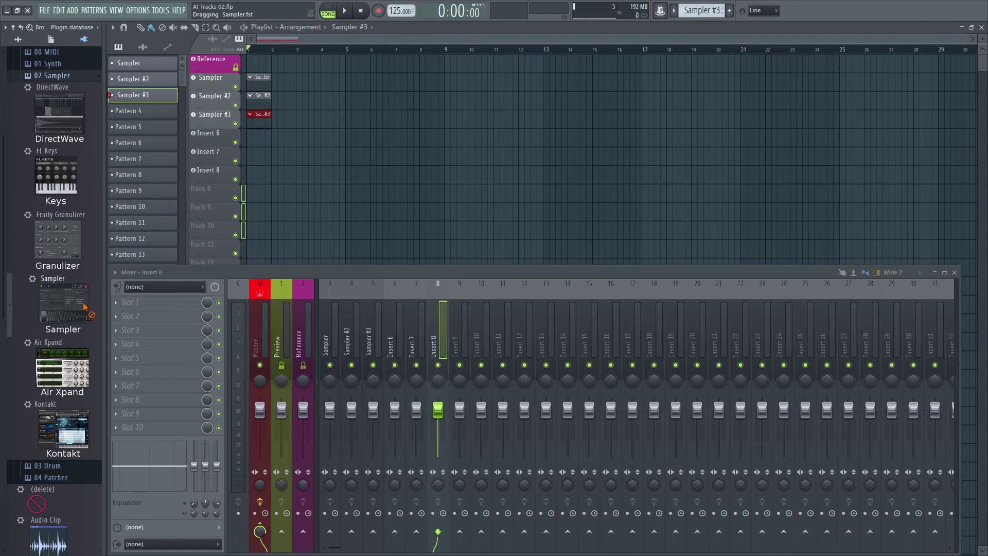
# Drag Sampler from the browser onto three more tracks and close the new Sampler windows.
pyautogui.moveTo(61, 307); pyautogui.dragTo(214, 202)
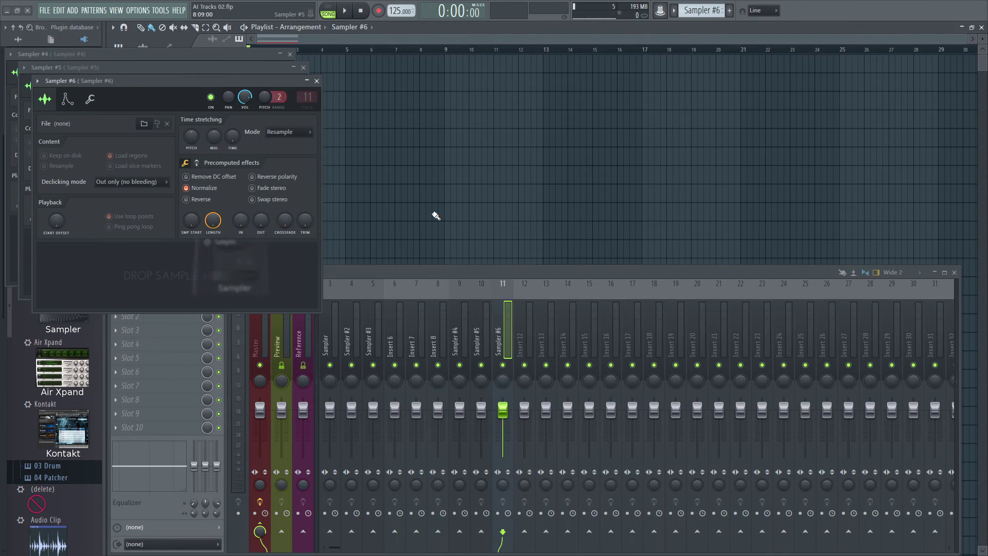
pyautogui.click(317, 81)
pyautogui.scroll(-5, 320, 82)
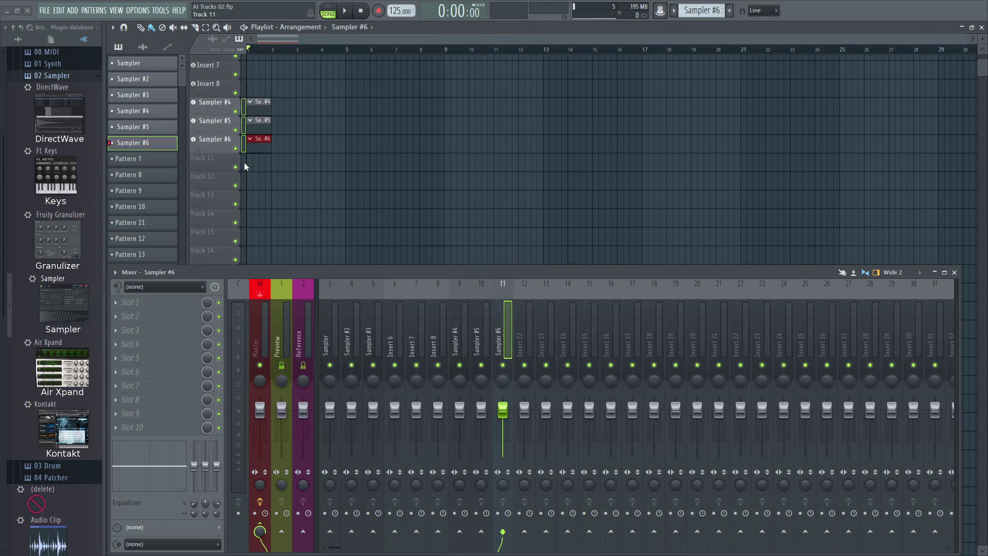
# Place the DL Dubby loop from the Loops pack onto Track 11.
pyautogui.moveTo(245, 166); pyautogui.dragTo(243, 185)
pyautogui.click(18, 39)
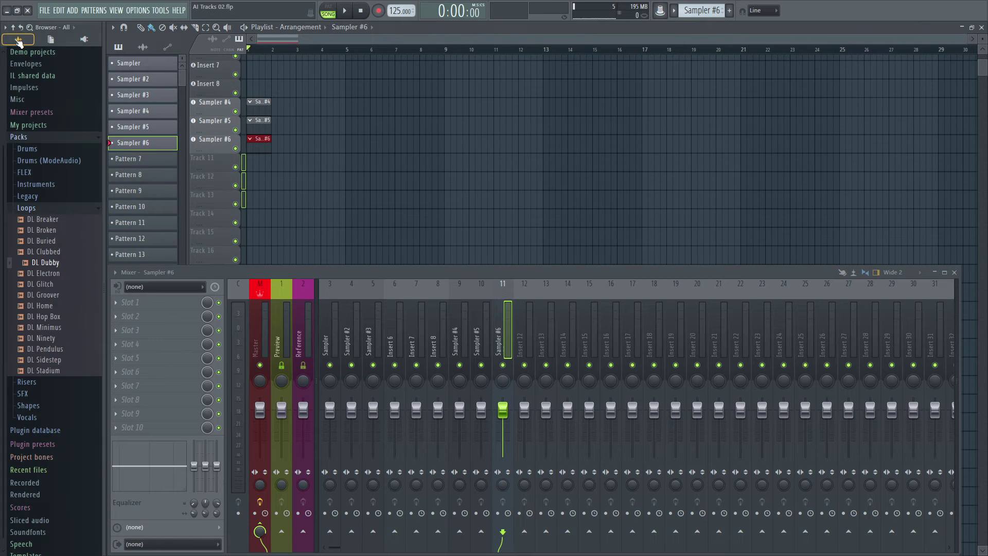
pyautogui.moveTo(46, 263); pyautogui.dragTo(222, 158)
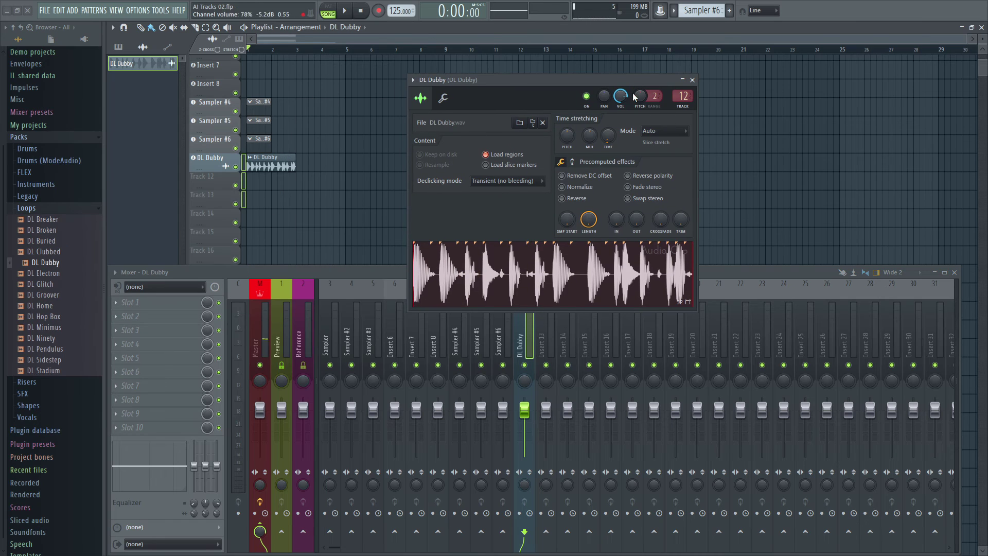
pyautogui.click(693, 79)
# Assign mixer Inserts 13–15 to new audio tracks.
pyautogui.click(551, 335)
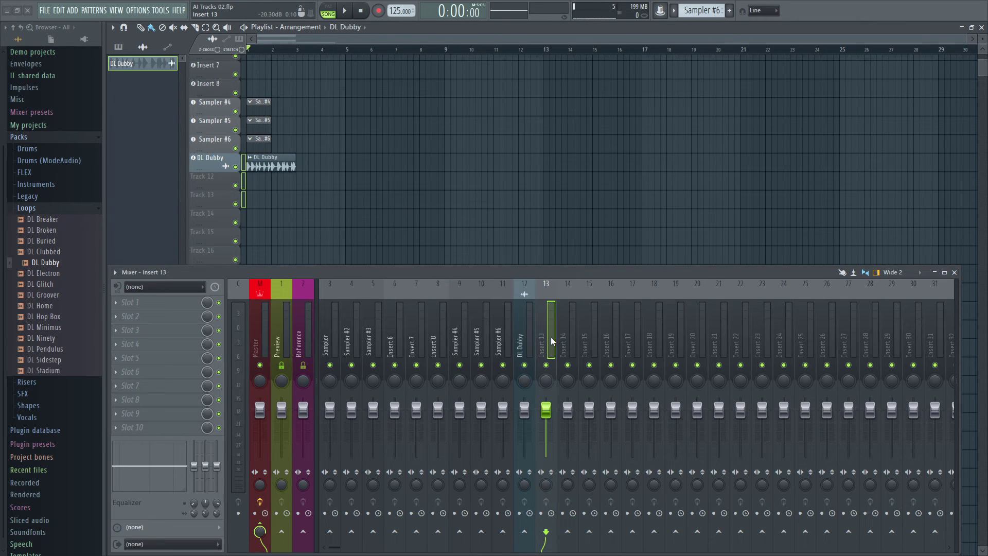
pyautogui.moveTo(551, 336); pyautogui.dragTo(594, 340)
pyautogui.rightClick(551, 331)
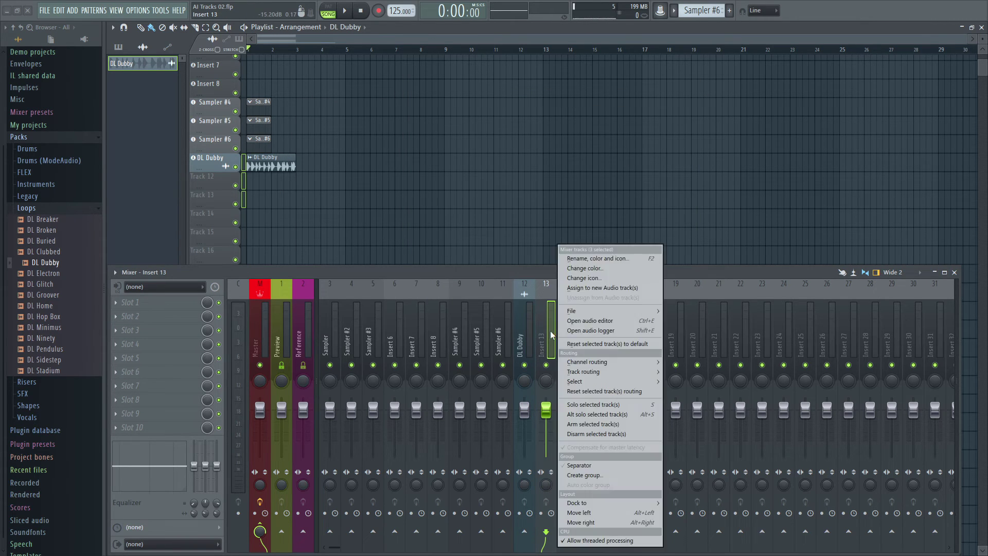
pyautogui.click(608, 287)
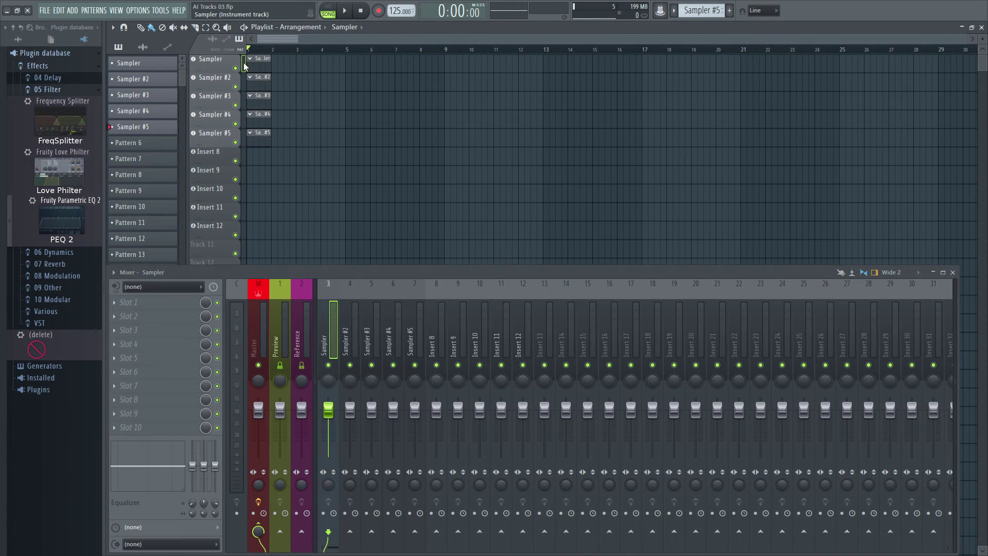
# Load Fruity Parametric EQ 2 onto all five Sampler tracks and check each insert.
pyautogui.moveTo(71, 219); pyautogui.dragTo(207, 72)
pyautogui.click(538, 310)
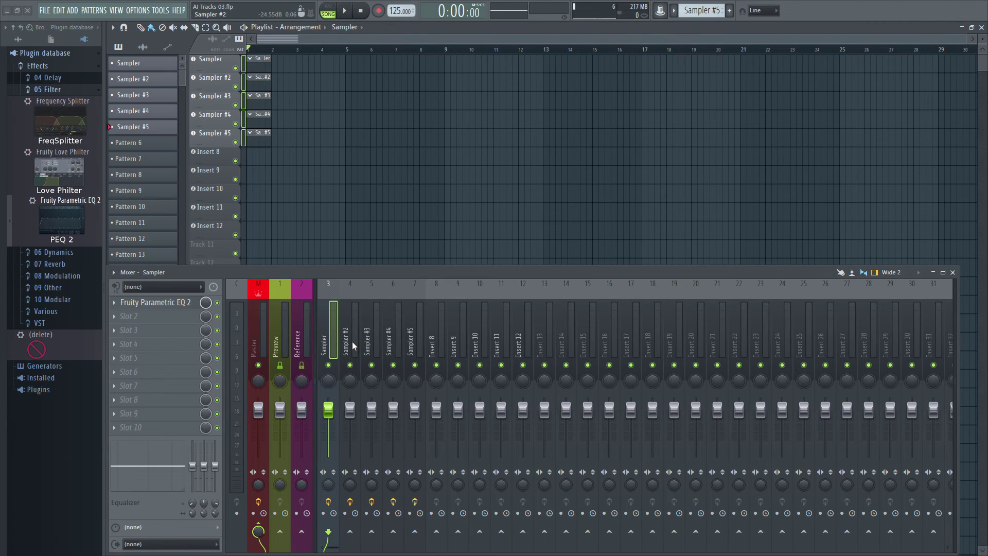
pyautogui.click(352, 342)
pyautogui.click(372, 342)
pyautogui.click(393, 342)
pyautogui.click(412, 341)
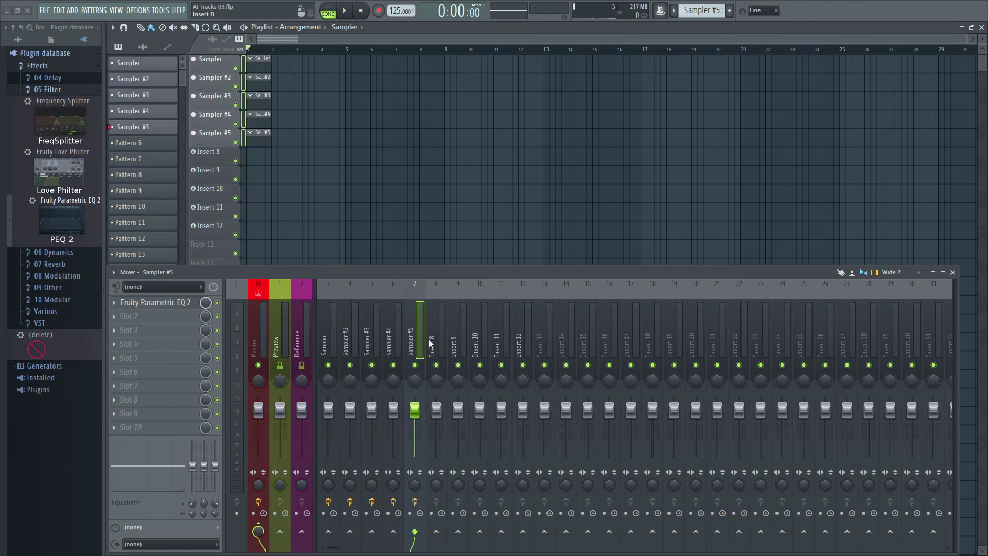
# Load Fruity Parametric EQ 2 onto the five Insert audio tracks and close the plugin windows.
pyautogui.click(441, 329)
pyautogui.moveTo(243, 157); pyautogui.dragTo(241, 219)
pyautogui.moveTo(64, 233); pyautogui.dragTo(205, 156)
pyautogui.click(537, 311)
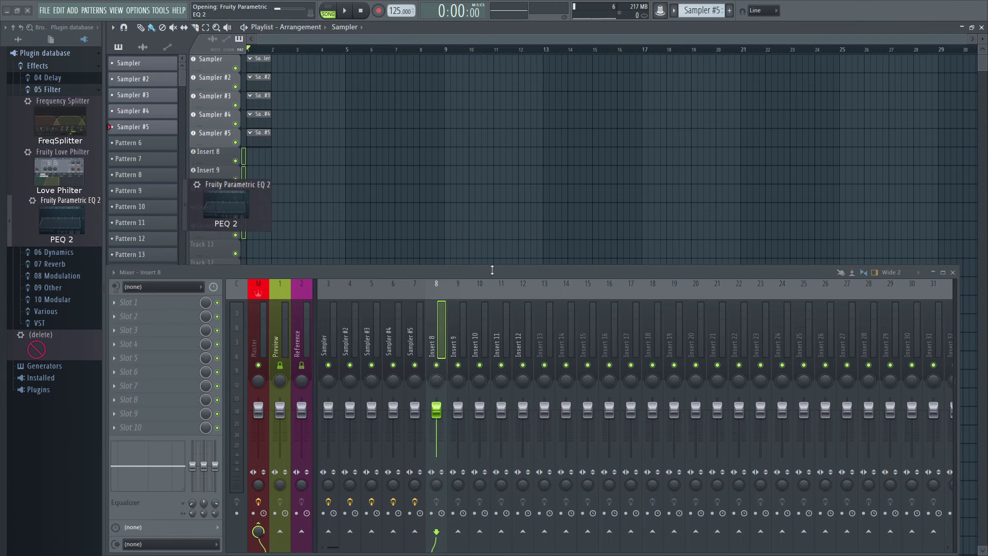
pyautogui.hotkey('ctrl', 'alt', 'h')
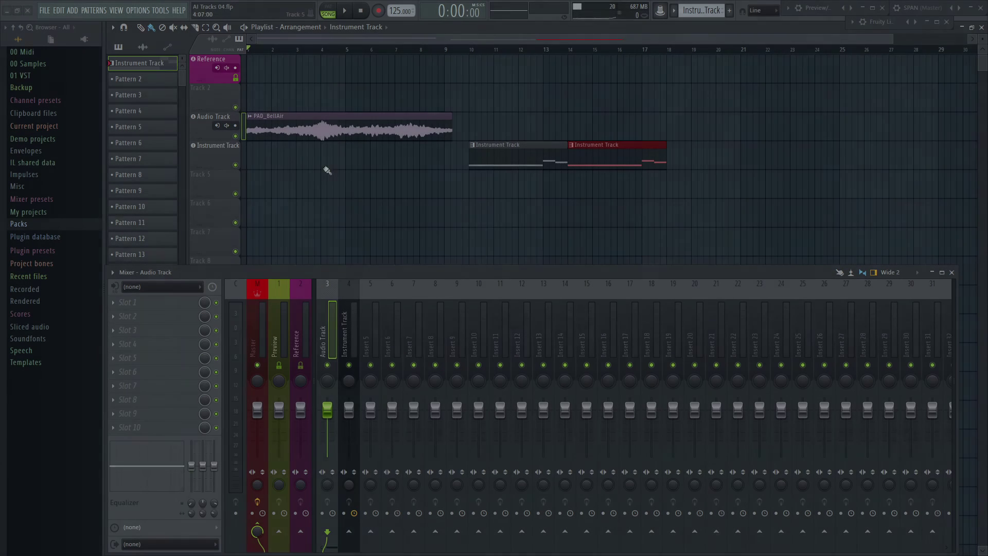
# Start playback, leave the Audio Track's input at none, and arm it for recording.
pyautogui.press('space')
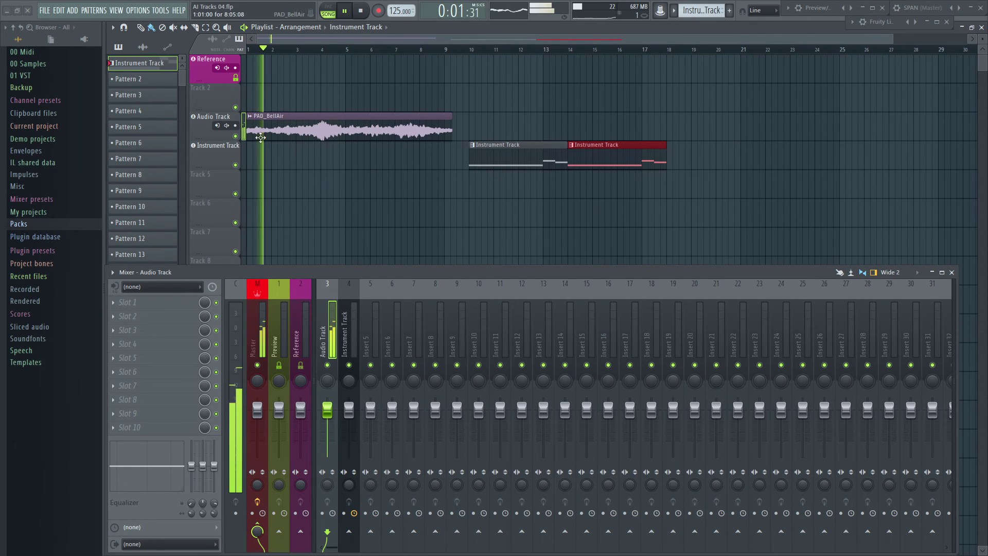
pyautogui.click(216, 125)
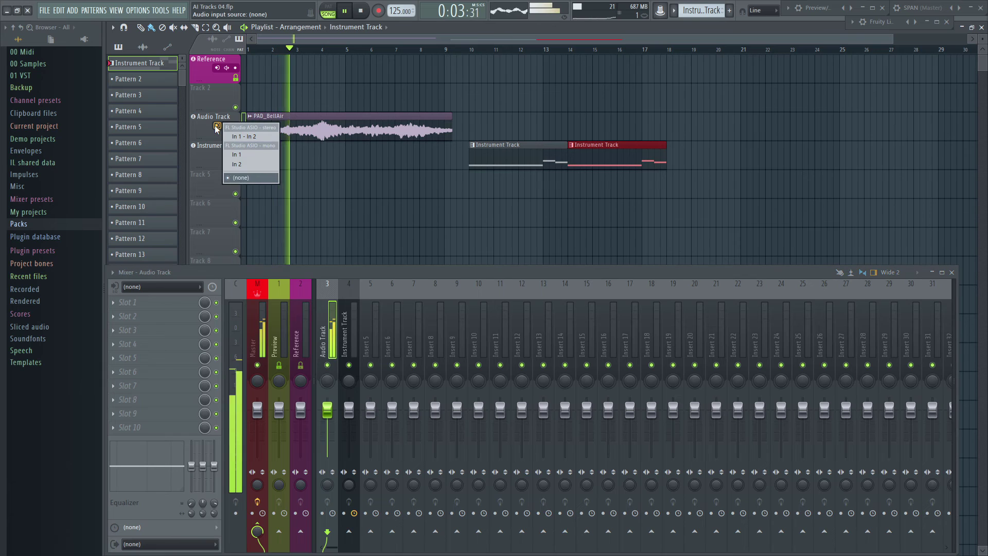
pyautogui.click(238, 177)
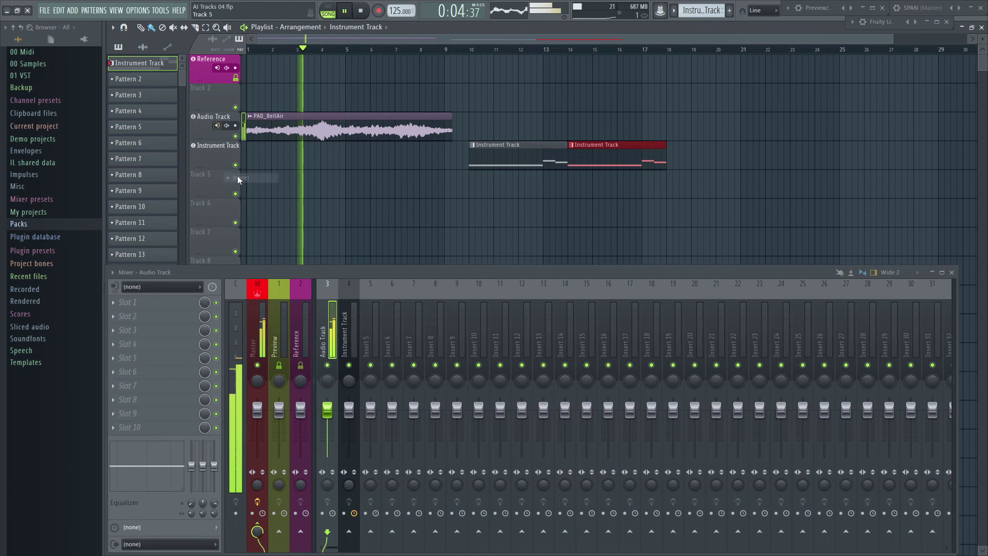
pyautogui.rightClick(227, 126)
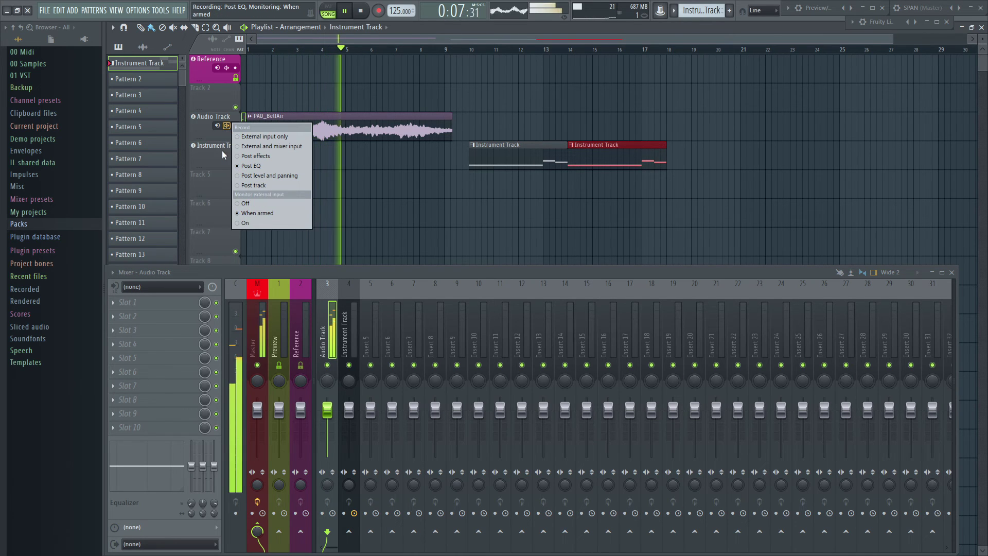
pyautogui.click(218, 143)
pyautogui.click(235, 125)
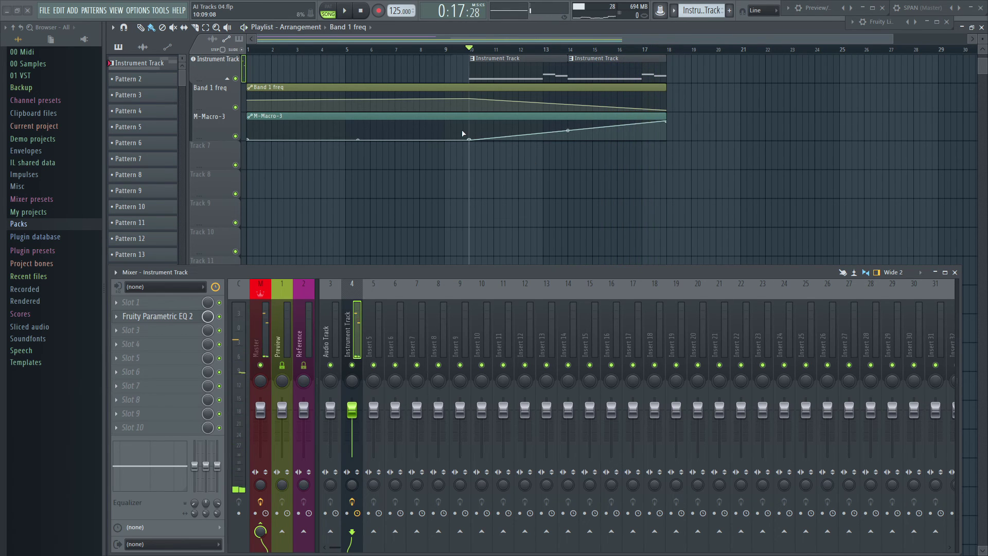
# Clone the Instrument Track with patterns, automations and effects, mute the original, and play.
pyautogui.rightClick(209, 63)
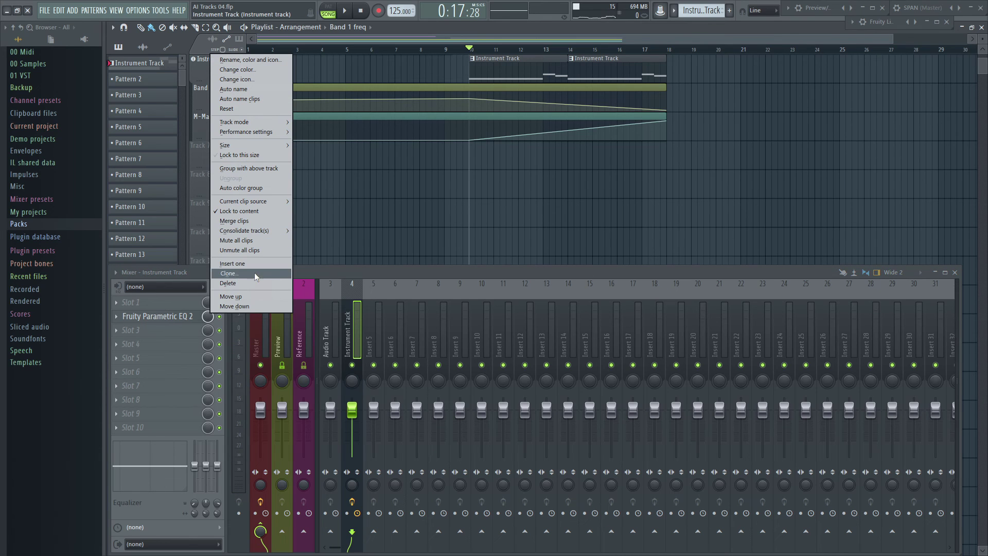
pyautogui.click(229, 274)
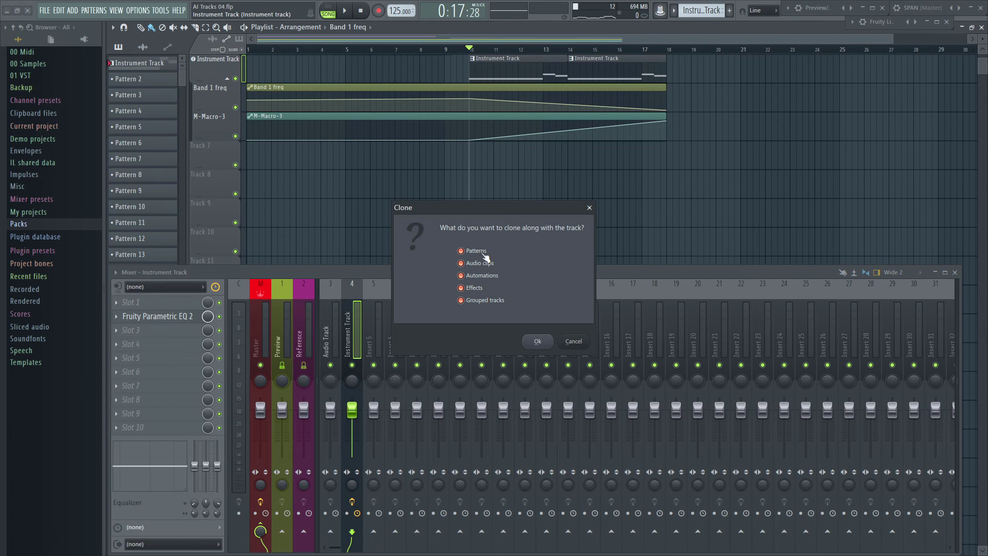
pyautogui.click(538, 342)
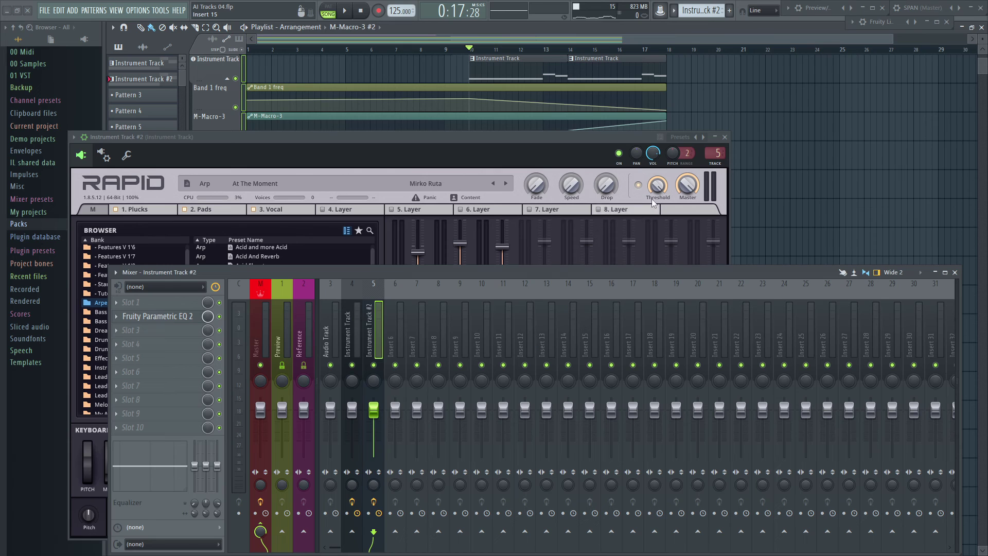
pyautogui.click(725, 137)
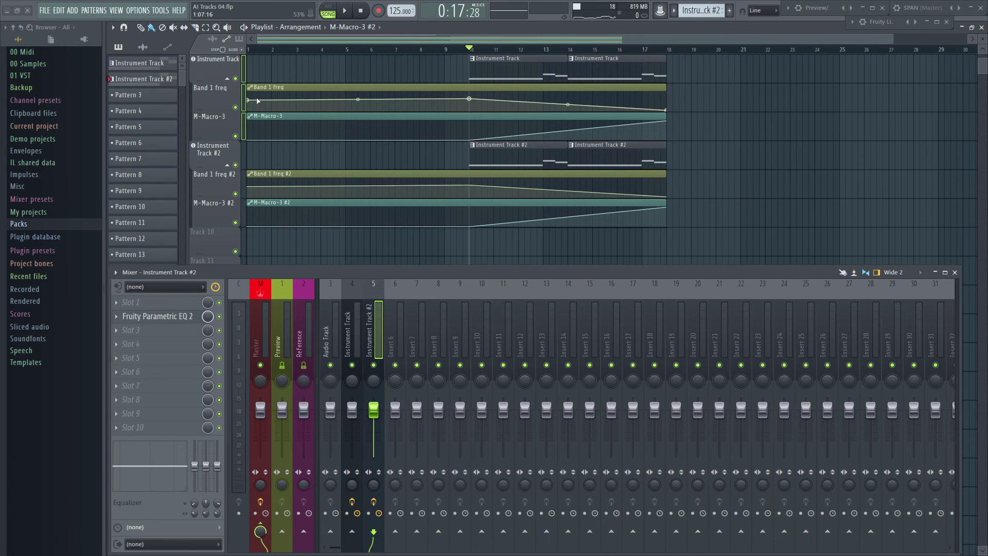
pyautogui.click(236, 79)
pyautogui.press('space')
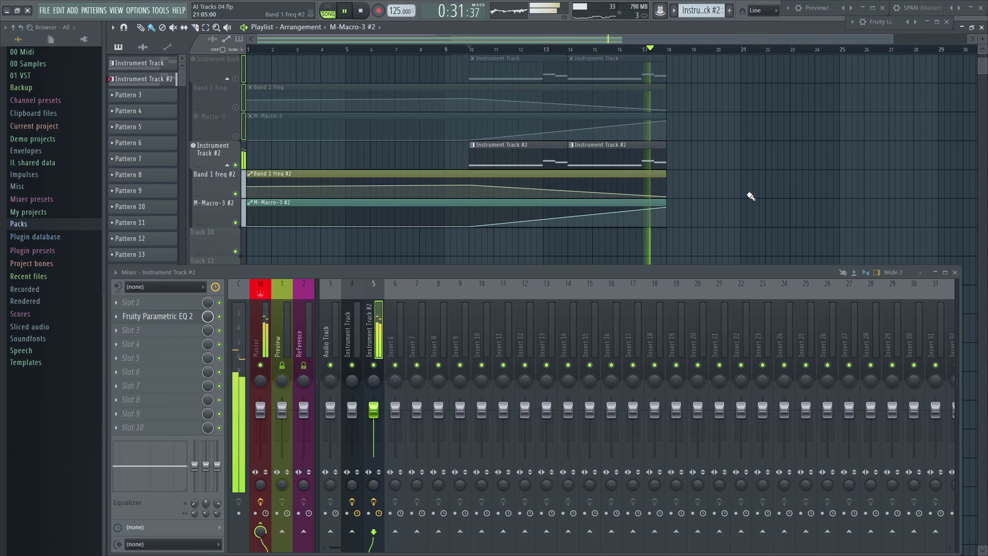
# Stop playback and reveal the playlist Tools list with Clone selected playlist track(s).
pyautogui.press('space')
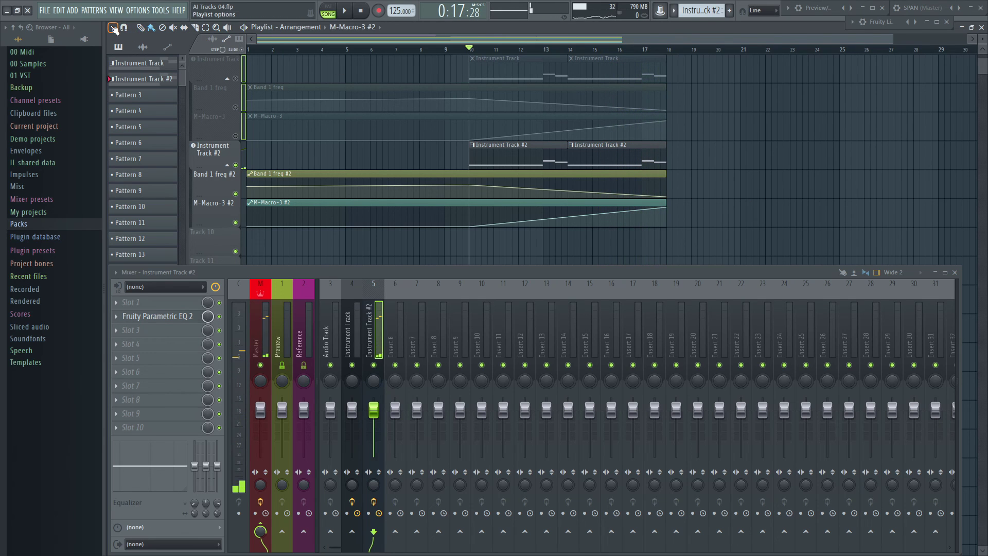
pyautogui.click(113, 27)
pyautogui.moveTo(125, 52)
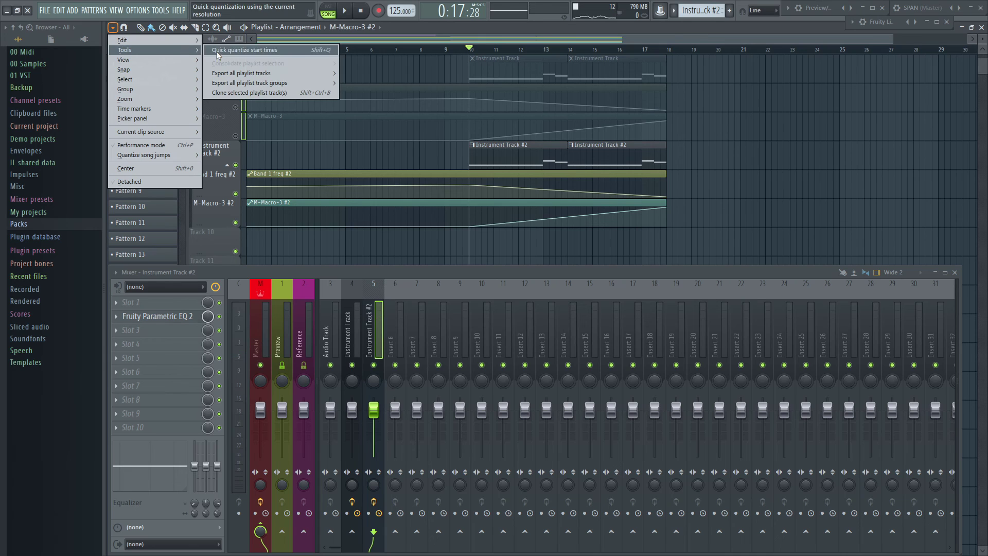